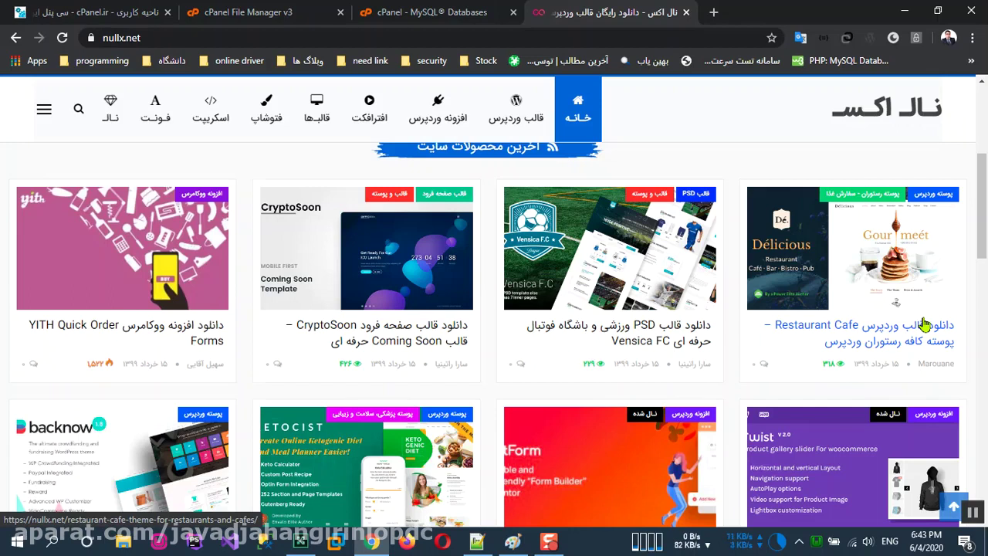
{"action": "left_click", "coordinate": [714, 11]}
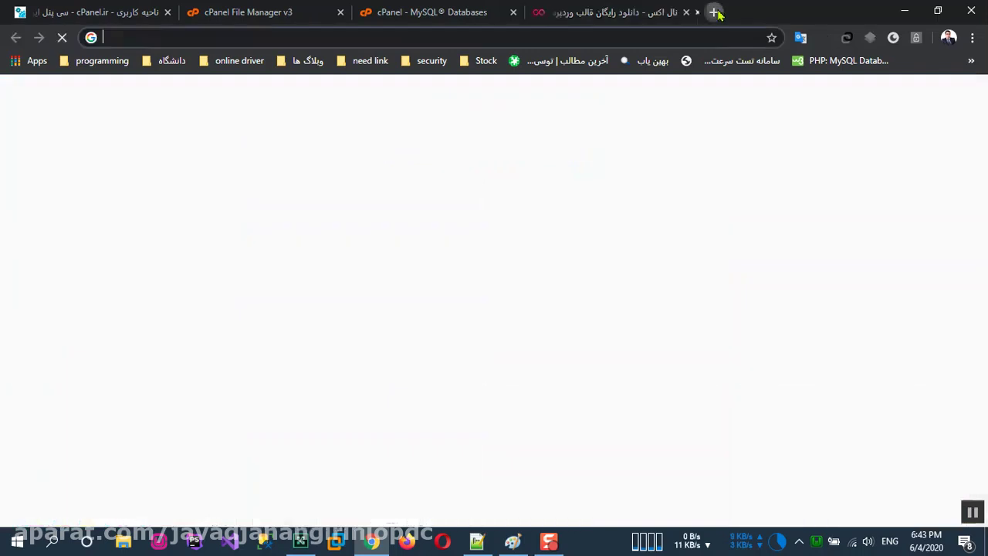
{"action": "key", "text": "alt+shift"}
{"action": "type", "text": "ور"}
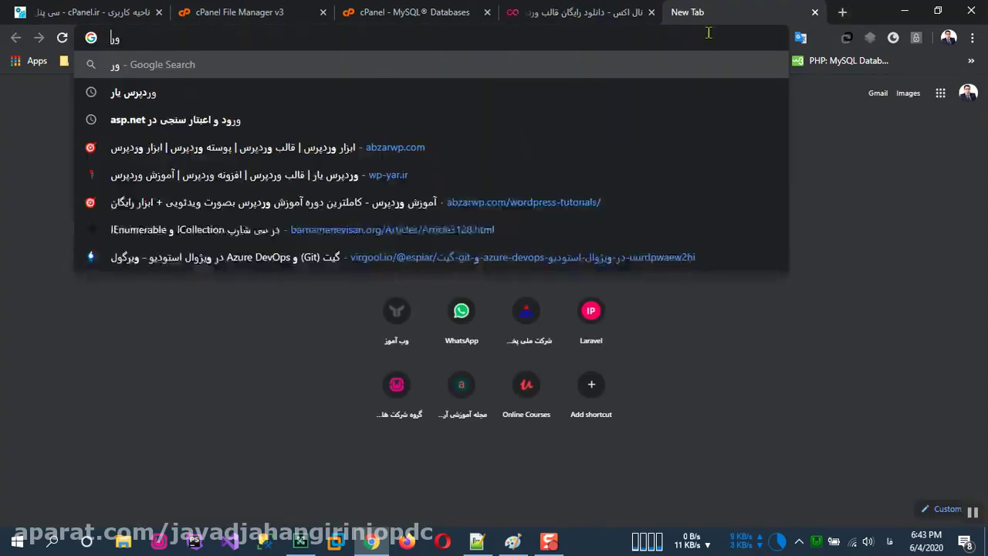
{"action": "key", "text": "Down"}
{"action": "key", "text": "Return"}
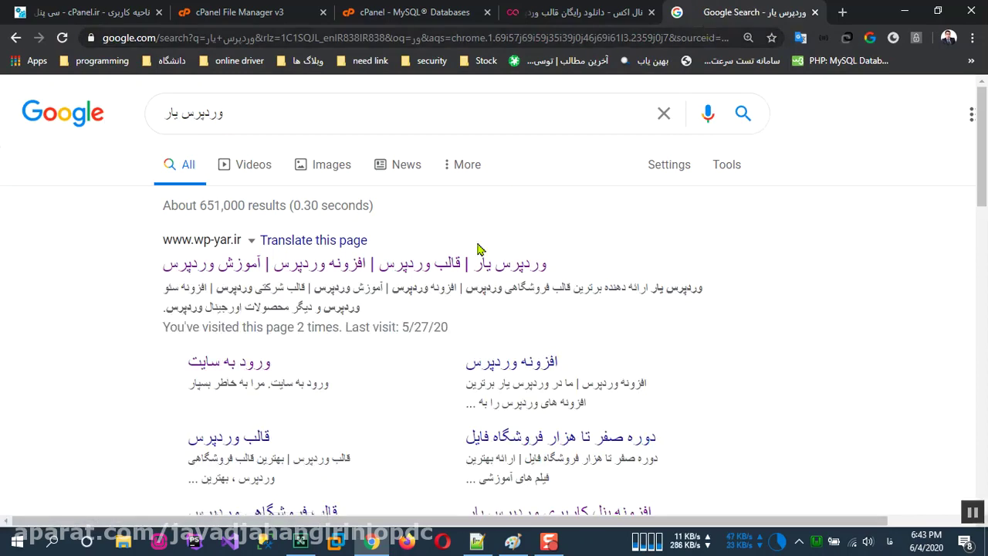
{"action": "left_click", "coordinate": [464, 262]}
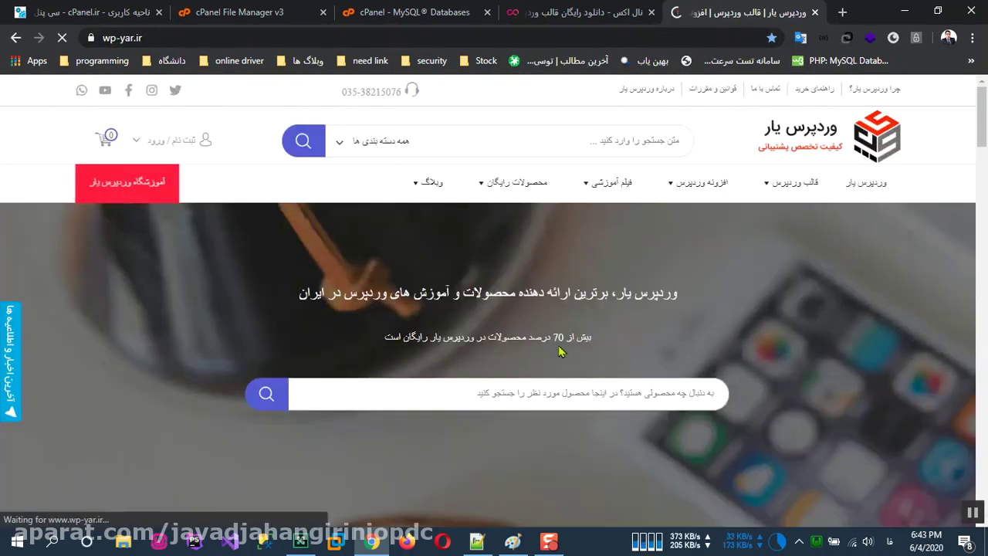
{"action": "scroll", "coordinate": [523, 332], "scroll_direction": "down", "scroll_amount": 6}
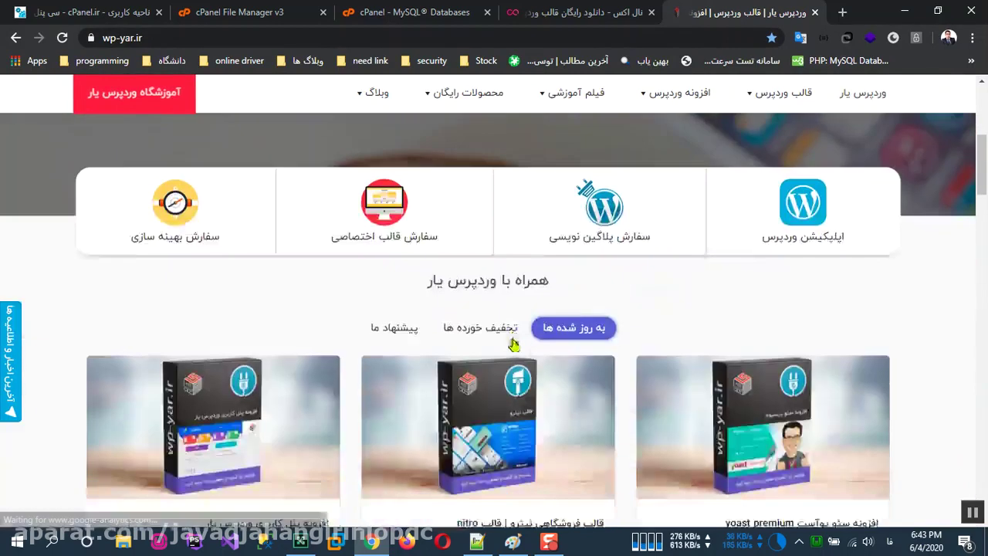
{"action": "scroll", "coordinate": [517, 362], "scroll_direction": "up", "scroll_amount": 6}
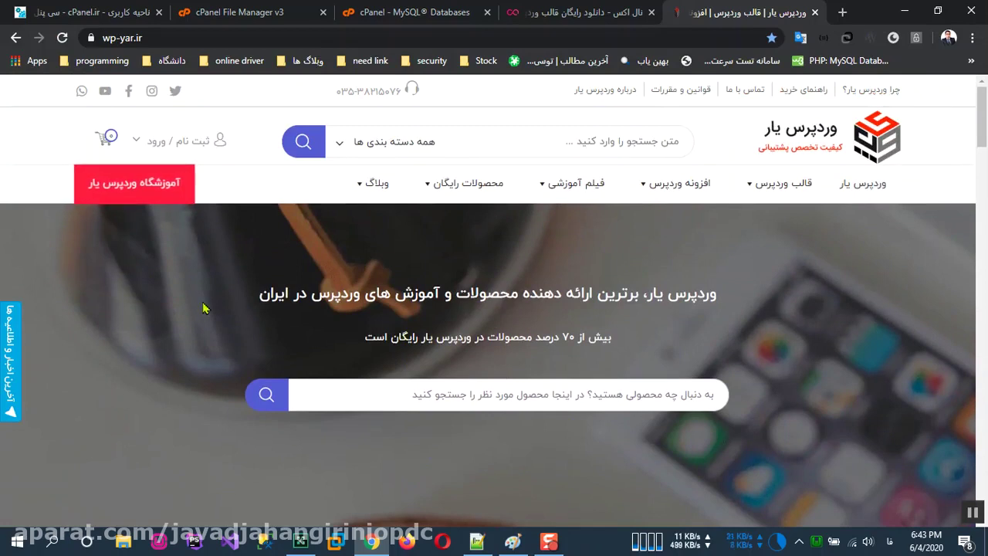
{"action": "scroll", "coordinate": [624, 276], "scroll_direction": "down", "scroll_amount": 3}
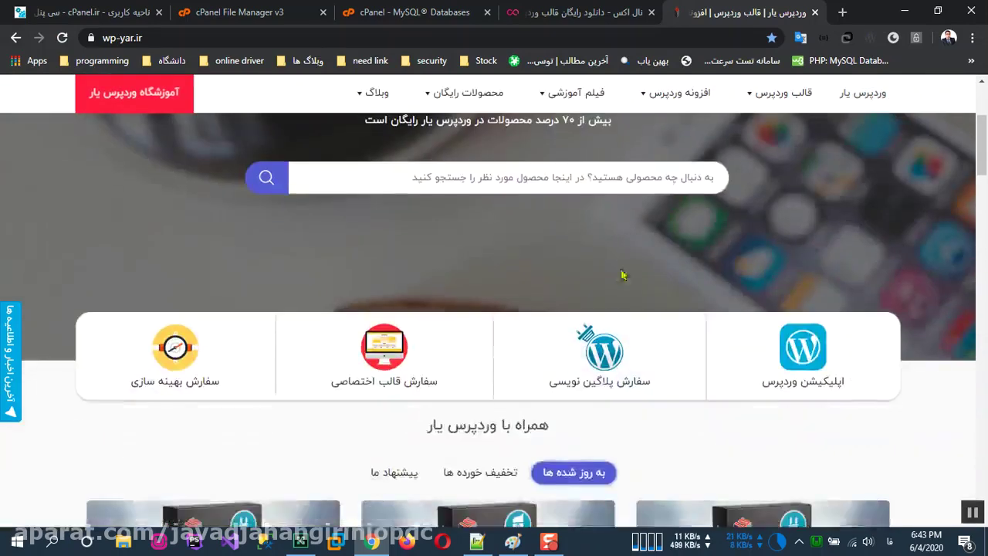
{"action": "scroll", "coordinate": [522, 353], "scroll_direction": "down", "scroll_amount": 2}
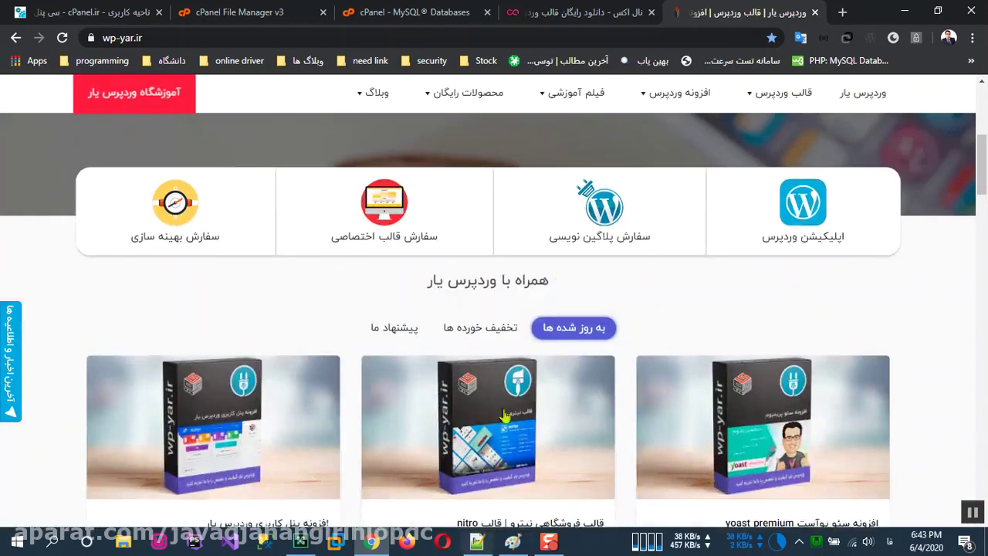
{"action": "scroll", "coordinate": [770, 309], "scroll_direction": "up", "scroll_amount": 3}
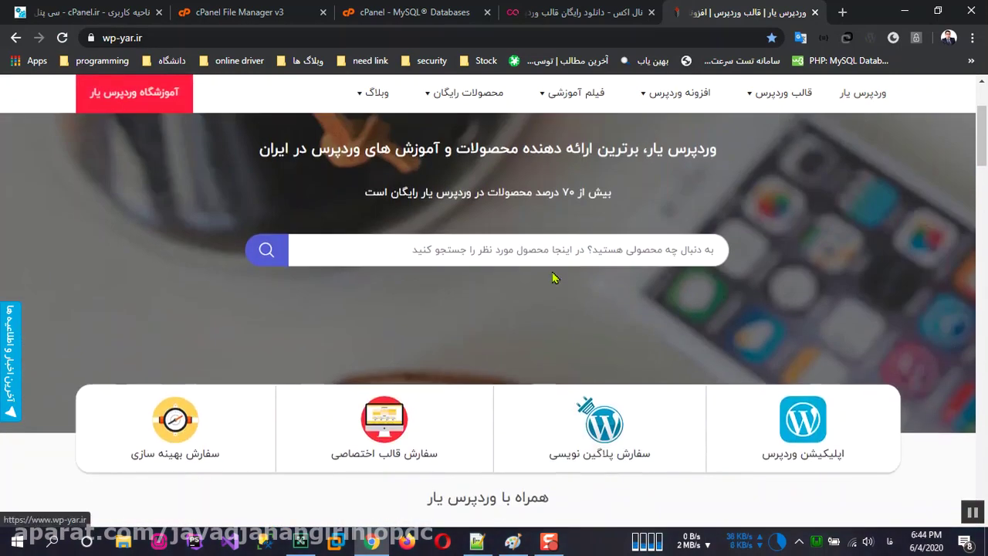
{"action": "scroll", "coordinate": [770, 309], "scroll_direction": "up", "scroll_amount": 1}
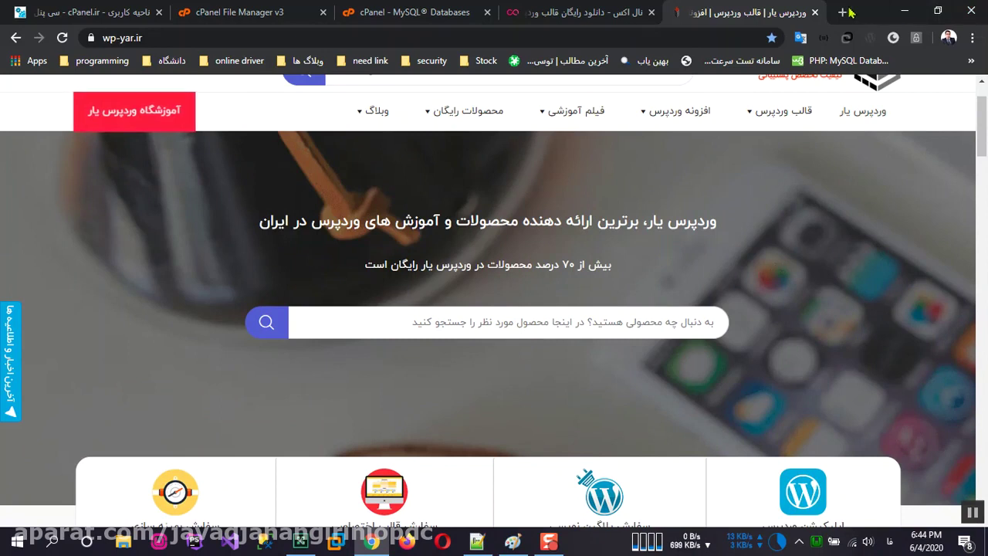
{"action": "left_click", "coordinate": [816, 12]}
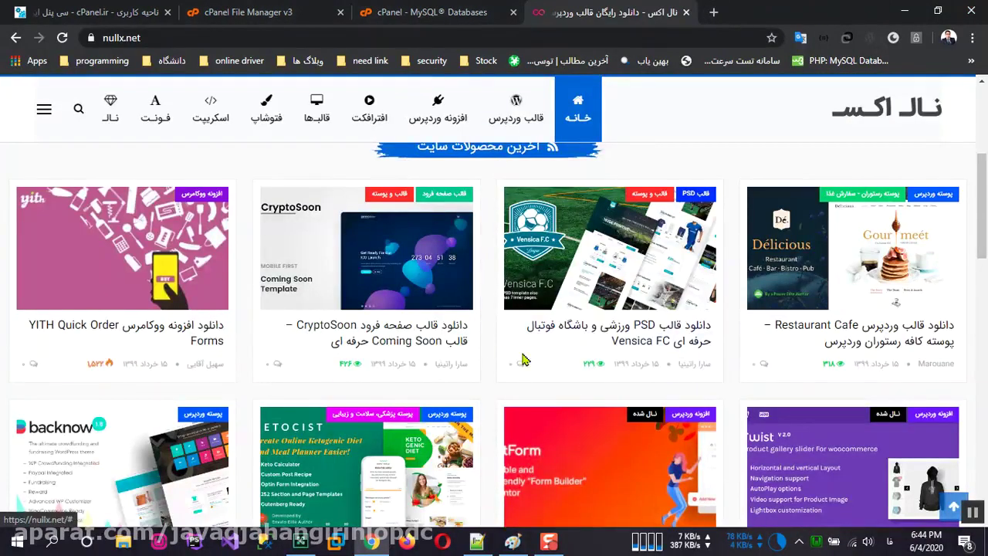
Step: Look over the nullx.net downloads list, then close the nullx.net tab
{"action": "scroll", "coordinate": [631, 348], "scroll_direction": "down", "scroll_amount": 2}
{"action": "scroll", "coordinate": [631, 353], "scroll_direction": "up", "scroll_amount": 2}
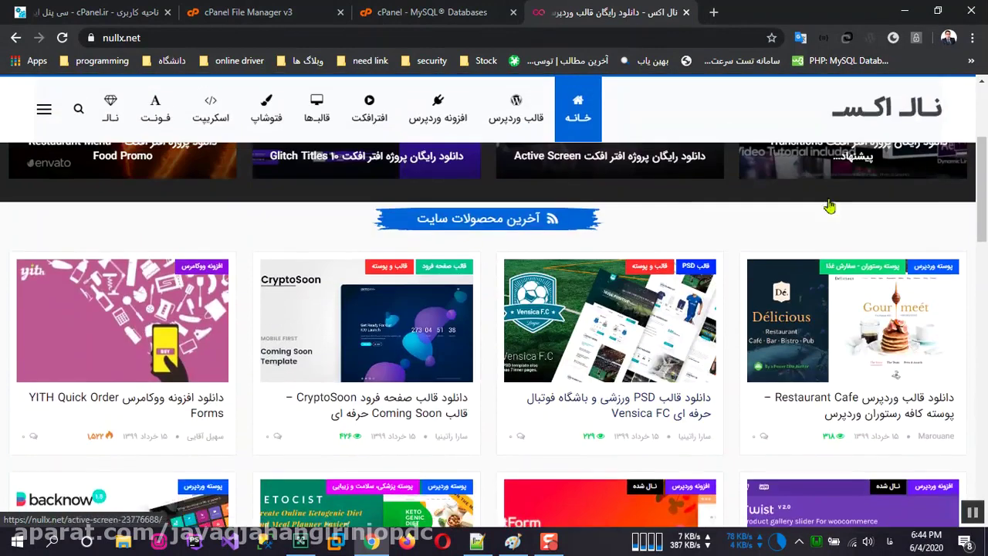
{"action": "scroll", "coordinate": [592, 237], "scroll_direction": "down", "scroll_amount": 4}
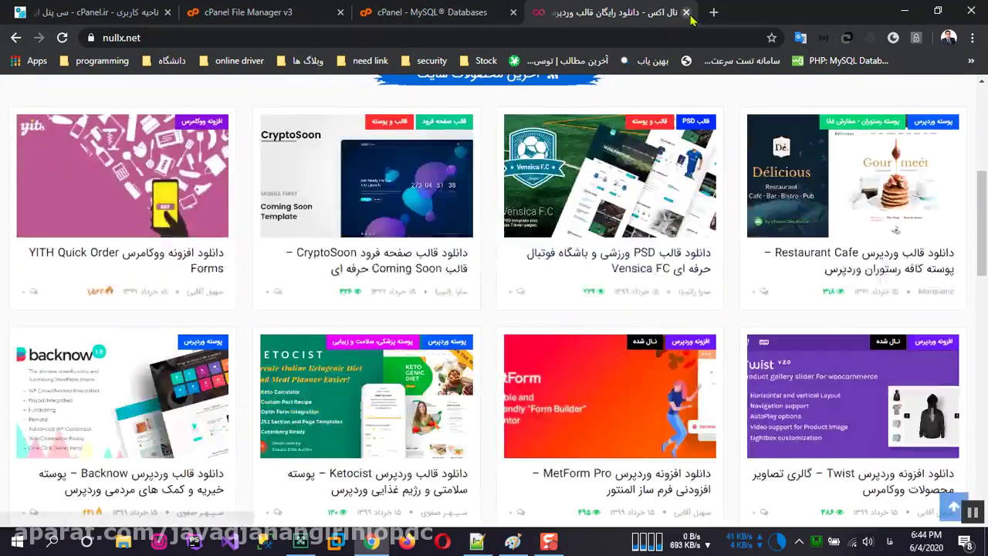
{"action": "left_click", "coordinate": [688, 13]}
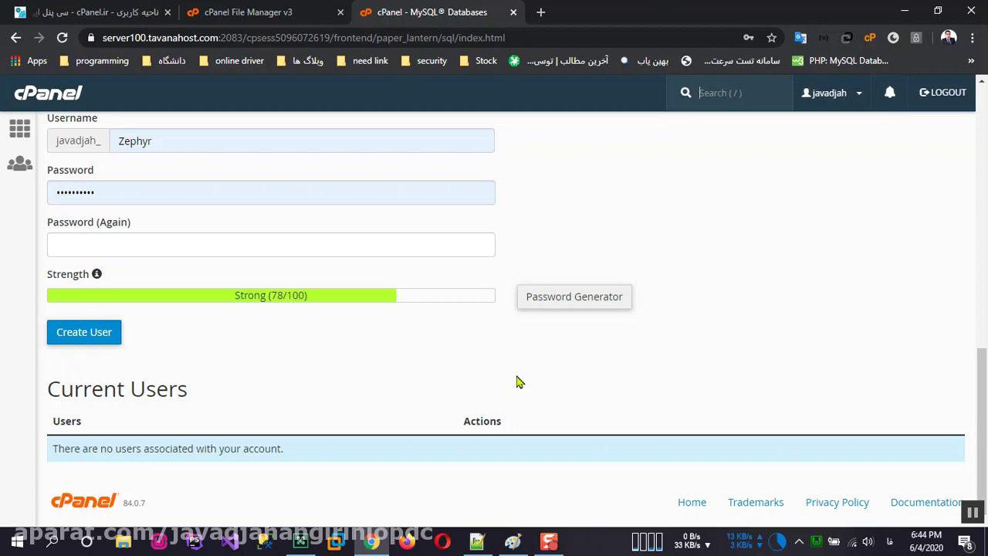
Step: Close the File Manager and MySQL Databases tabs, leaving the cPanel.ir client area
{"action": "scroll", "coordinate": [210, 360], "scroll_direction": "up", "scroll_amount": 10}
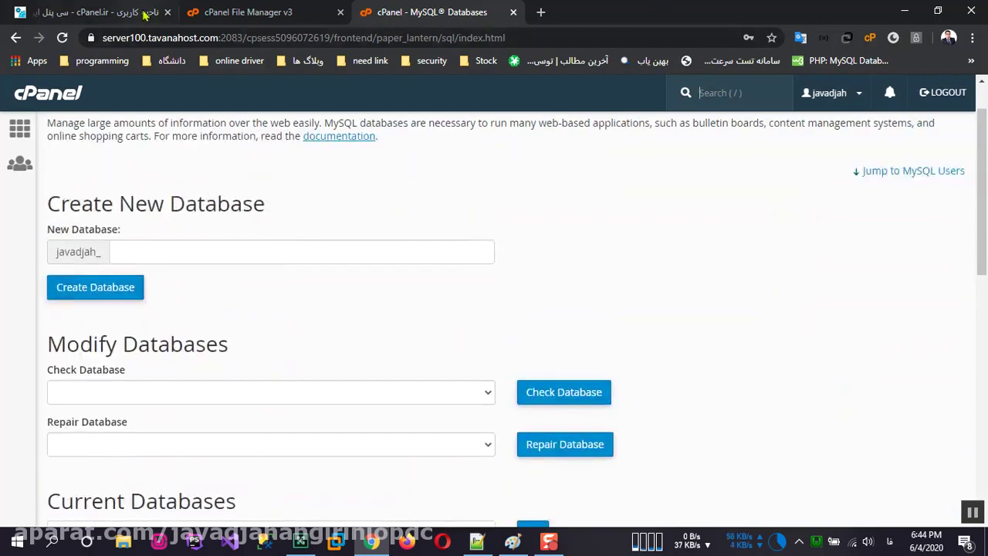
{"action": "left_click", "coordinate": [135, 12]}
{"action": "left_click", "coordinate": [247, 12]}
{"action": "left_click", "coordinate": [340, 12]}
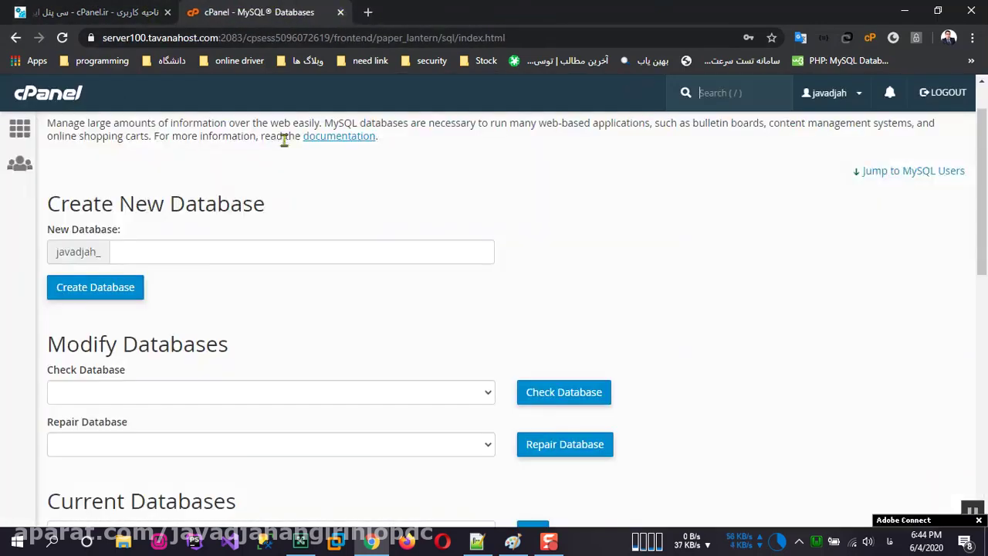
{"action": "left_click", "coordinate": [341, 12]}
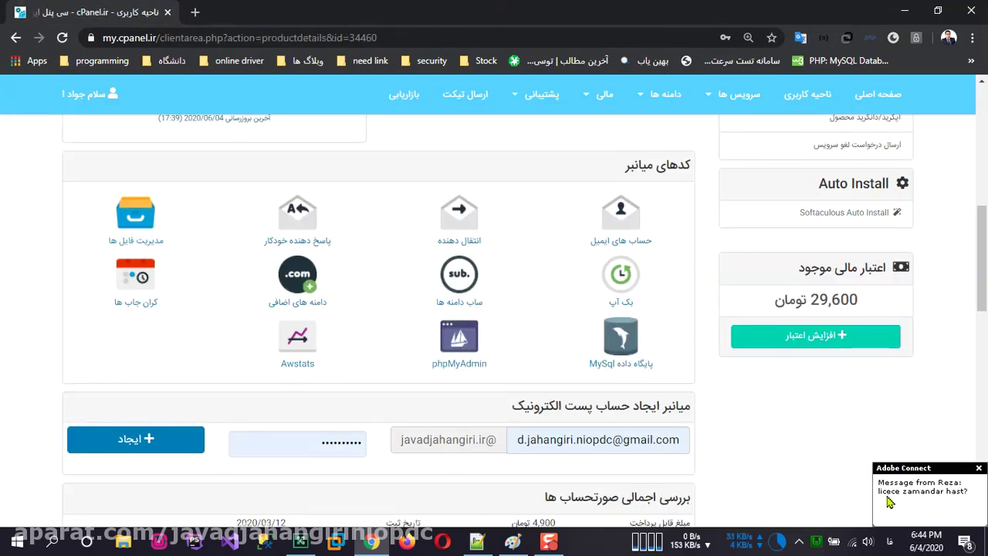
Step: Check the incoming chat message and scroll the client area to the hosting shortcuts
{"action": "left_click", "coordinate": [892, 502]}
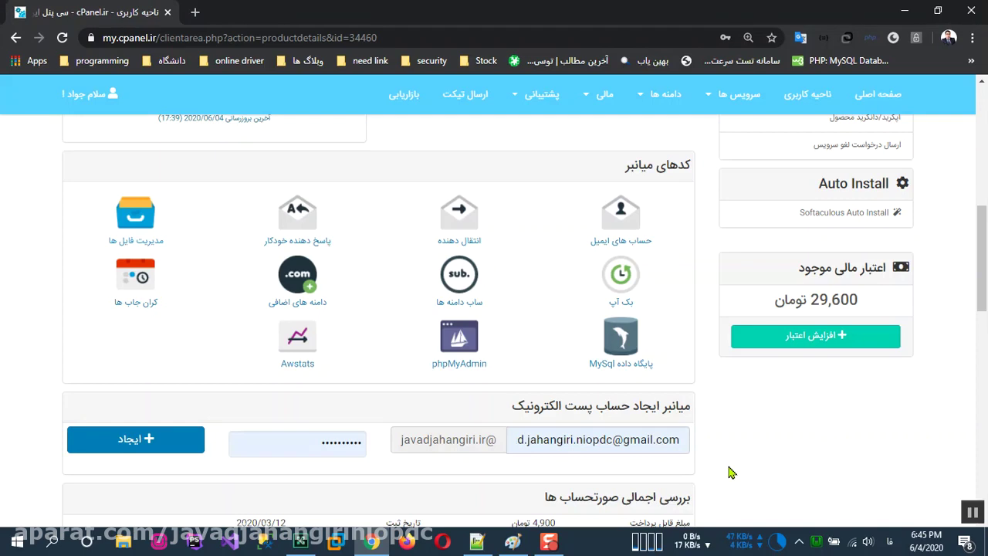
{"action": "scroll", "coordinate": [706, 461], "scroll_direction": "up", "scroll_amount": 2}
{"action": "scroll", "coordinate": [704, 438], "scroll_direction": "down", "scroll_amount": 2}
{"action": "scroll", "coordinate": [722, 451], "scroll_direction": "down", "scroll_amount": 1}
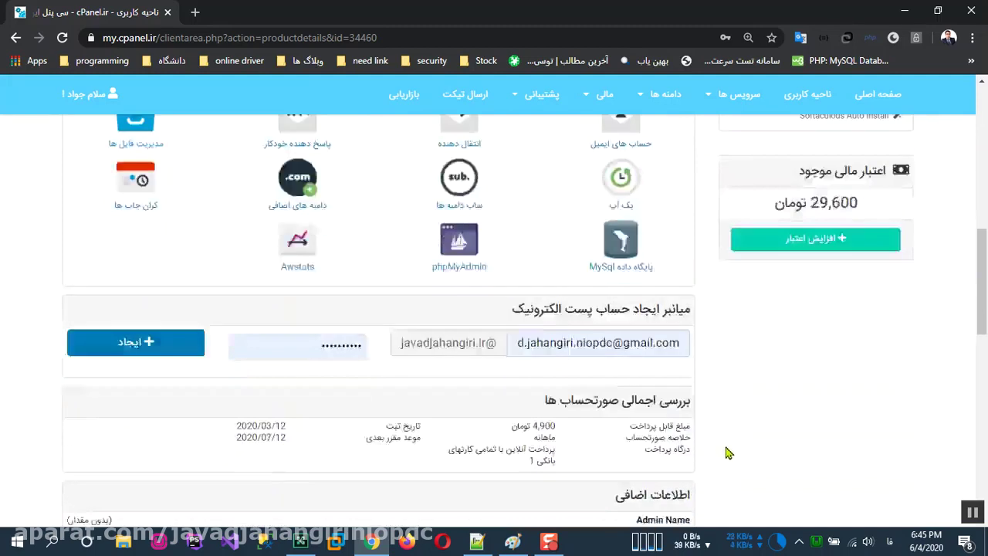
{"action": "scroll", "coordinate": [728, 452], "scroll_direction": "down", "scroll_amount": 2}
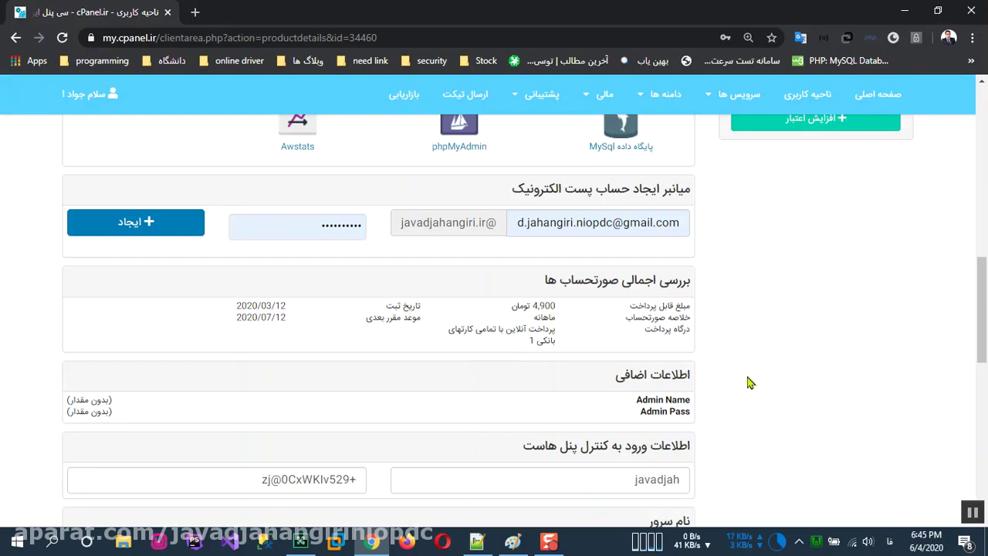
{"action": "scroll", "coordinate": [751, 376], "scroll_direction": "up", "scroll_amount": 4}
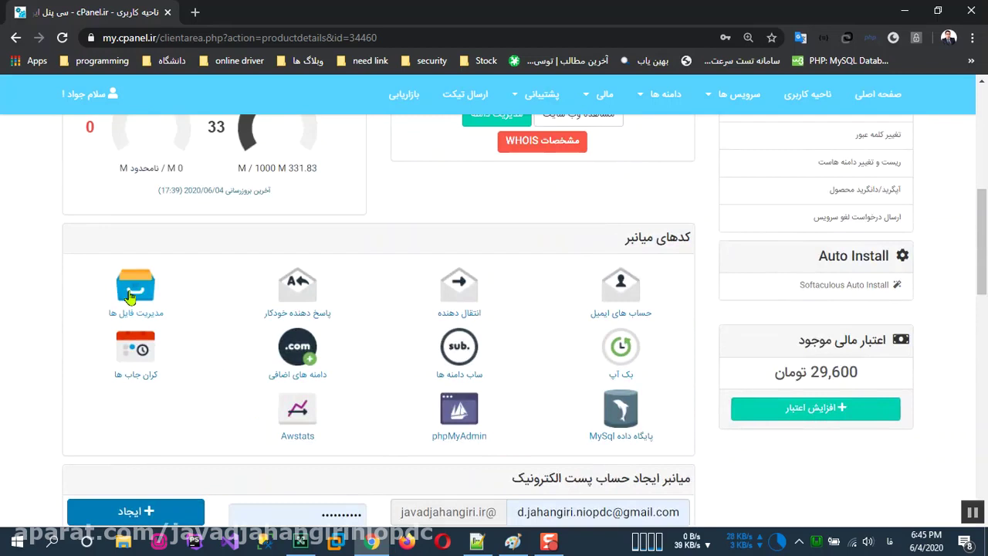
{"action": "left_click", "coordinate": [129, 296]}
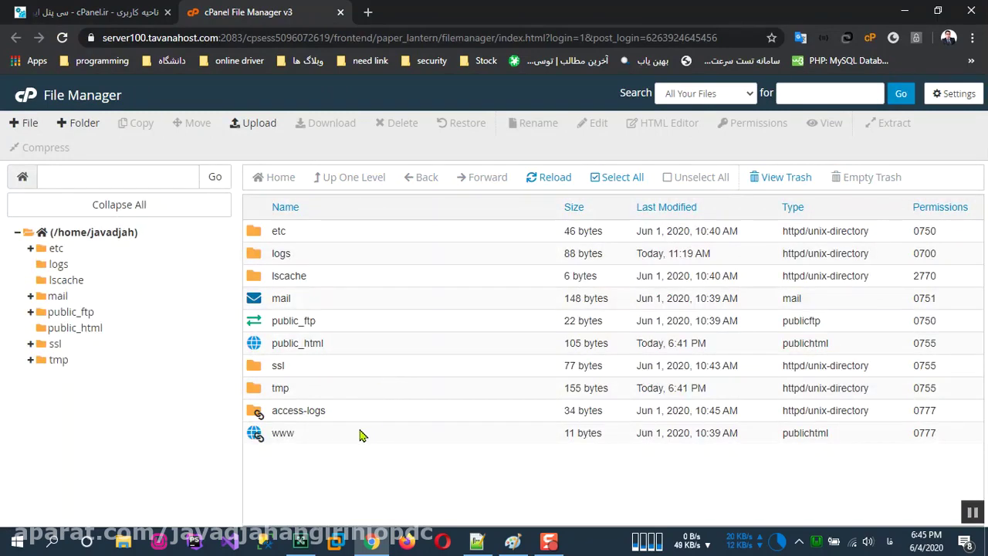
Step: Open public_html and bring up the context menu for Zephyr-Quick-Pack.zip (115.45 MB)
{"action": "double_click", "coordinate": [381, 351]}
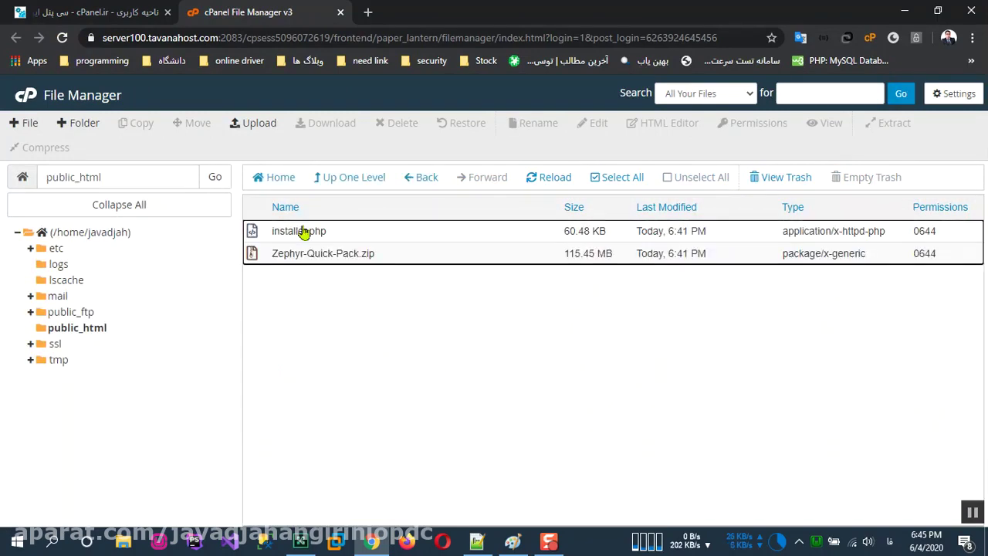
{"action": "left_click", "coordinate": [386, 238]}
{"action": "left_click", "coordinate": [411, 258]}
{"action": "left_click", "coordinate": [531, 235]}
{"action": "left_click", "coordinate": [531, 254]}
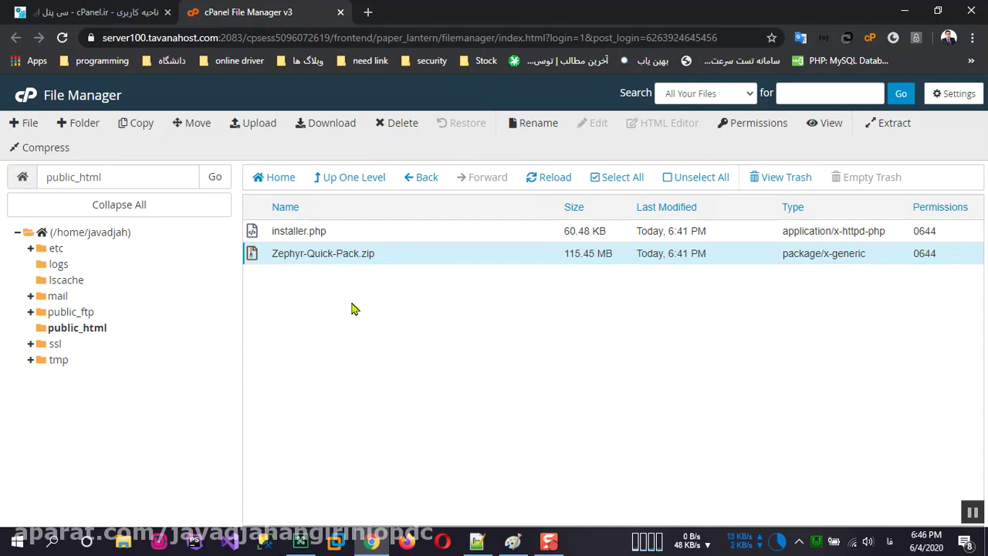
{"action": "left_click", "coordinate": [402, 266]}
{"action": "left_click", "coordinate": [395, 259]}
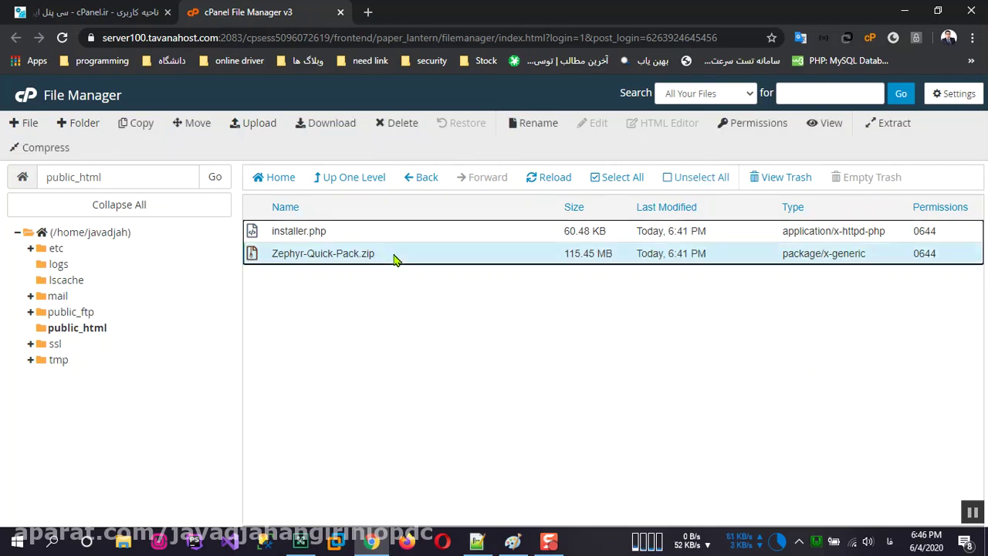
{"action": "right_click", "coordinate": [394, 259]}
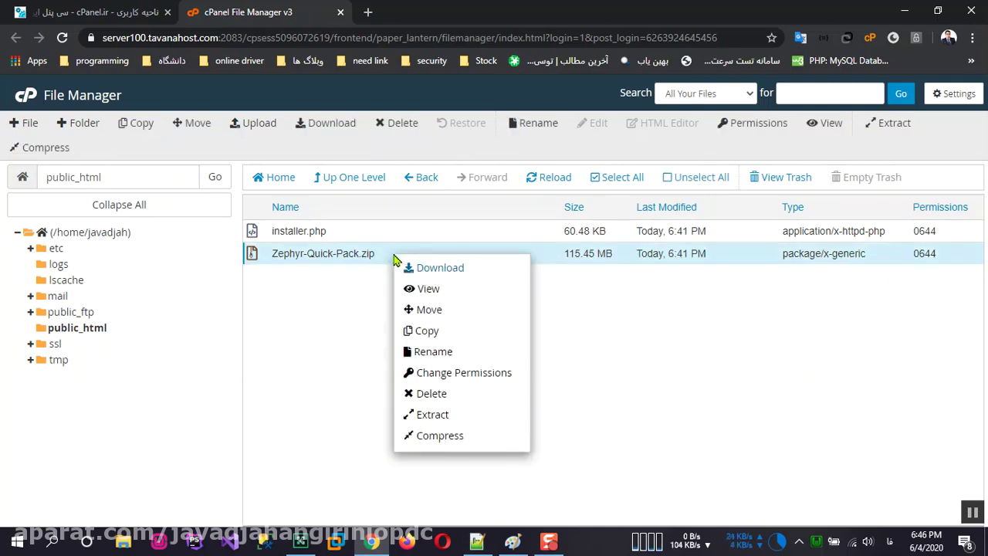
Step: Extract Zephyr-Quick-Pack.zip into public_html and dismiss the Extraction Results dialog
{"action": "left_click", "coordinate": [461, 417]}
{"action": "left_click", "coordinate": [605, 378]}
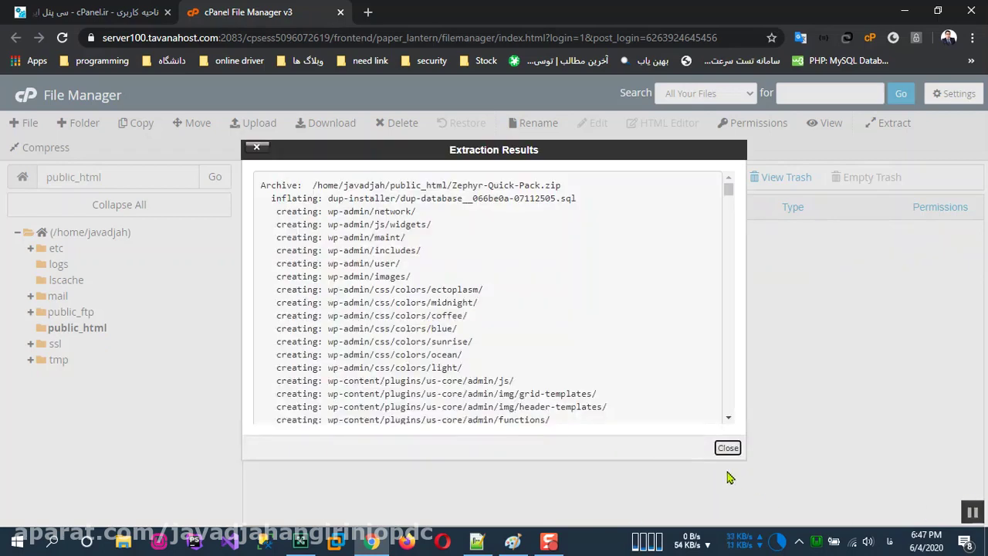
{"action": "left_click", "coordinate": [728, 448]}
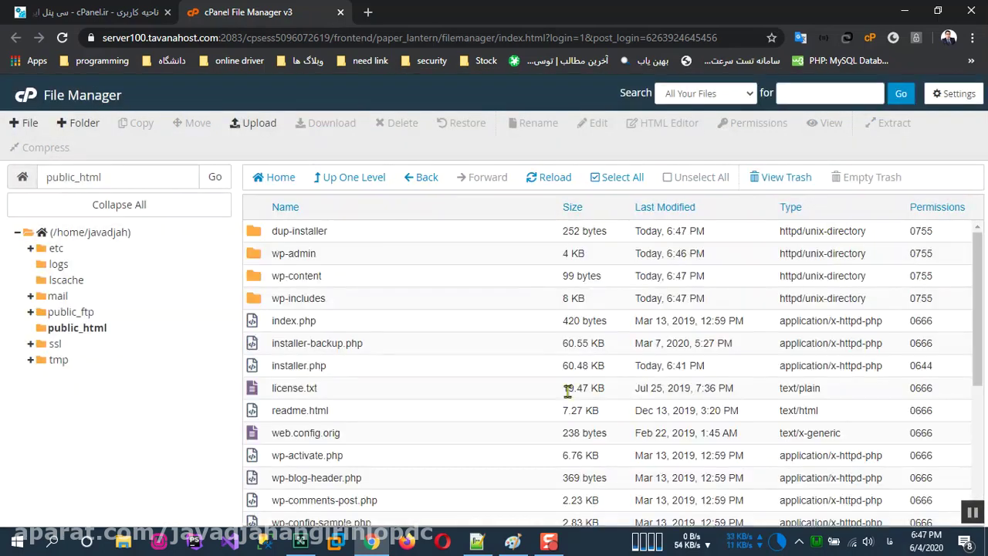
{"action": "left_click", "coordinate": [368, 11]}
Step: Load the restored site's own domain in the new tab
{"action": "type", "text": "تشرش"}
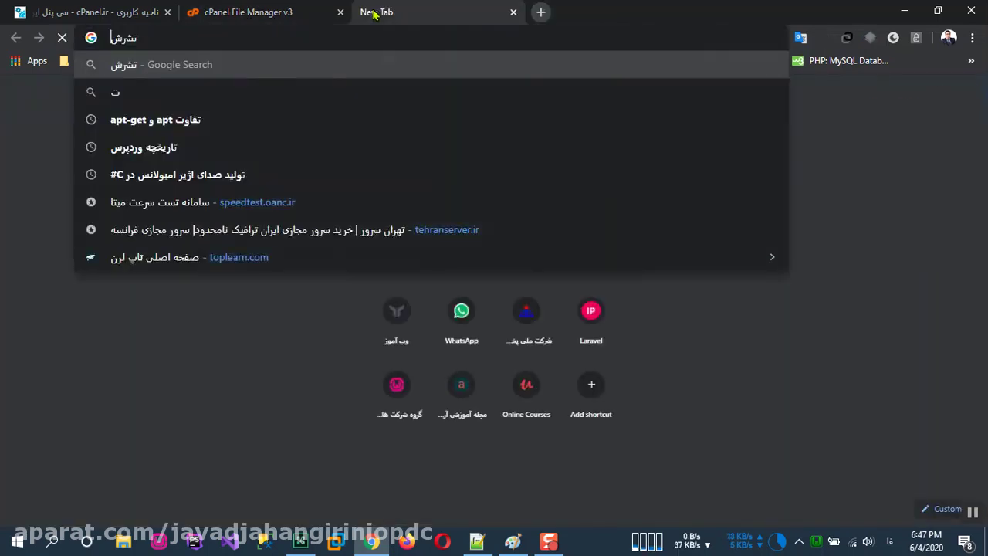
{"action": "key", "text": "BackSpace"}
{"action": "key", "text": "BackSpace"}
{"action": "key", "text": "BackSpace"}
{"action": "key", "text": "BackSpace"}
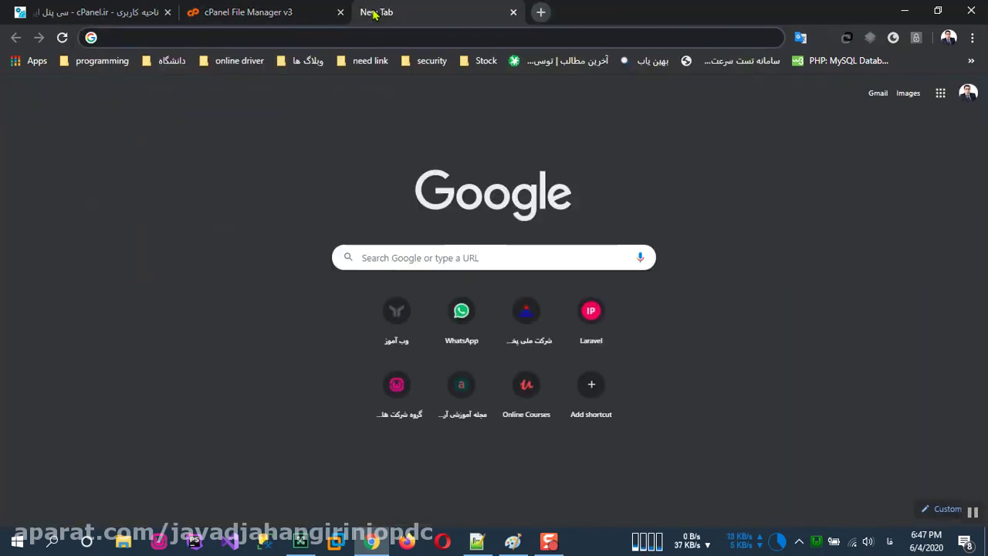
{"action": "key", "text": "alt+shift"}
{"action": "type", "text": "ja"}
{"action": "key", "text": "Return"}
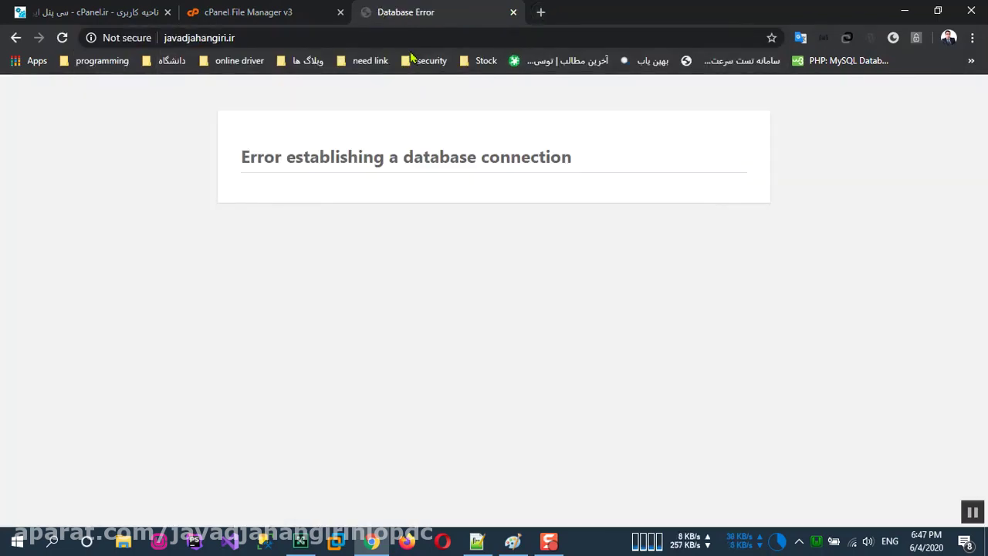
Step: Append /installer.php to the domain to reach Duplicator Step 1 of 4: Deployment
{"action": "left_click", "coordinate": [419, 35]}
{"action": "left_click", "coordinate": [461, 38]}
{"action": "type", "text": "/installer.php"}
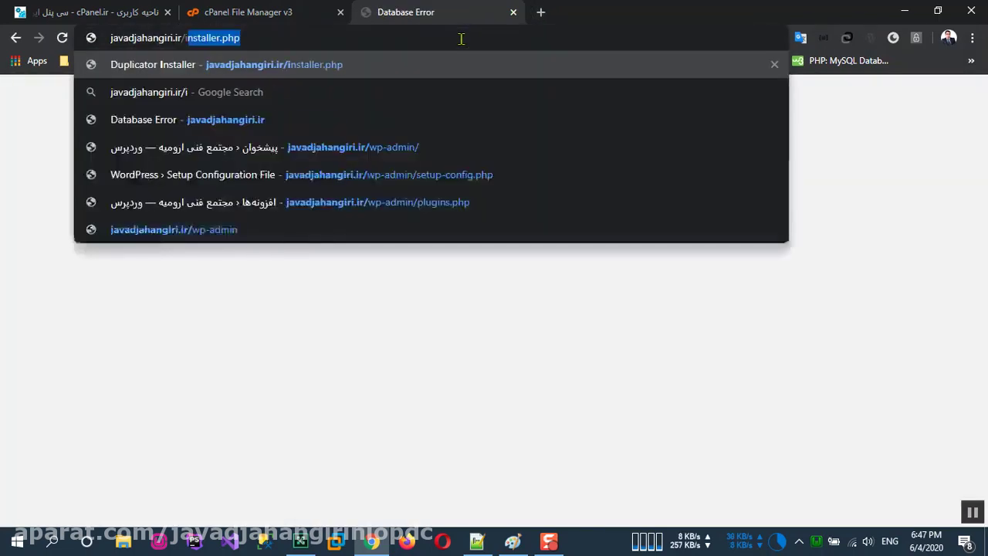
{"action": "key", "text": "Return"}
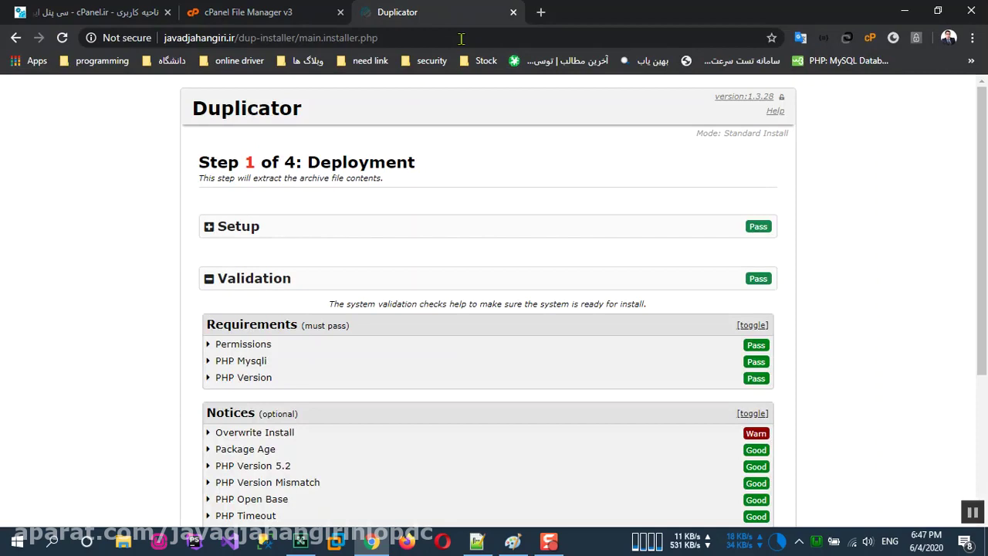
{"action": "left_click", "coordinate": [540, 12]}
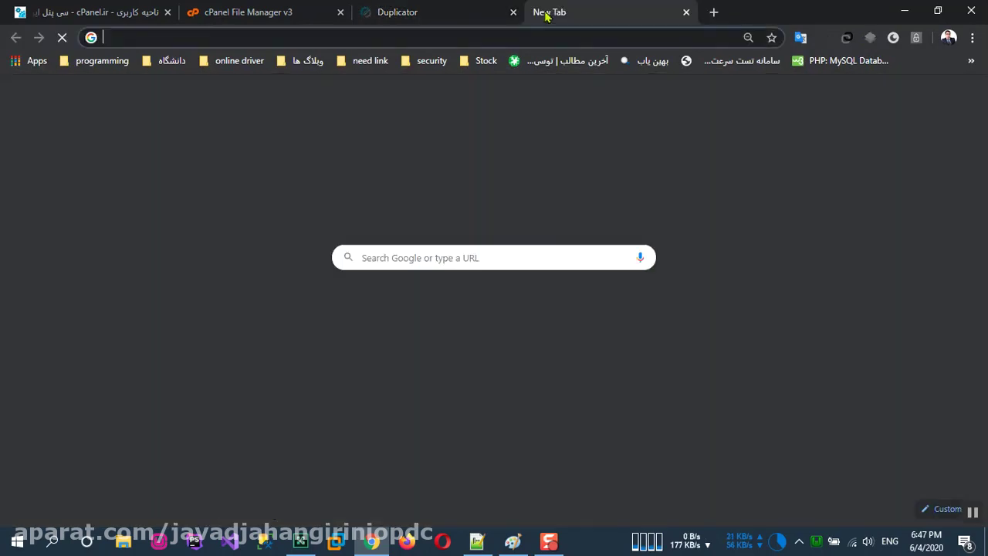
Step: Visit securitycoding.ir in the new tab, then close that tab
{"action": "type", "text": "Securitycoding.ir"}
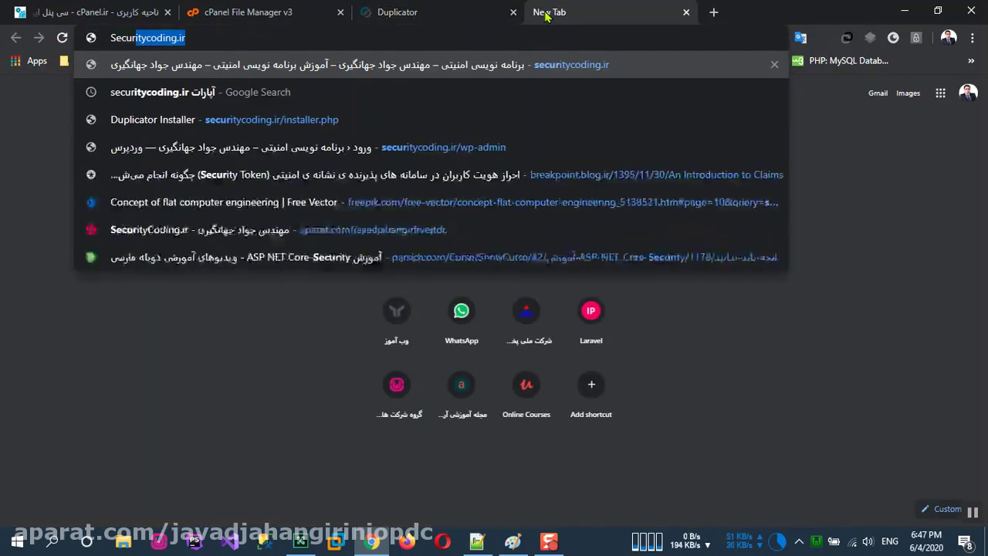
{"action": "key", "text": "Return"}
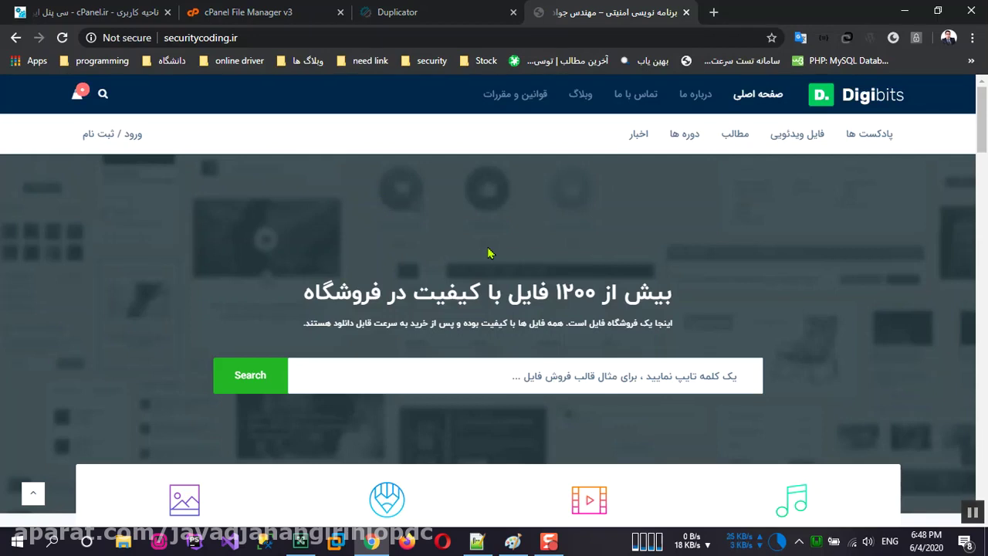
{"action": "left_click", "coordinate": [686, 12]}
Step: Accept the Duplicator terms, set Manual Archive Extraction, and start the deployment
{"action": "scroll", "coordinate": [609, 391], "scroll_direction": "down", "scroll_amount": 2}
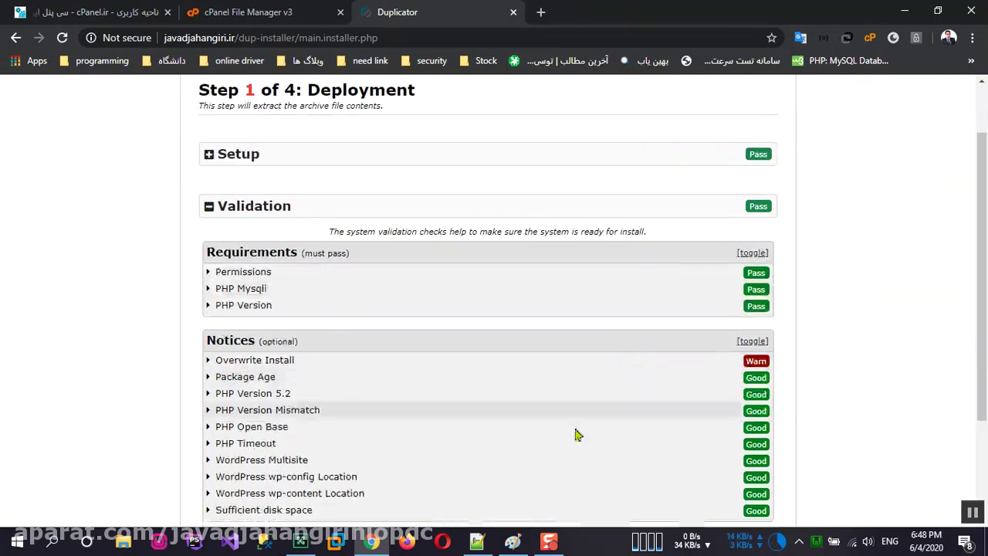
{"action": "scroll", "coordinate": [571, 415], "scroll_direction": "down", "scroll_amount": 2}
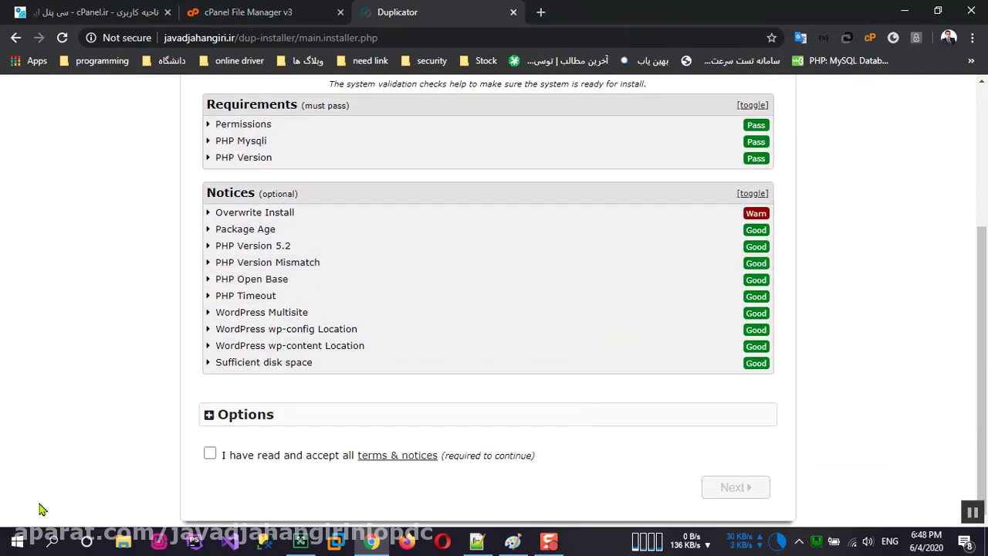
{"action": "left_click", "coordinate": [210, 454]}
{"action": "scroll", "coordinate": [315, 465], "scroll_direction": "up", "scroll_amount": 3}
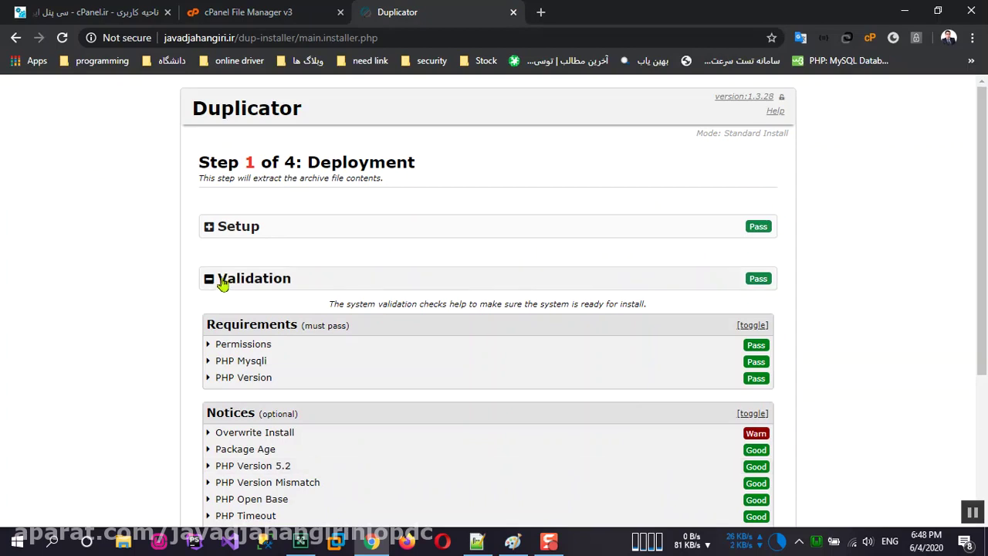
{"action": "scroll", "coordinate": [249, 374], "scroll_direction": "down", "scroll_amount": 3}
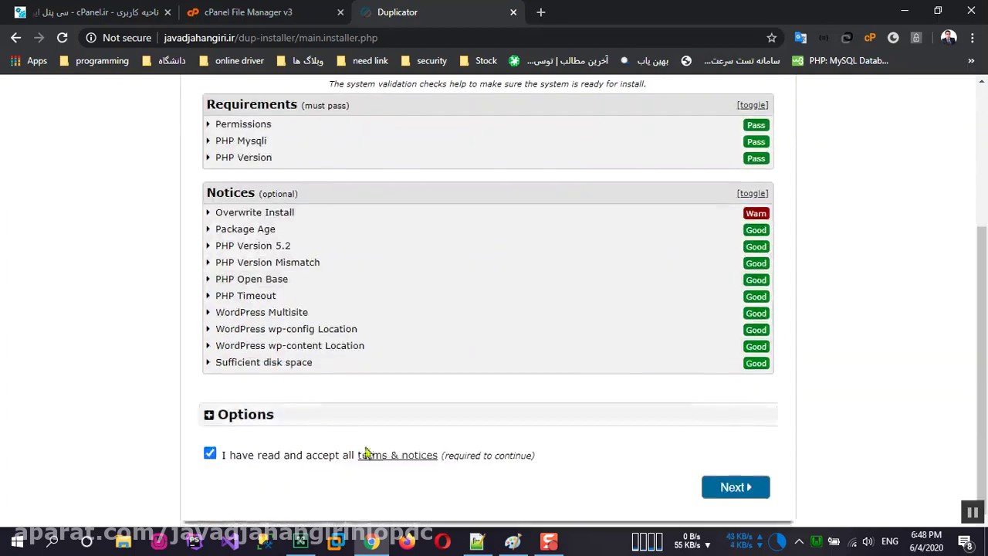
{"action": "left_click", "coordinate": [209, 414]}
{"action": "scroll", "coordinate": [407, 448], "scroll_direction": "down", "scroll_amount": 1}
{"action": "left_click", "coordinate": [402, 397]}
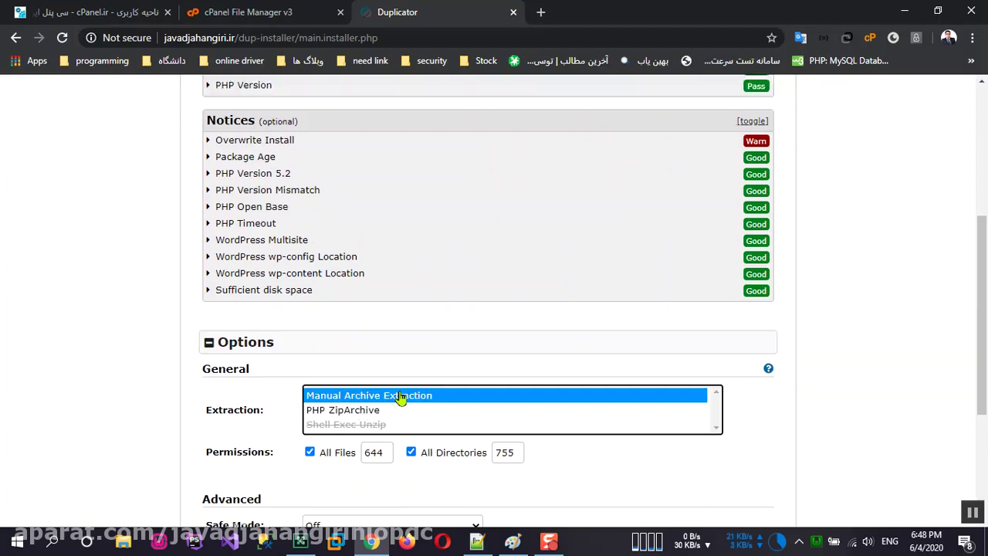
{"action": "scroll", "coordinate": [402, 401], "scroll_direction": "down", "scroll_amount": 3}
{"action": "left_click", "coordinate": [730, 498]}
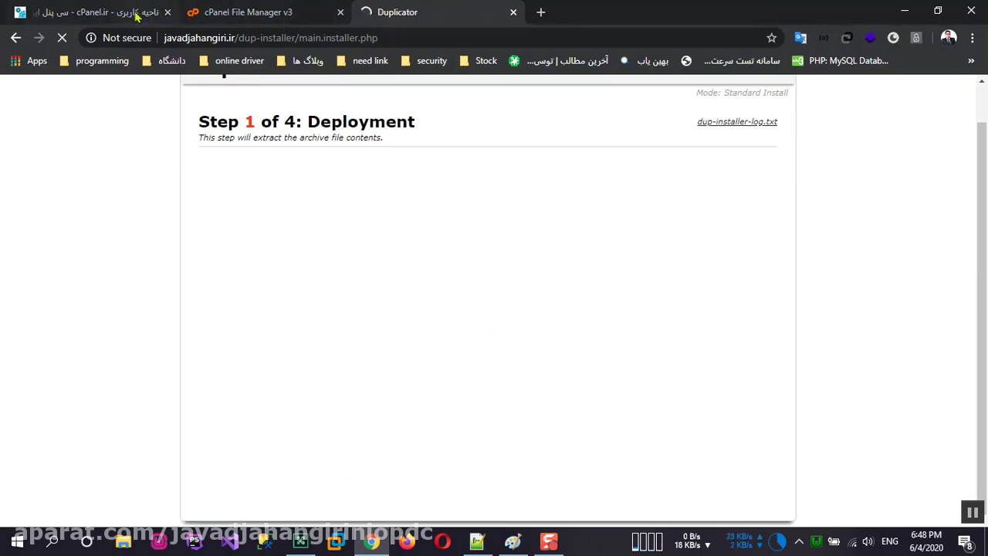
{"action": "left_click", "coordinate": [199, 13]}
{"action": "left_click", "coordinate": [108, 12]}
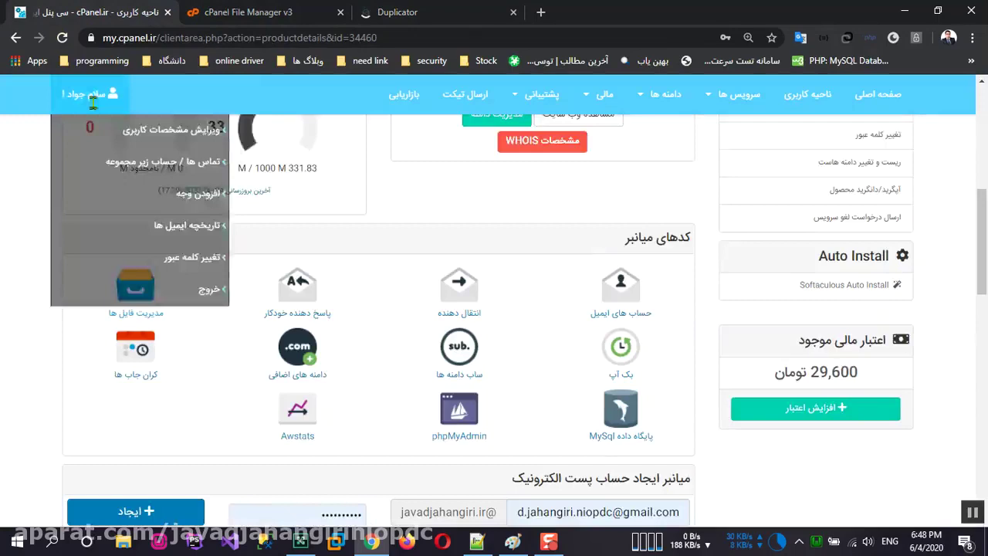
Step: Create the MySQL database Zephyr (javadjah_Zephyr) and go back to the Add New User form
{"action": "left_click", "coordinate": [611, 440]}
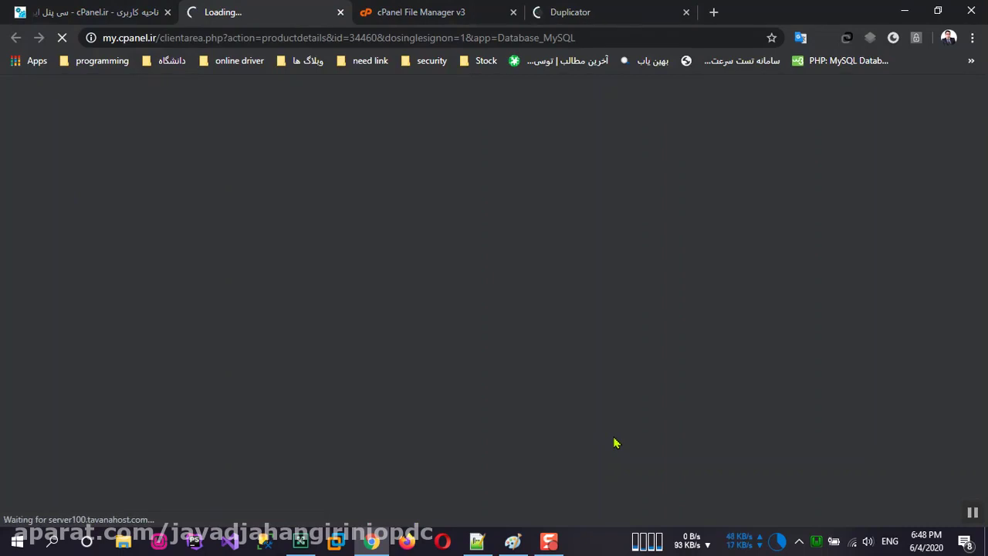
{"action": "scroll", "coordinate": [618, 371], "scroll_direction": "down", "scroll_amount": 10}
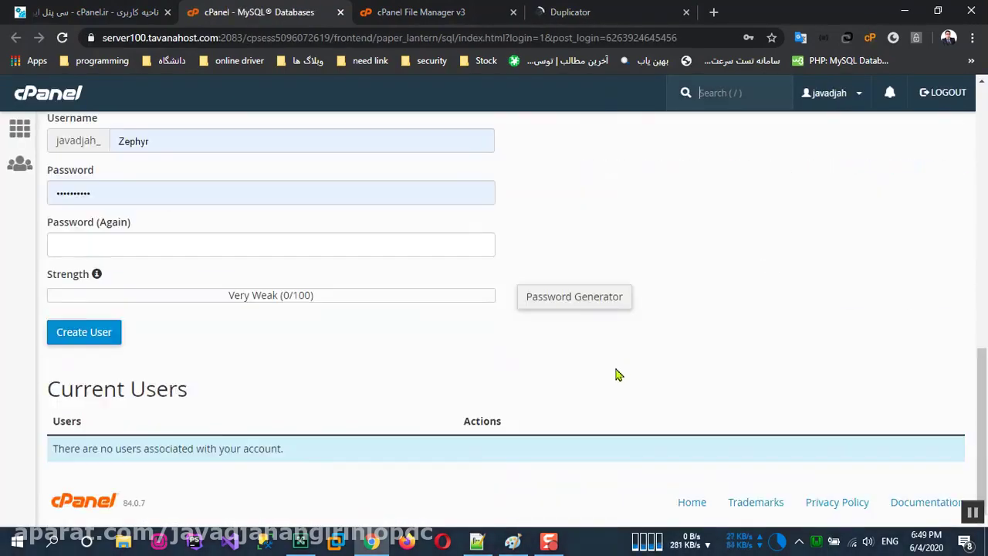
{"action": "scroll", "coordinate": [610, 373], "scroll_direction": "up", "scroll_amount": 8}
{"action": "scroll", "coordinate": [209, 418], "scroll_direction": "down", "scroll_amount": 1}
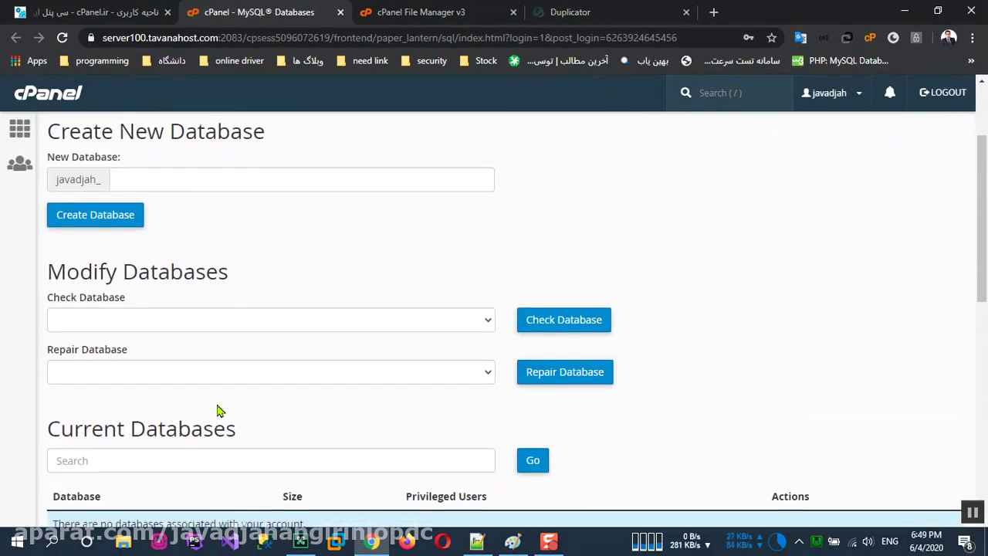
{"action": "left_click", "coordinate": [176, 180]}
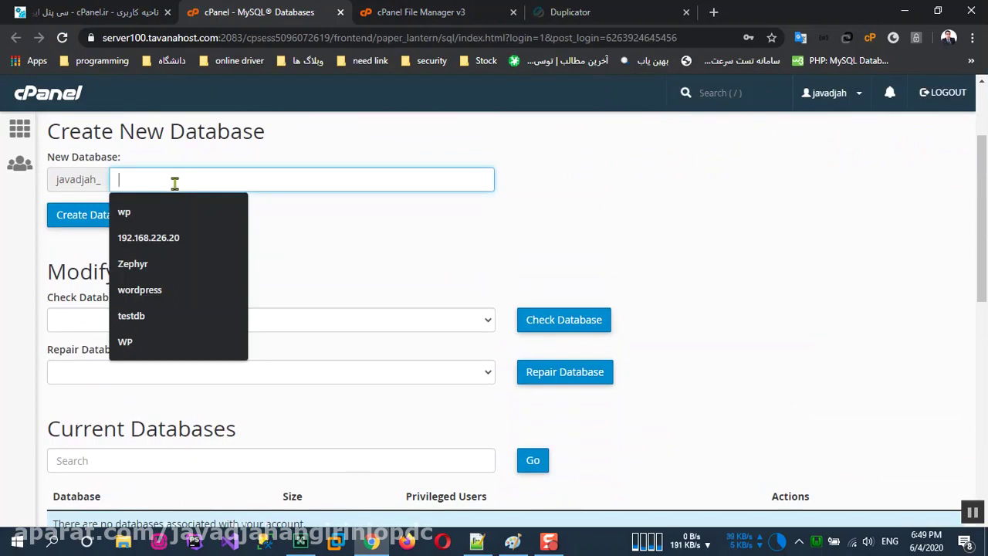
{"action": "left_click", "coordinate": [168, 263]}
{"action": "left_click", "coordinate": [108, 221]}
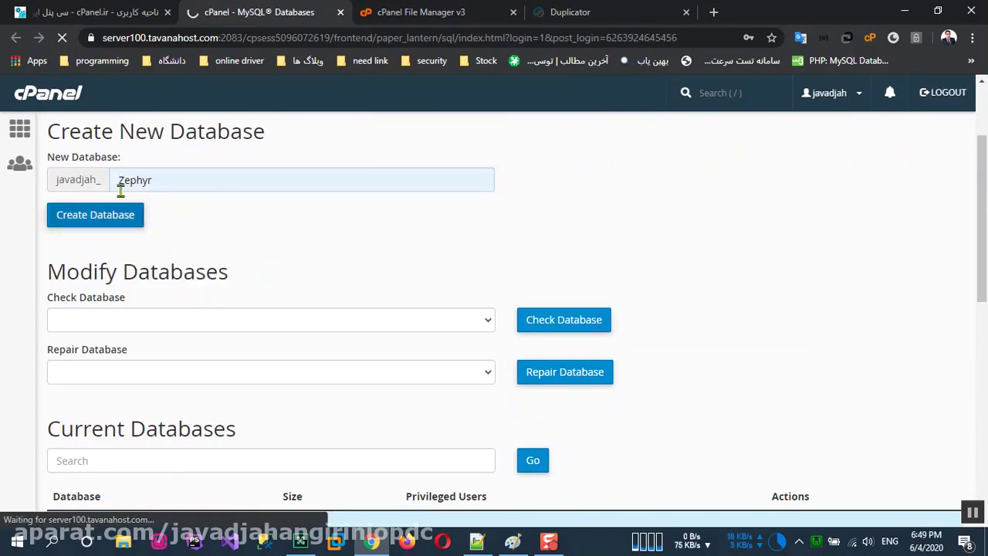
{"action": "left_click", "coordinate": [517, 241]}
{"action": "scroll", "coordinate": [309, 309], "scroll_direction": "down", "scroll_amount": 1}
{"action": "scroll", "coordinate": [231, 347], "scroll_direction": "down", "scroll_amount": 4}
{"action": "scroll", "coordinate": [154, 332], "scroll_direction": "down", "scroll_amount": 3}
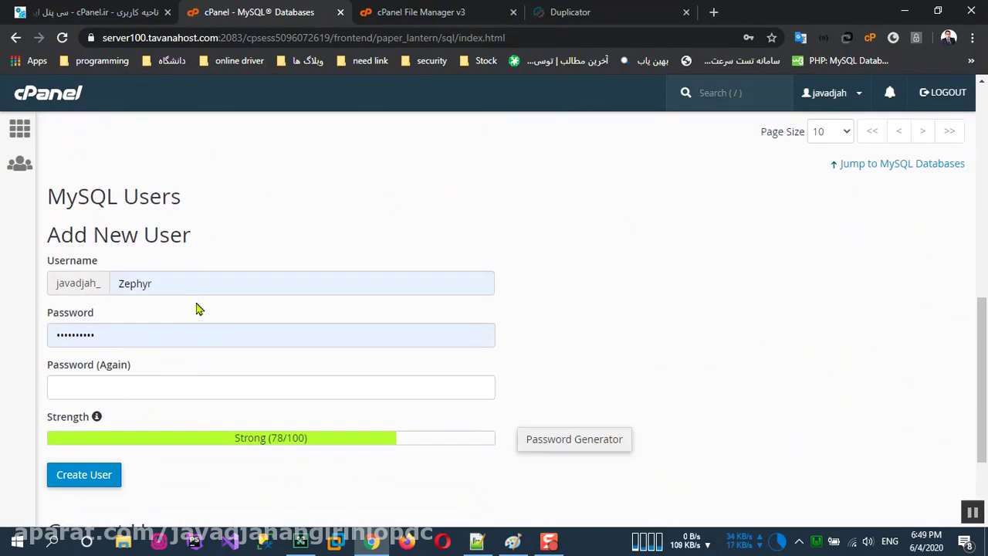
Step: Generate a strong password with Password Generator and apply it to the new-user form
{"action": "left_click", "coordinate": [589, 446]}
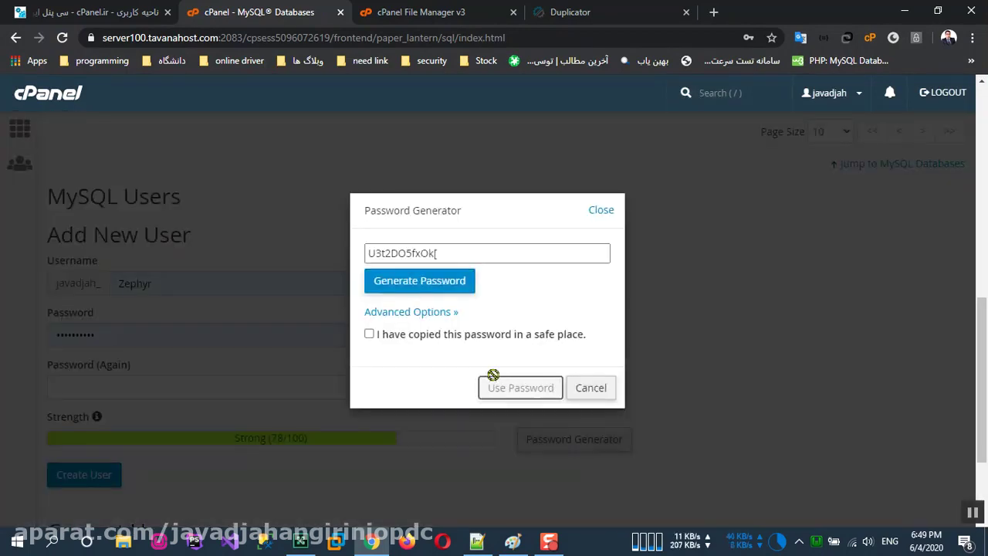
{"action": "left_click", "coordinate": [392, 336]}
{"action": "left_click", "coordinate": [544, 389]}
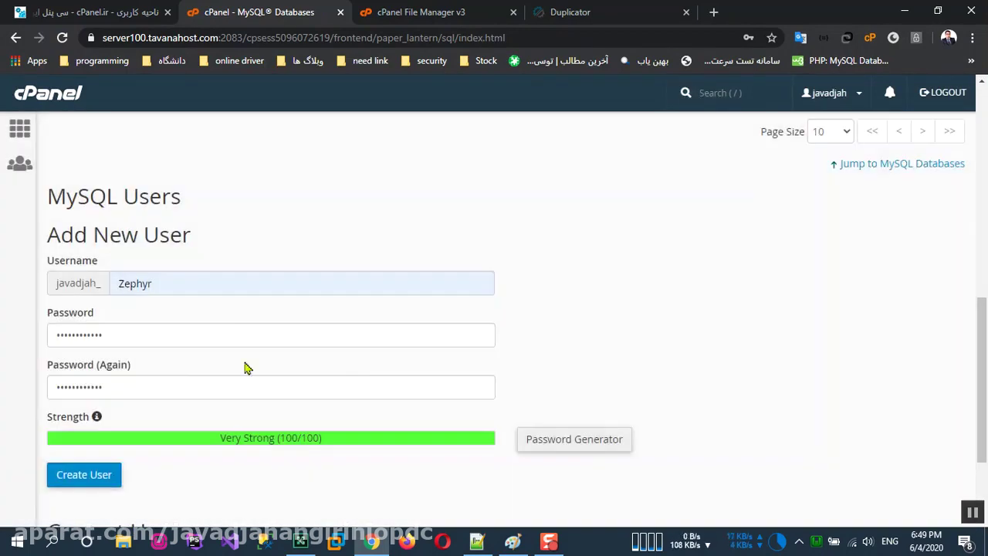
Step: Generate a fresh password, save a copy in Notepad++, and fill the form with it
{"action": "left_click", "coordinate": [574, 447]}
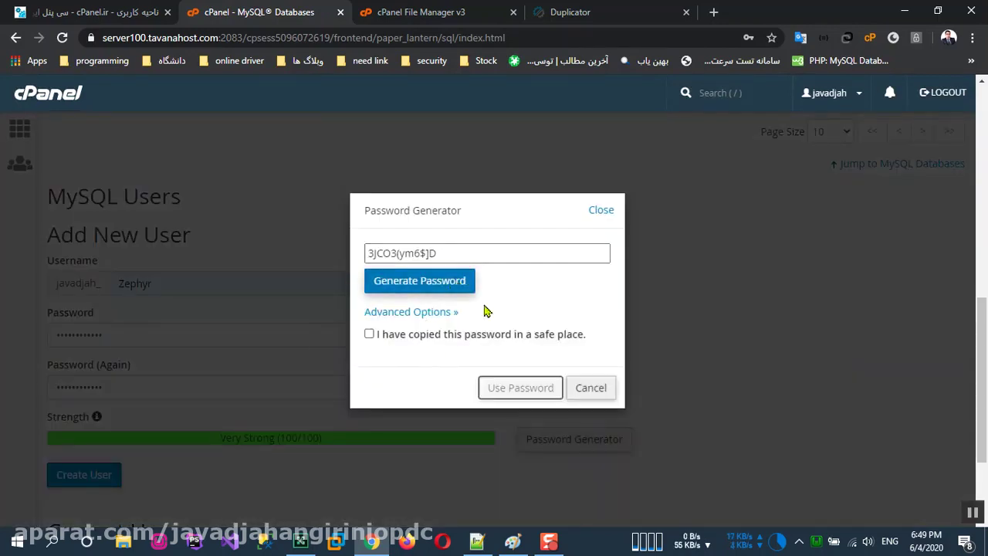
{"action": "left_click", "coordinate": [516, 253]}
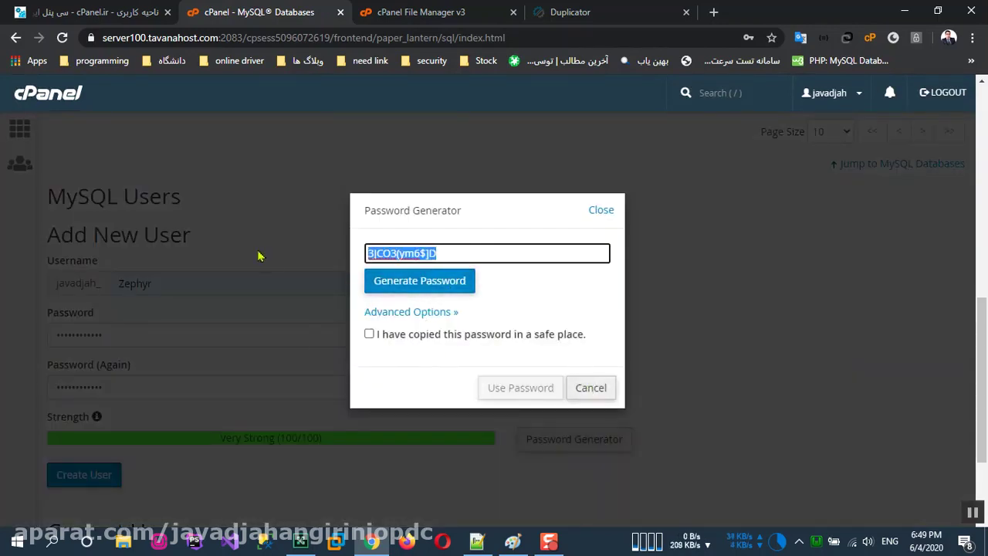
{"action": "right_click", "coordinate": [417, 249]}
{"action": "left_click", "coordinate": [470, 298]}
{"action": "left_click", "coordinate": [487, 544]}
{"action": "left_click", "coordinate": [224, 159]}
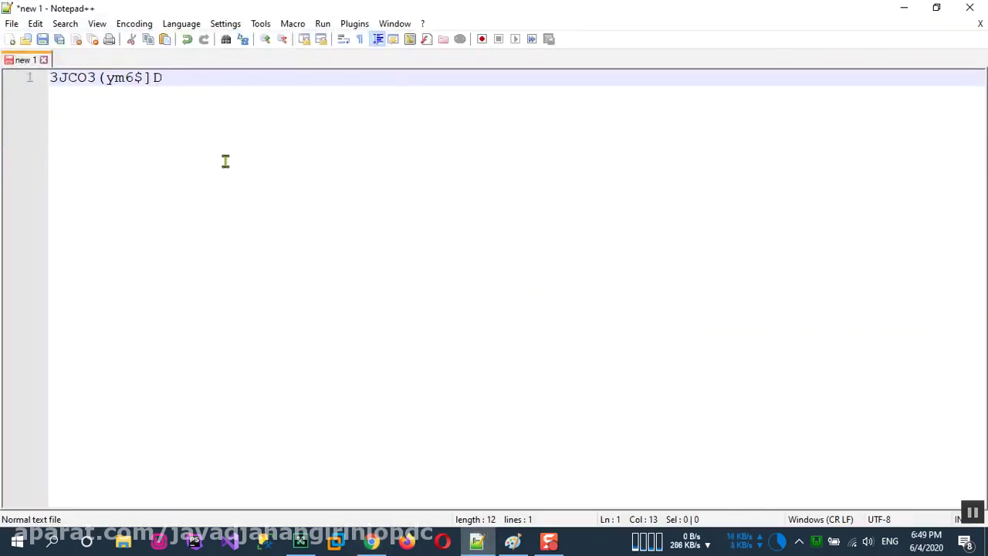
{"action": "left_click", "coordinate": [371, 542]}
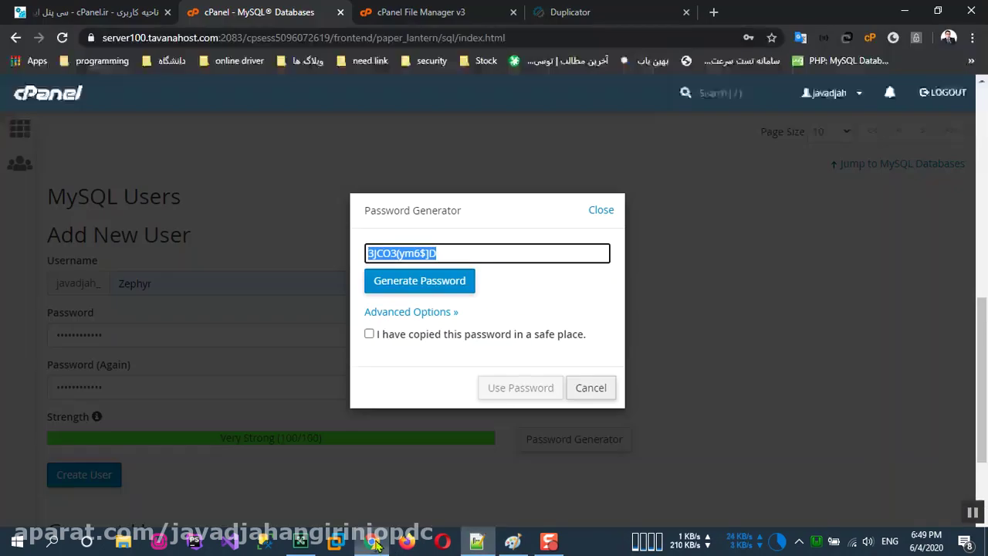
{"action": "left_click", "coordinate": [394, 337]}
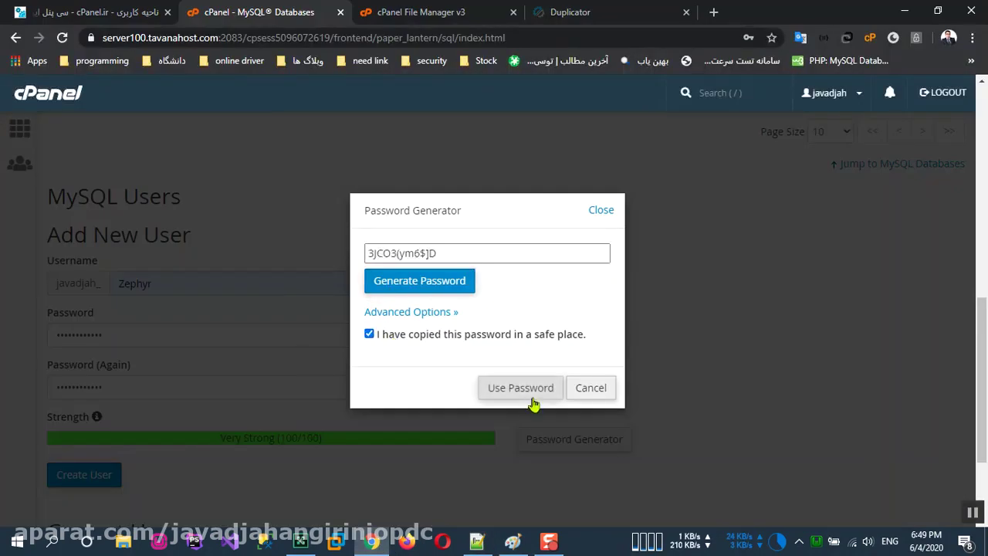
{"action": "left_click", "coordinate": [521, 388]}
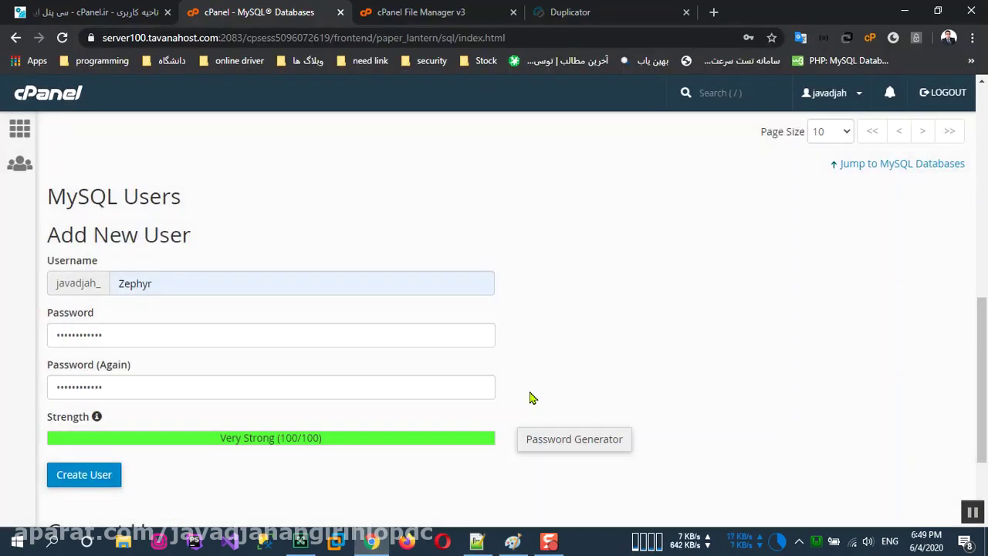
{"action": "scroll", "coordinate": [500, 335], "scroll_direction": "down", "scroll_amount": 2}
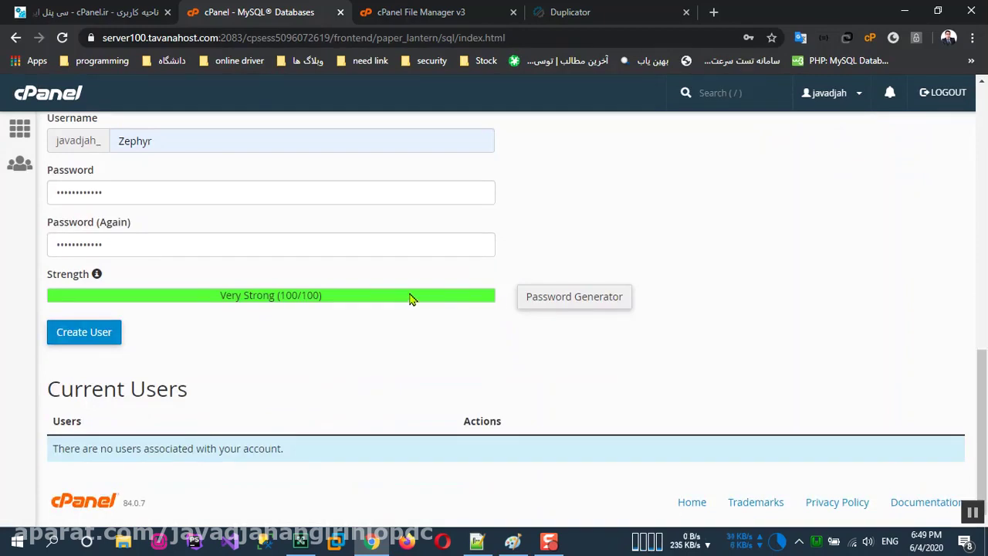
Step: Create the javadjah_Zephyr user and grant it ALL PRIVILEGES on database javadjah_Zephyr
{"action": "left_click", "coordinate": [103, 335]}
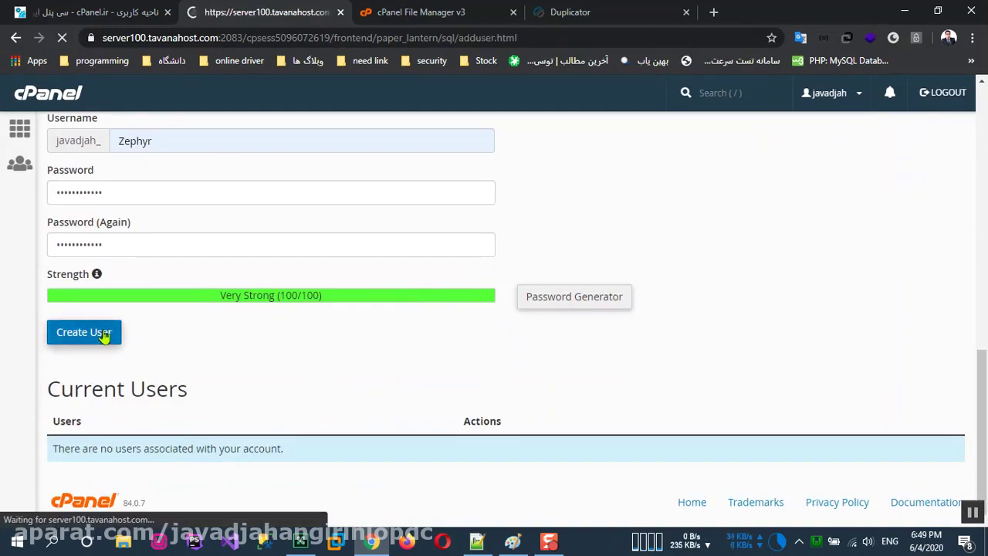
{"action": "left_click", "coordinate": [513, 241]}
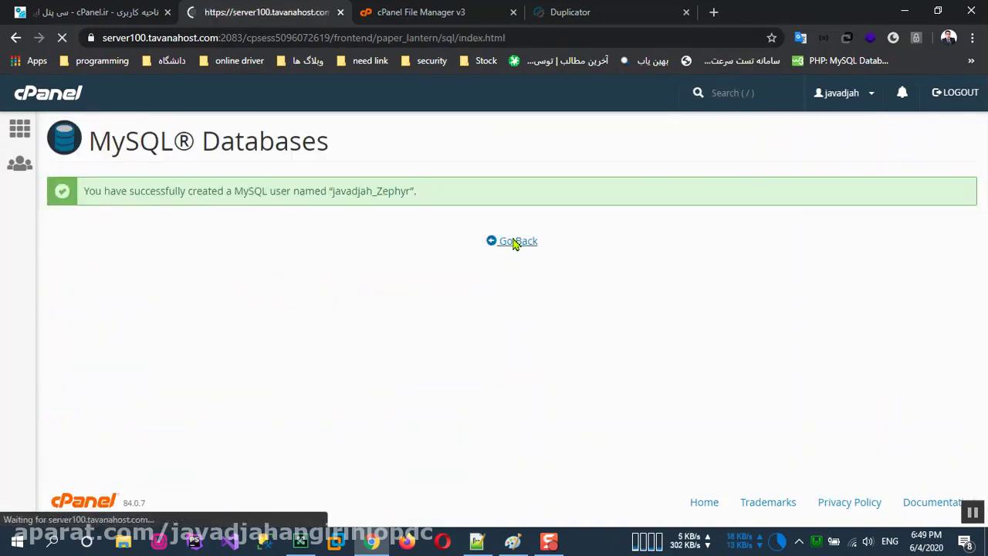
{"action": "scroll", "coordinate": [509, 322], "scroll_direction": "down", "scroll_amount": 12}
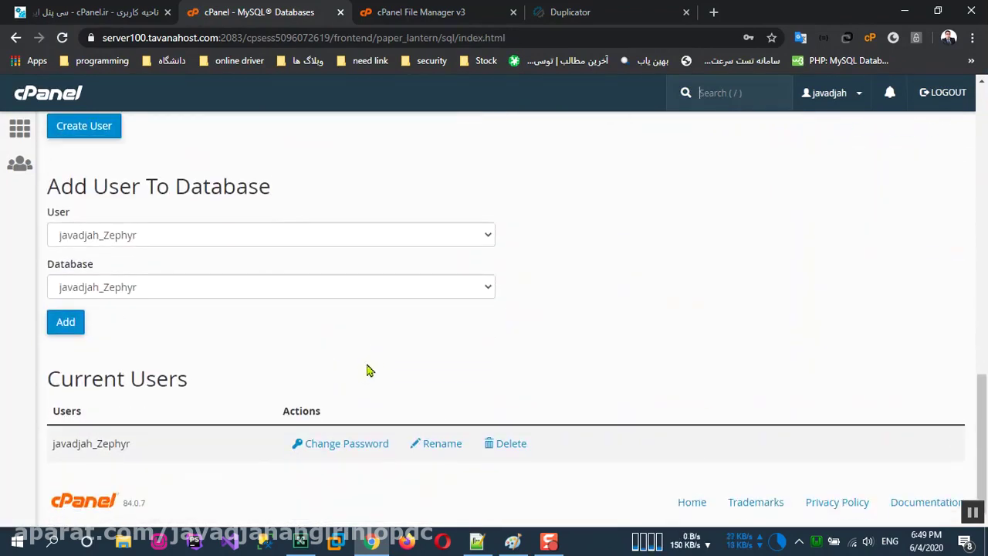
{"action": "scroll", "coordinate": [260, 481], "scroll_direction": "up", "scroll_amount": 3}
{"action": "scroll", "coordinate": [159, 441], "scroll_direction": "down", "scroll_amount": 2}
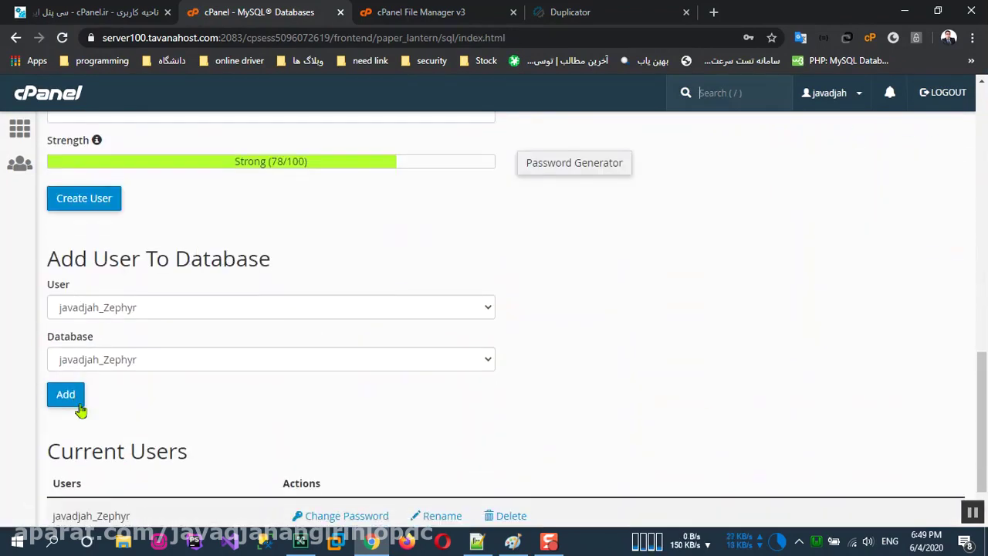
{"action": "left_click", "coordinate": [64, 402]}
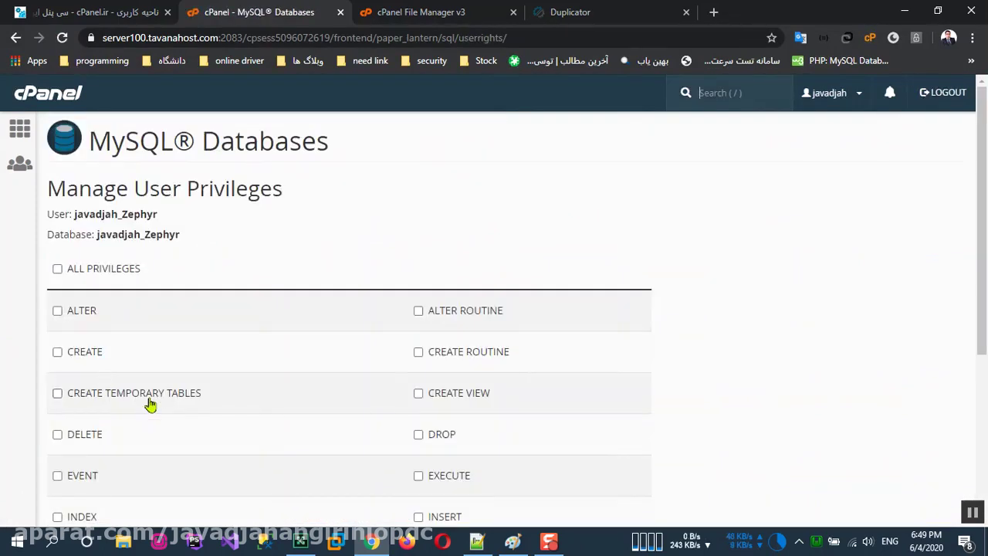
{"action": "left_click", "coordinate": [97, 269]}
{"action": "scroll", "coordinate": [282, 389], "scroll_direction": "down", "scroll_amount": 3}
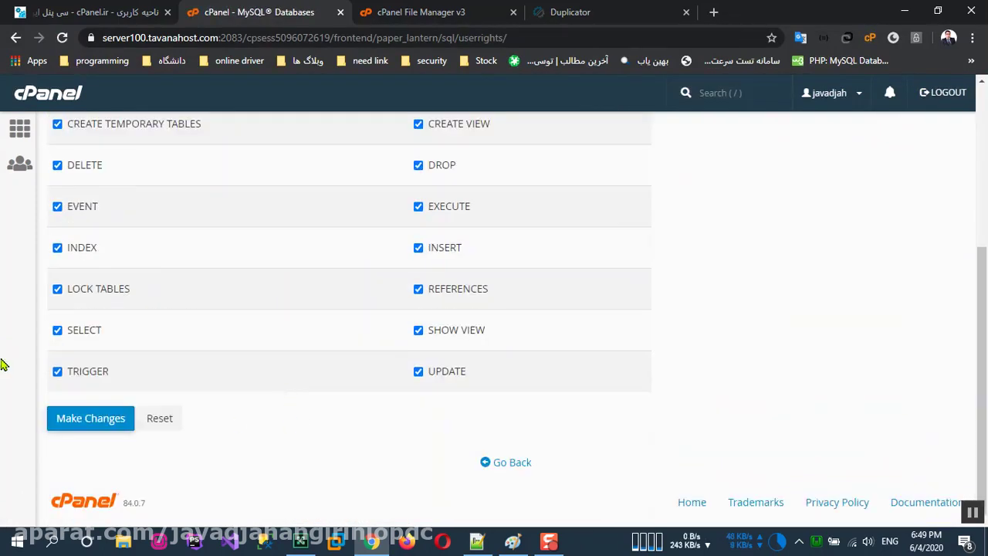
{"action": "left_click", "coordinate": [97, 426]}
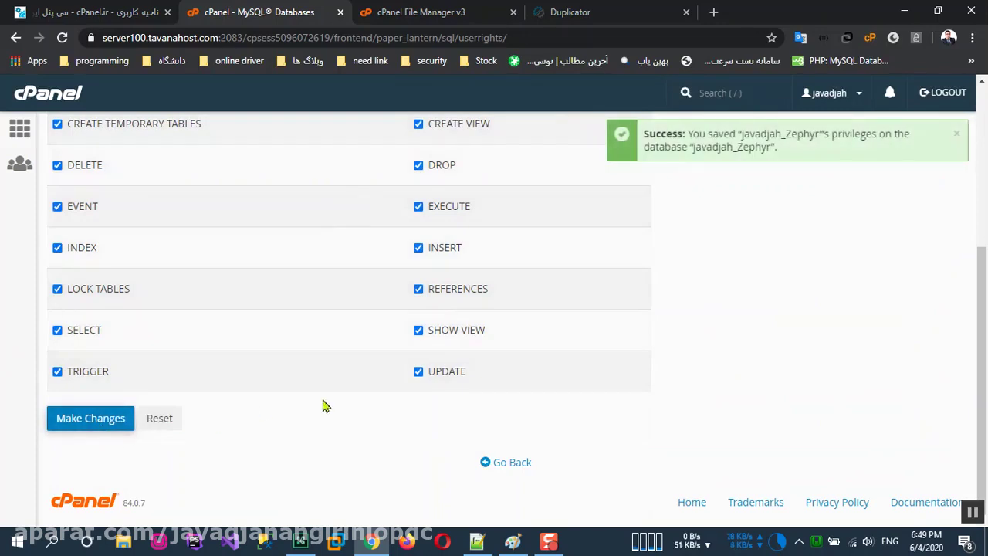
{"action": "left_click", "coordinate": [521, 470]}
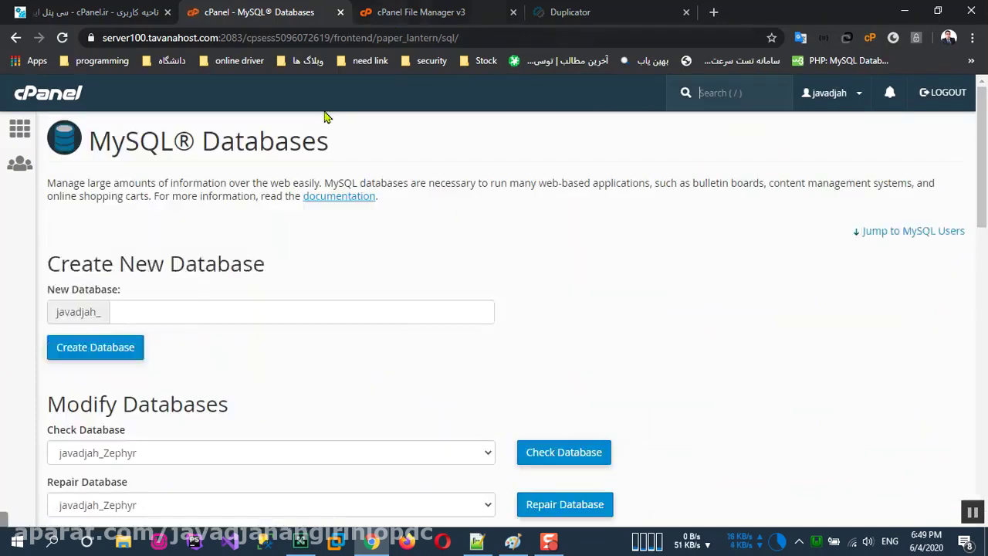
Step: Copy the name javadjah_Zephyr and start typing 'loca' as Duplicator's database host
{"action": "scroll", "coordinate": [174, 391], "scroll_direction": "down", "scroll_amount": 4}
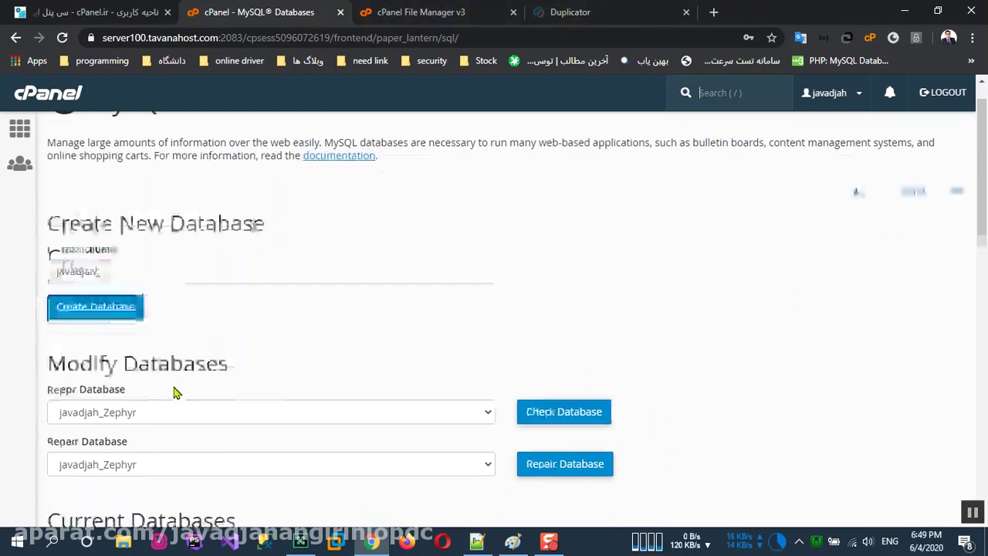
{"action": "left_click_drag", "start_coordinate": [71, 376], "coordinate": [53, 378]}
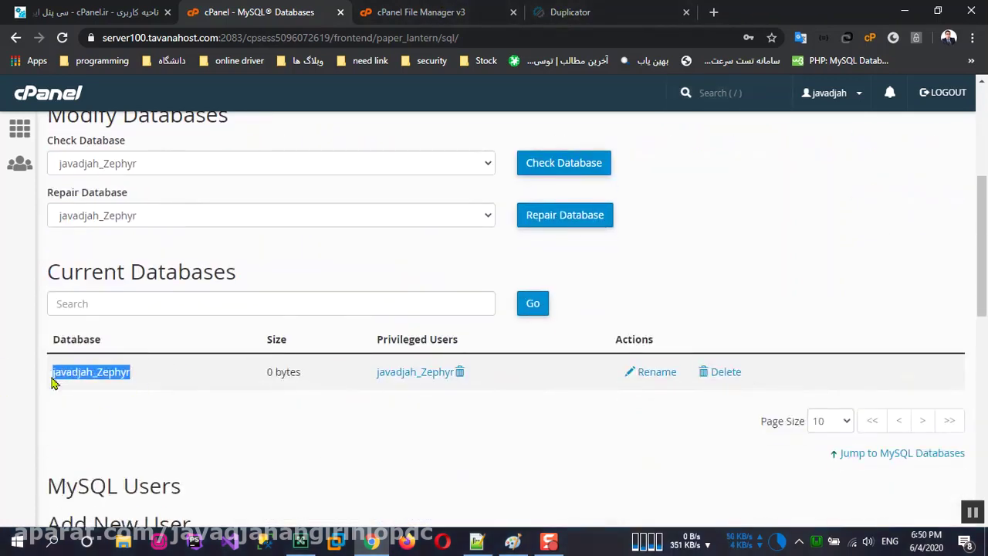
{"action": "right_click", "coordinate": [67, 379]}
{"action": "left_click", "coordinate": [100, 390]}
{"action": "left_click", "coordinate": [556, 11]}
{"action": "left_click", "coordinate": [349, 303]}
{"action": "type", "text": "localhost"}
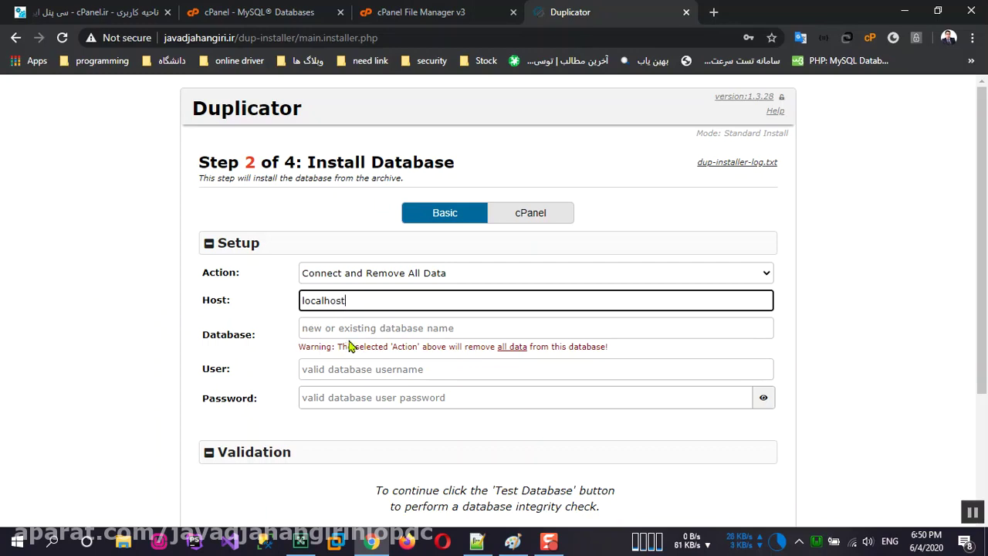
Step: Paste javadjah_Zephyr into Duplicator's Database field, and copy it from cPanel into the User field
{"action": "left_click", "coordinate": [358, 330]}
{"action": "key", "text": "ctrl+v"}
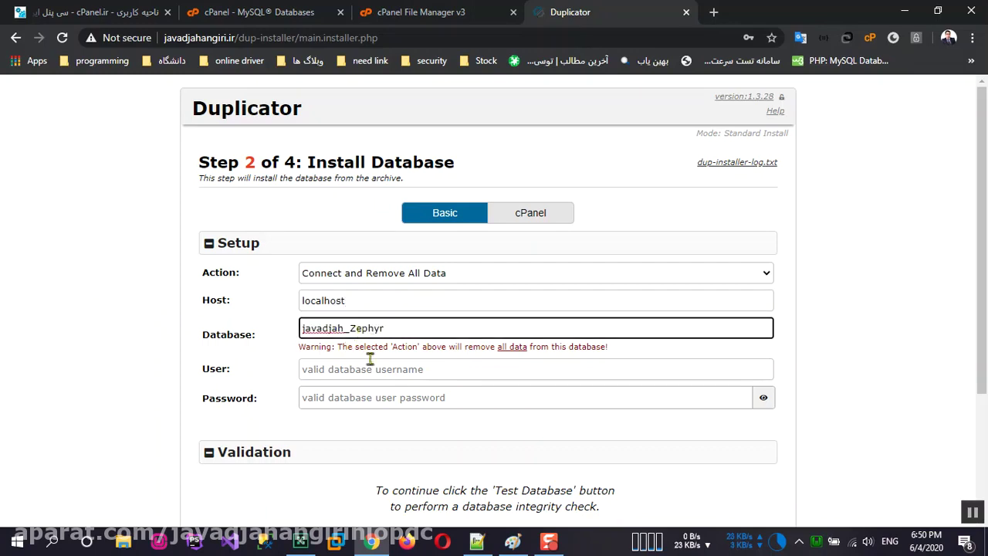
{"action": "left_click", "coordinate": [373, 369]}
{"action": "left_click", "coordinate": [421, 11]}
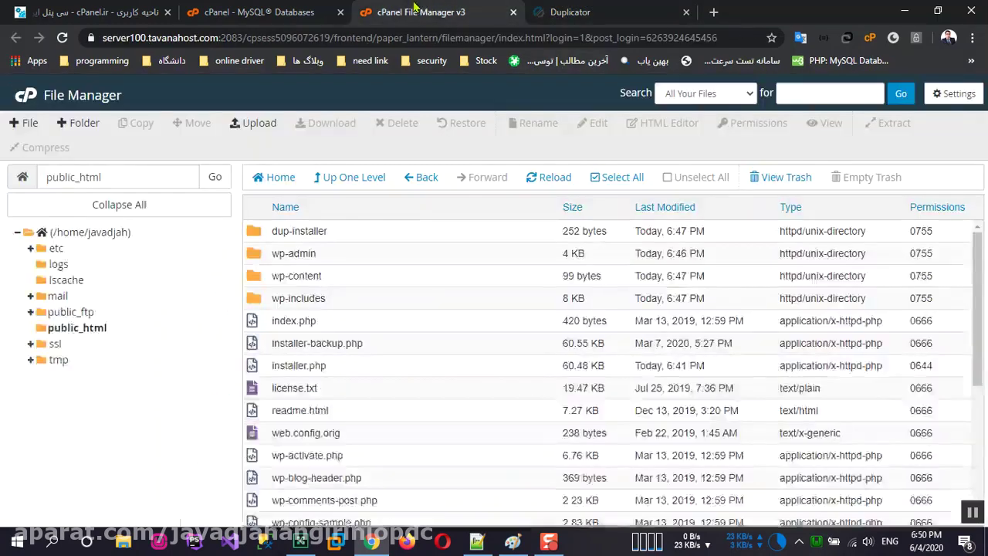
{"action": "left_click", "coordinate": [258, 12]}
{"action": "scroll", "coordinate": [324, 289], "scroll_direction": "down", "scroll_amount": 8}
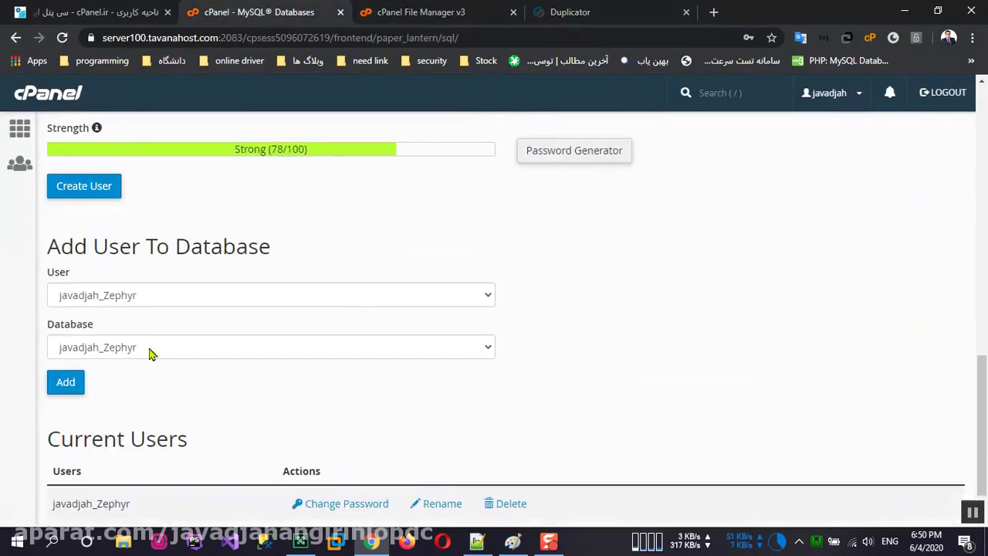
{"action": "scroll", "coordinate": [141, 389], "scroll_direction": "down", "scroll_amount": 1}
{"action": "double_click", "coordinate": [118, 443]}
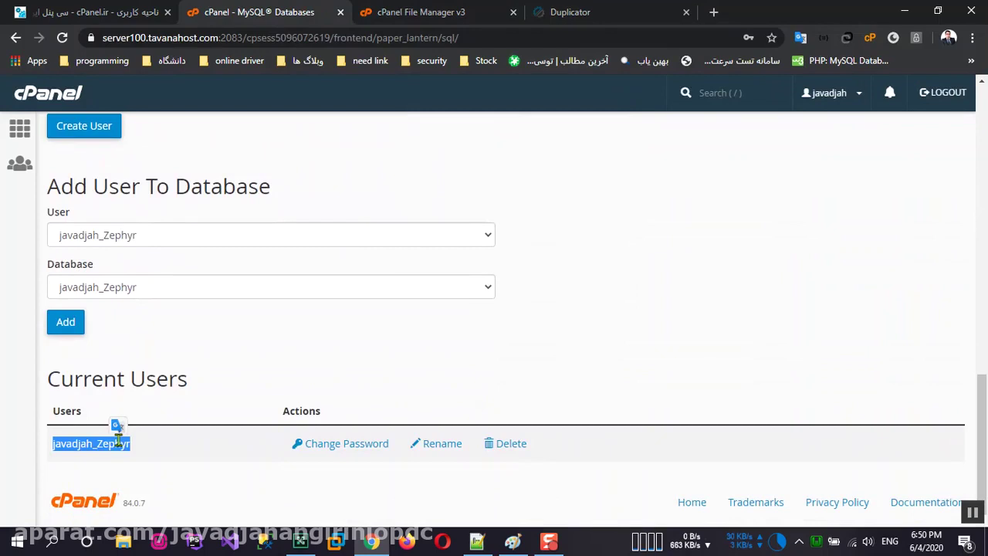
{"action": "key", "text": "ctrl+4"}
{"action": "key", "text": "ctrl+v"}
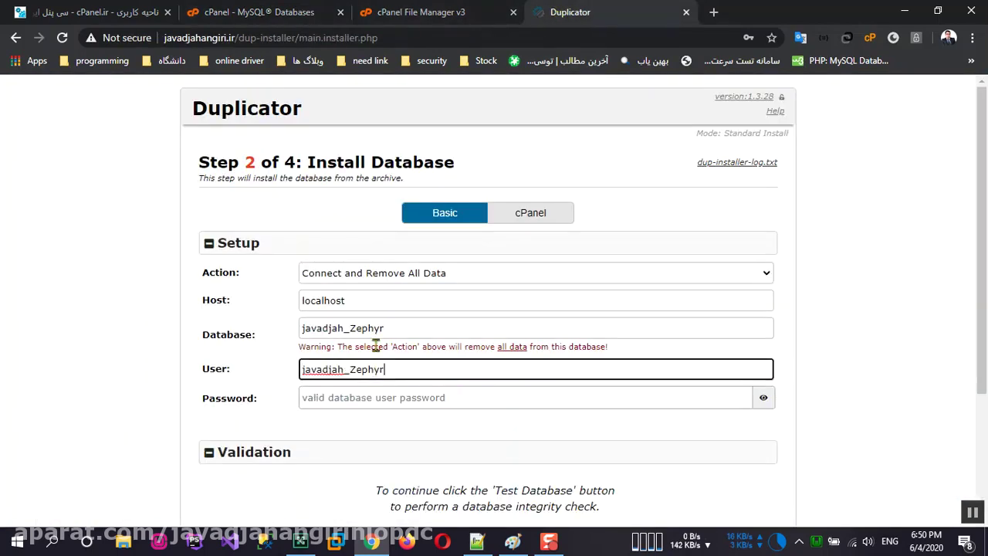
Step: Copy the database password from Notepad++ and paste it into Duplicator's Password field
{"action": "left_click", "coordinate": [380, 399]}
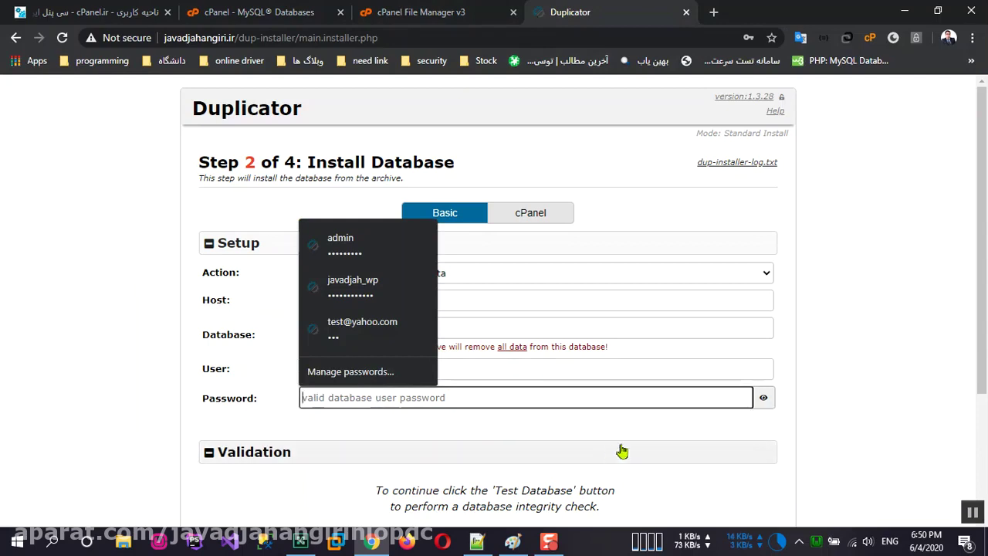
{"action": "left_click", "coordinate": [714, 444]}
{"action": "left_click", "coordinate": [416, 397]}
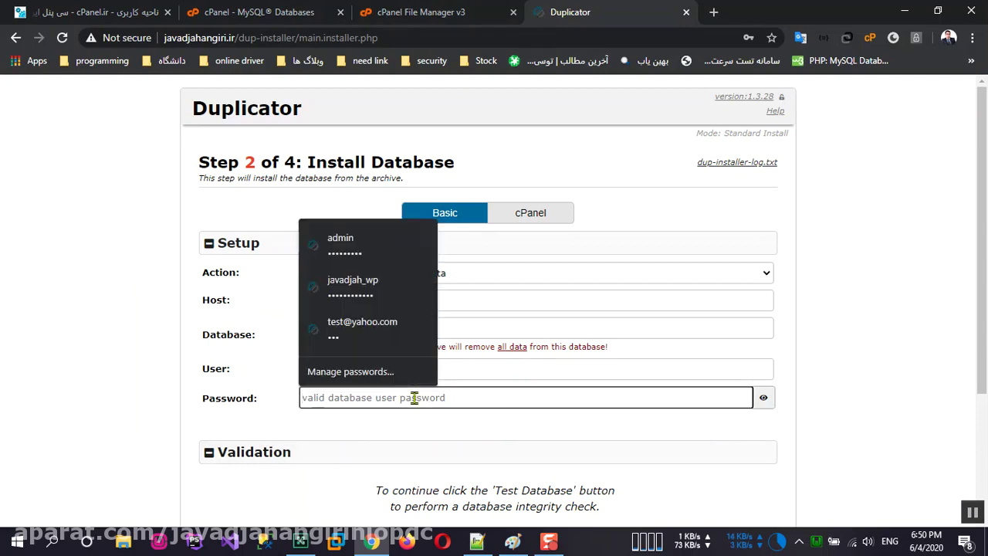
{"action": "left_click", "coordinate": [478, 541]}
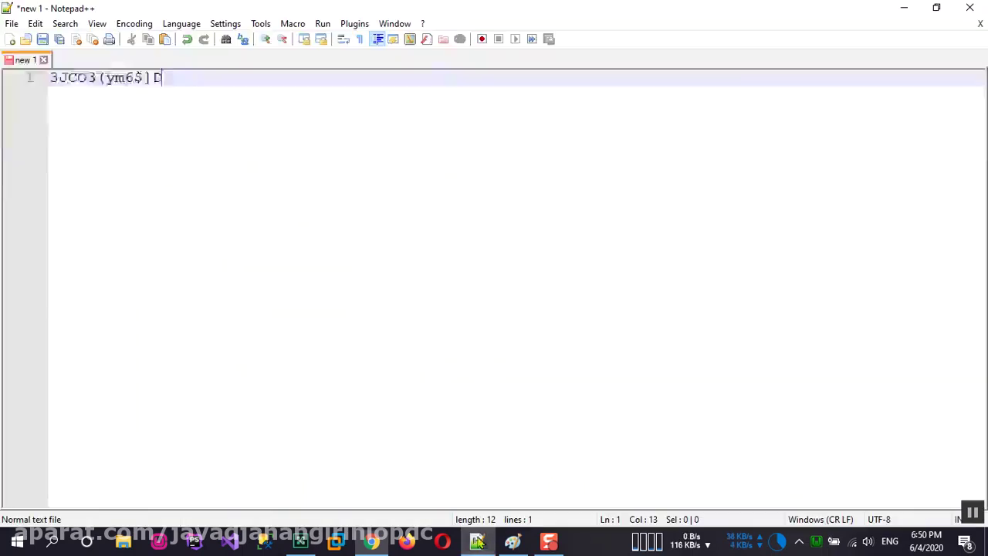
{"action": "left_click_drag", "start_coordinate": [50, 77], "coordinate": [164, 79]}
{"action": "right_click", "coordinate": [103, 81]}
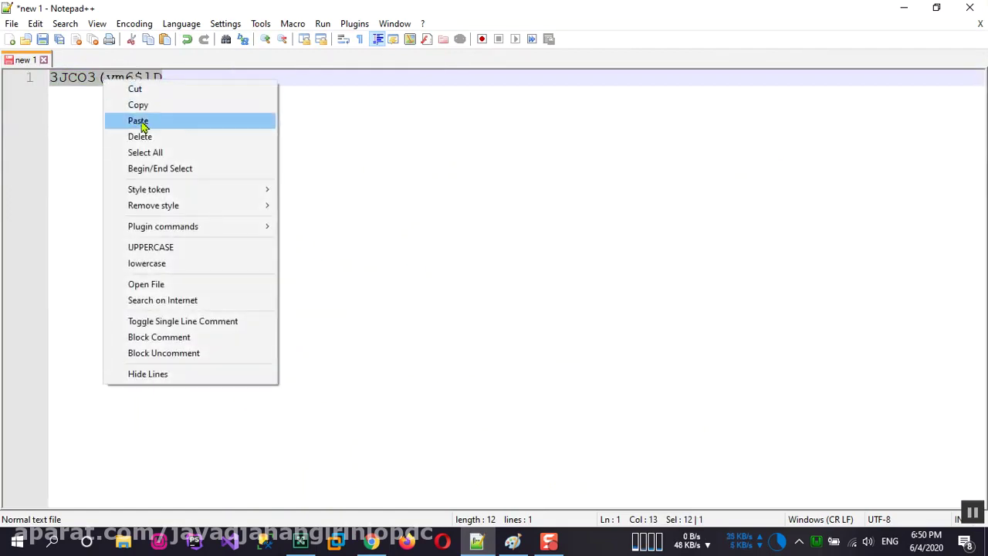
{"action": "left_click", "coordinate": [139, 105]}
{"action": "left_click", "coordinate": [371, 540]}
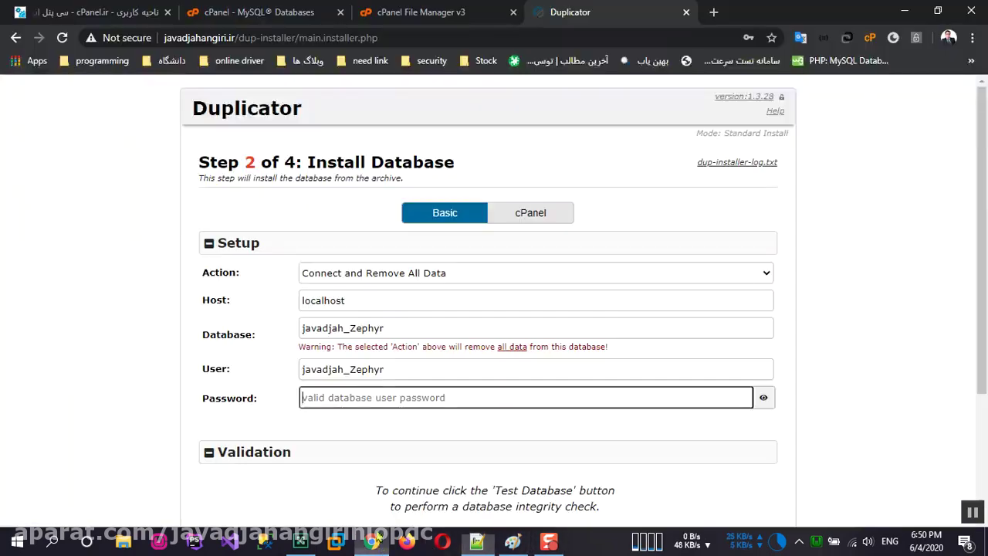
{"action": "left_click", "coordinate": [368, 397]}
{"action": "key", "text": "ctrl+v"}
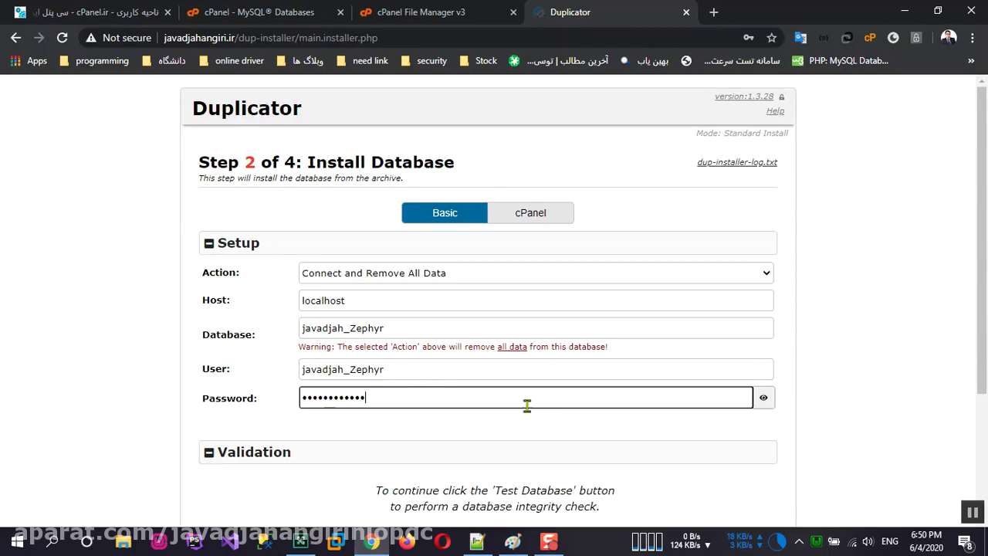
{"action": "scroll", "coordinate": [538, 419], "scroll_direction": "down", "scroll_amount": 2}
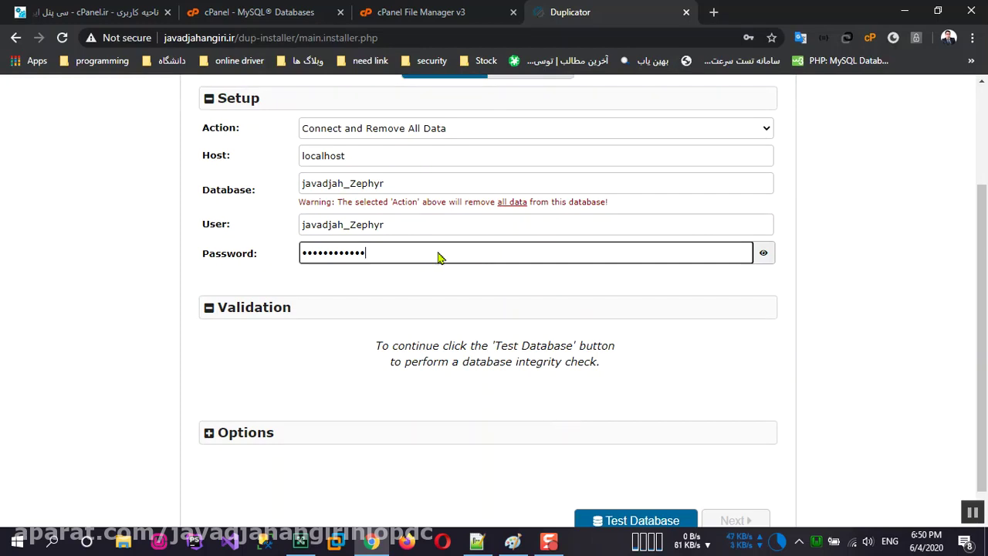
Step: Open securitycoding.ir in a new browser tab
{"action": "left_click_drag", "start_coordinate": [235, 37], "coordinate": [156, 38]}
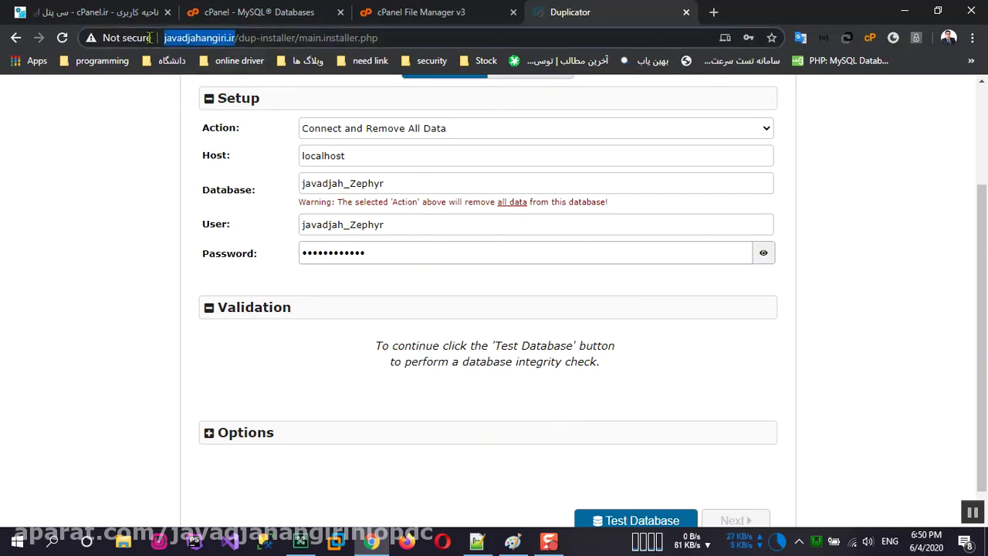
{"action": "left_click", "coordinate": [713, 11]}
{"action": "type", "text": "sec"}
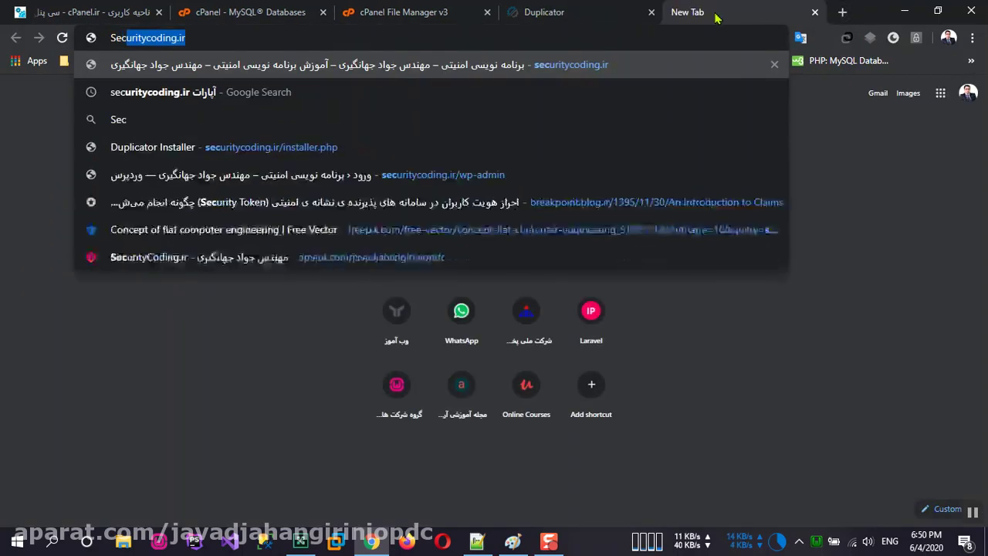
{"action": "key", "text": "Return"}
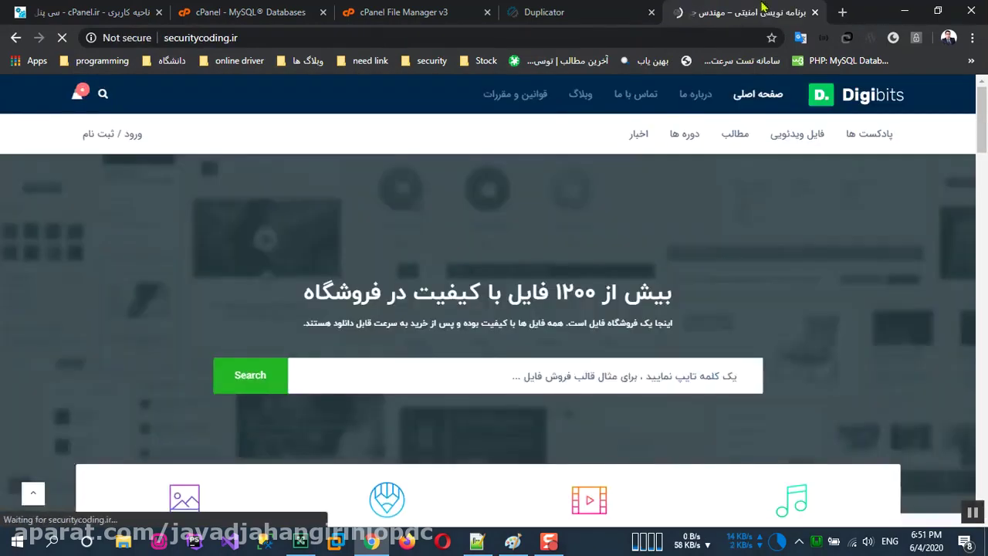
Step: Load aparat.com My Videos in a new tab, switch to playlists, and start another blank tab
{"action": "left_click", "coordinate": [842, 13]}
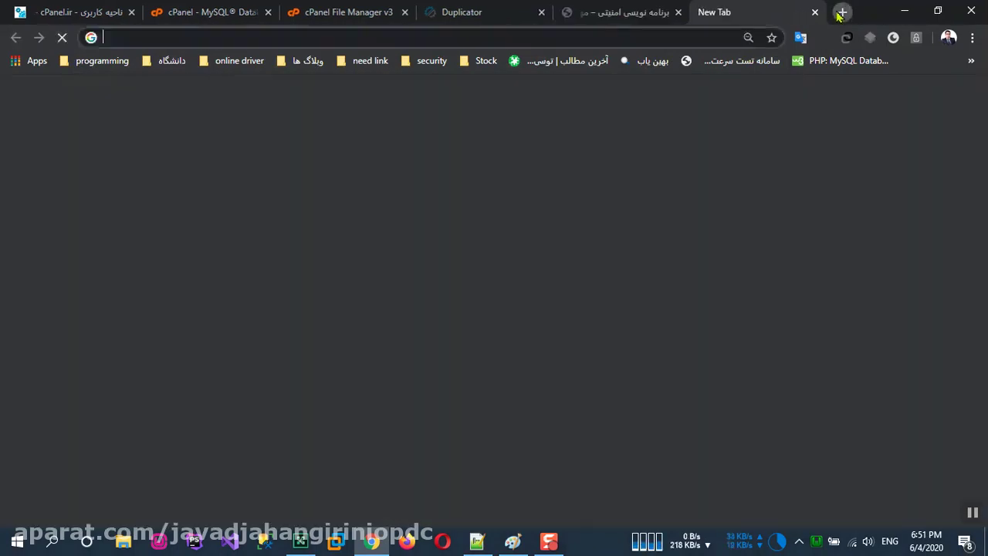
{"action": "type", "text": "apa"}
{"action": "key", "text": "Return"}
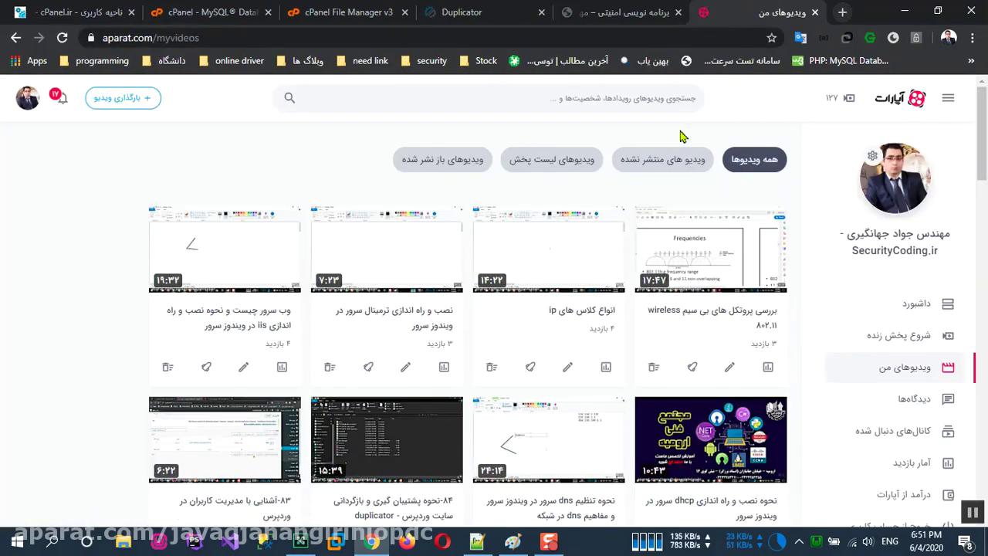
{"action": "left_click", "coordinate": [552, 159]}
{"action": "scroll", "coordinate": [429, 400], "scroll_direction": "down", "scroll_amount": 3}
{"action": "scroll", "coordinate": [309, 311], "scroll_direction": "up", "scroll_amount": 3}
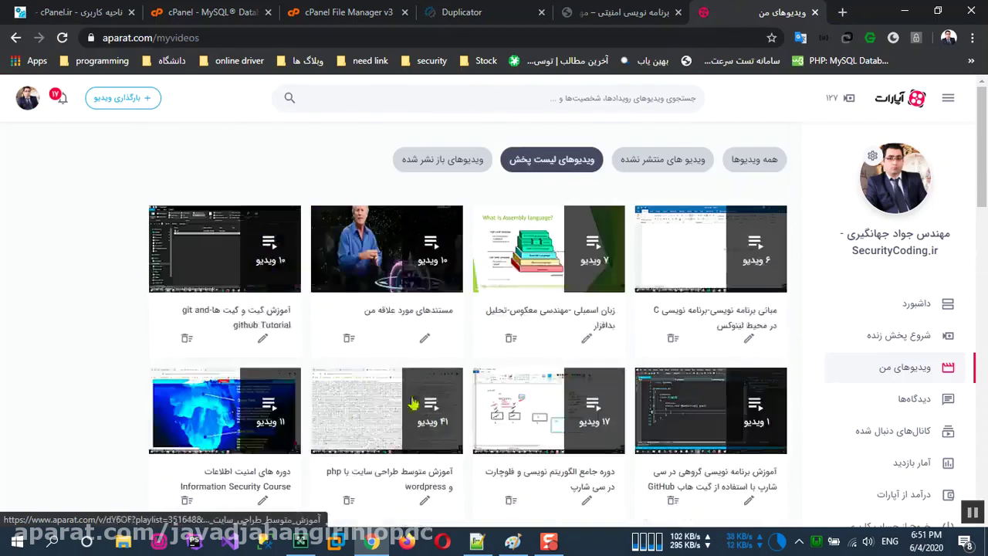
{"action": "scroll", "coordinate": [419, 296], "scroll_direction": "down", "scroll_amount": 8}
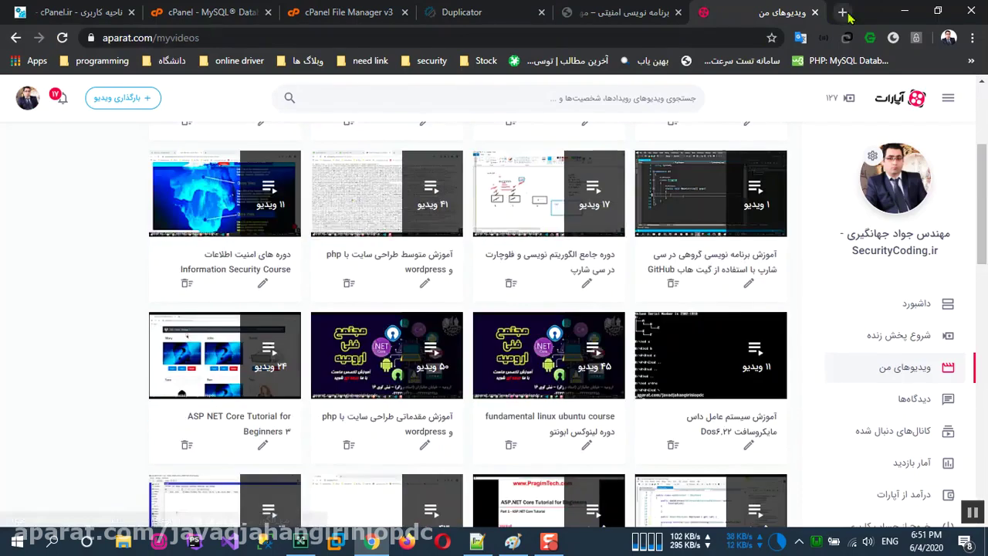
{"action": "left_click", "coordinate": [843, 12]}
{"action": "left_click", "coordinate": [276, 33]}
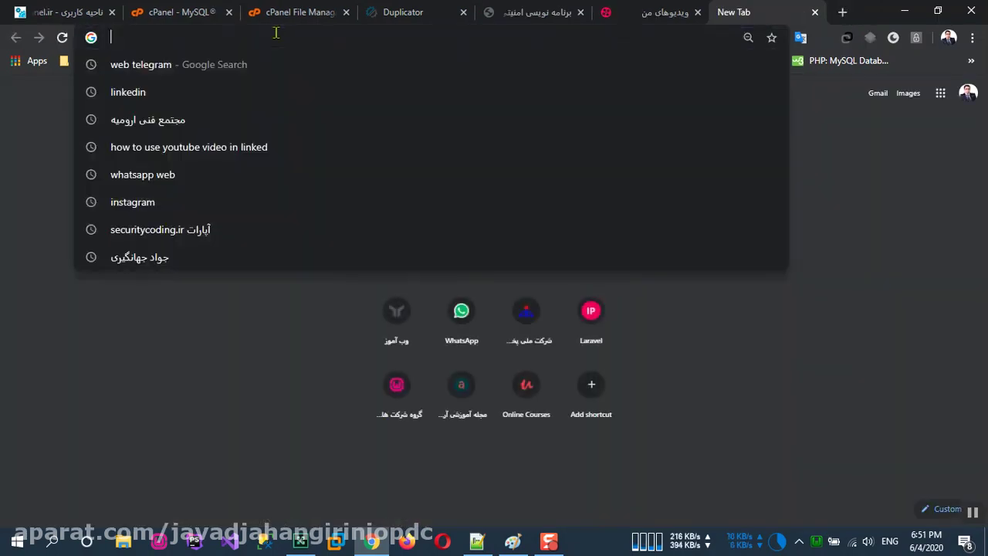
Step: Drop the youtube.com address and load the Google homepage in the new tab instead
{"action": "type", "text": "yo"}
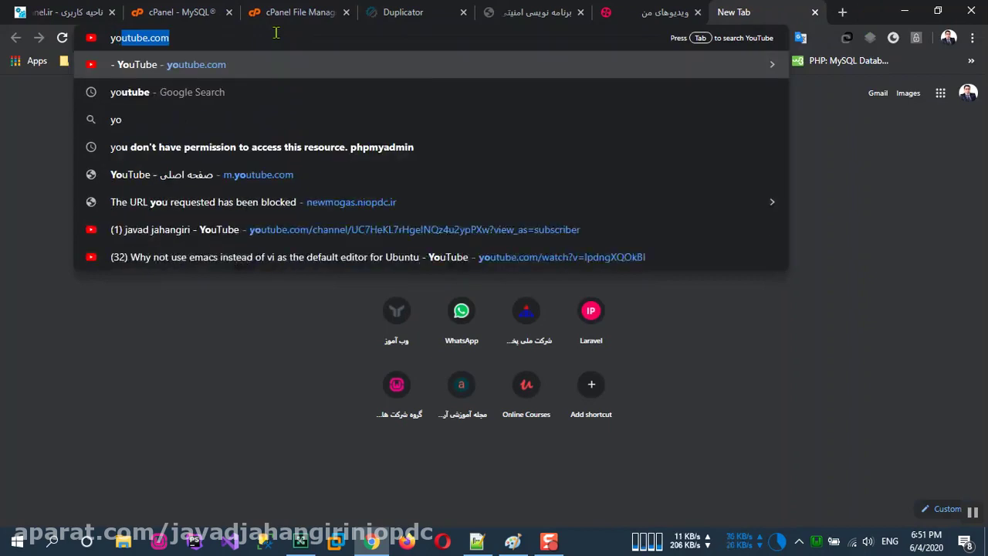
{"action": "key", "text": "Right"}
{"action": "type", "text": "/"}
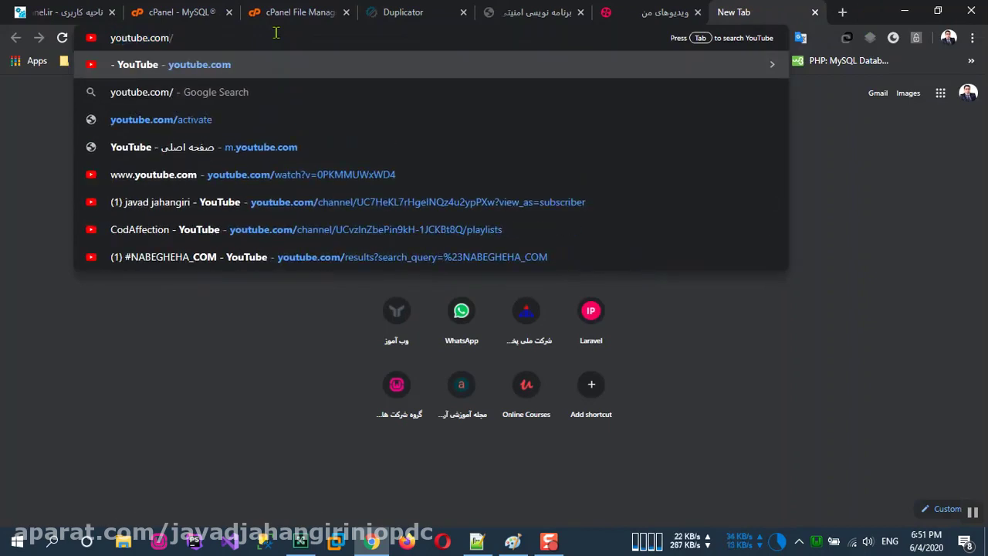
{"action": "key", "text": "BackSpace"}
{"action": "key", "text": "BackSpace"}
{"action": "key", "text": "BackSpace"}
{"action": "key", "text": "BackSpace"}
{"action": "key", "text": "BackSpace"}
{"action": "key", "text": "BackSpace"}
{"action": "key", "text": "BackSpace"}
{"action": "key", "text": "BackSpace"}
{"action": "key", "text": "BackSpace"}
{"action": "key", "text": "BackSpace"}
{"action": "key", "text": "BackSpace"}
{"action": "key", "text": "BackSpace"}
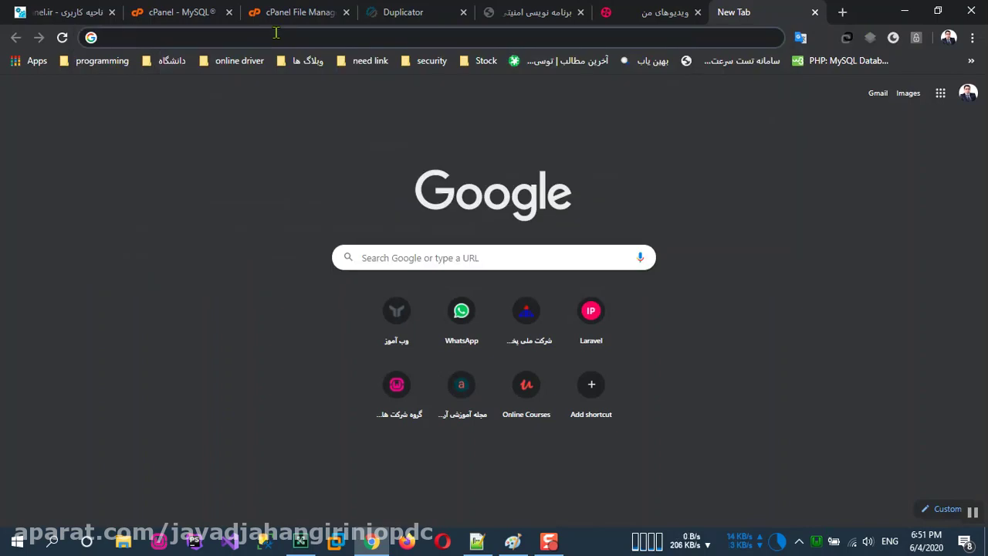
{"action": "type", "text": "secui"}
{"action": "key", "text": "BackSpace"}
{"action": "key", "text": "BackSpace"}
{"action": "key", "text": "BackSpace"}
{"action": "key", "text": "BackSpace"}
{"action": "key", "text": "BackSpace"}
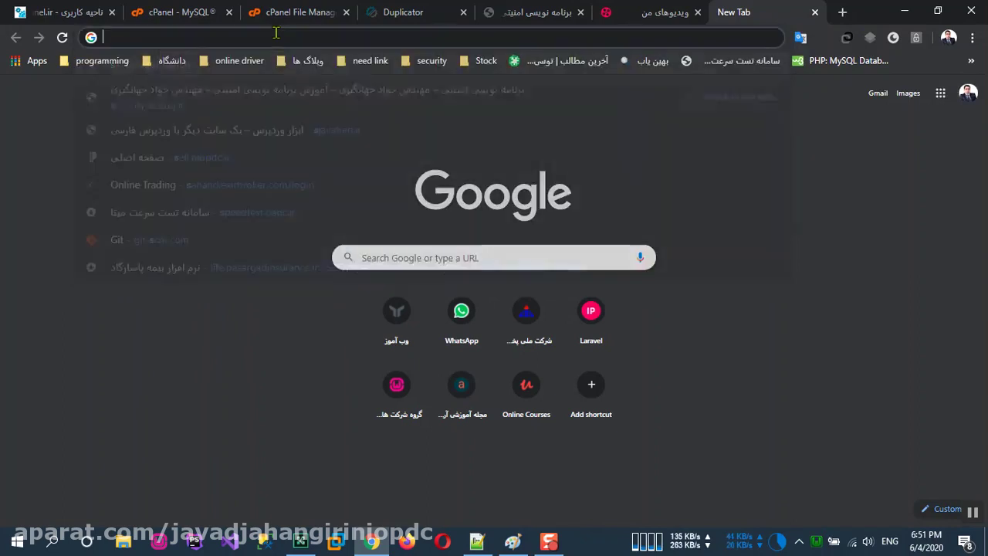
{"action": "type", "text": "google.com"}
{"action": "key", "text": "Return"}
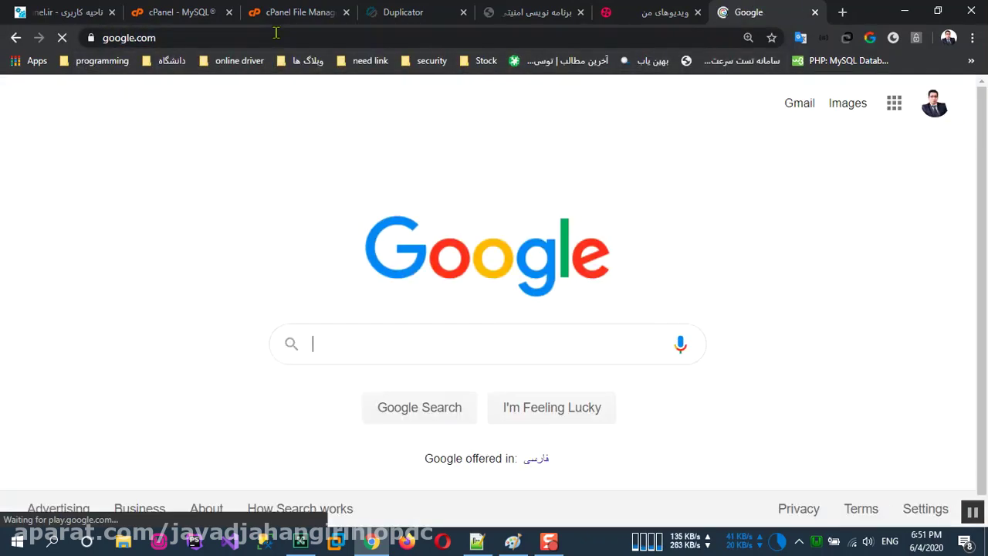
Step: Search Google for securitycoding.ir, skim the results, then switch to the securitycoding.ir site tab
{"action": "type", "text": "securitycoding.ir"}
{"action": "key", "text": "Return"}
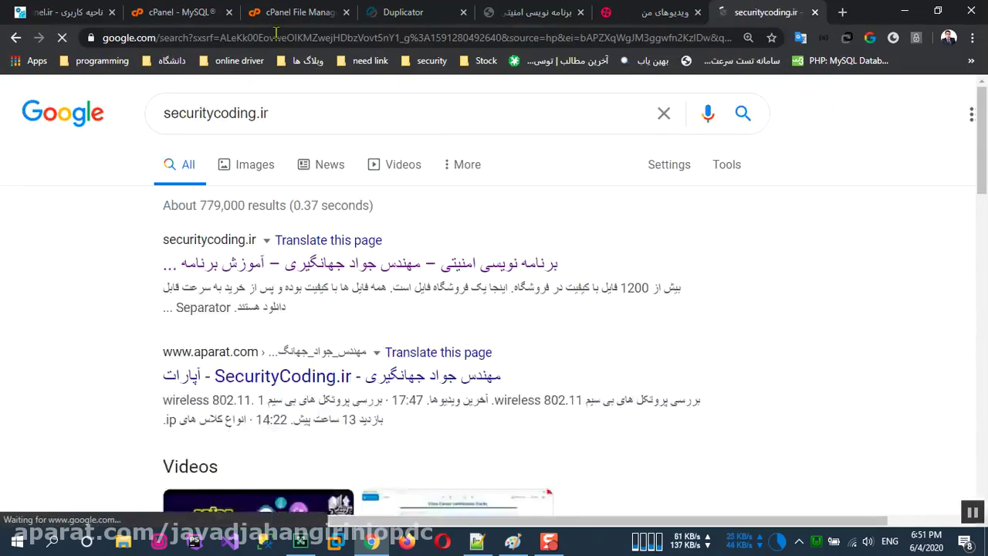
{"action": "scroll", "coordinate": [255, 324], "scroll_direction": "down", "scroll_amount": 1}
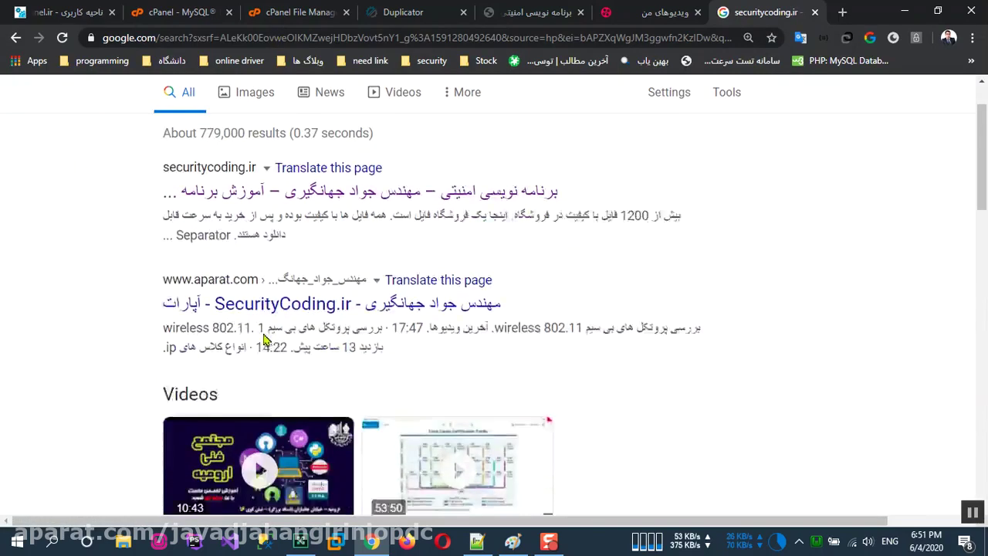
{"action": "scroll", "coordinate": [263, 340], "scroll_direction": "down", "scroll_amount": 3}
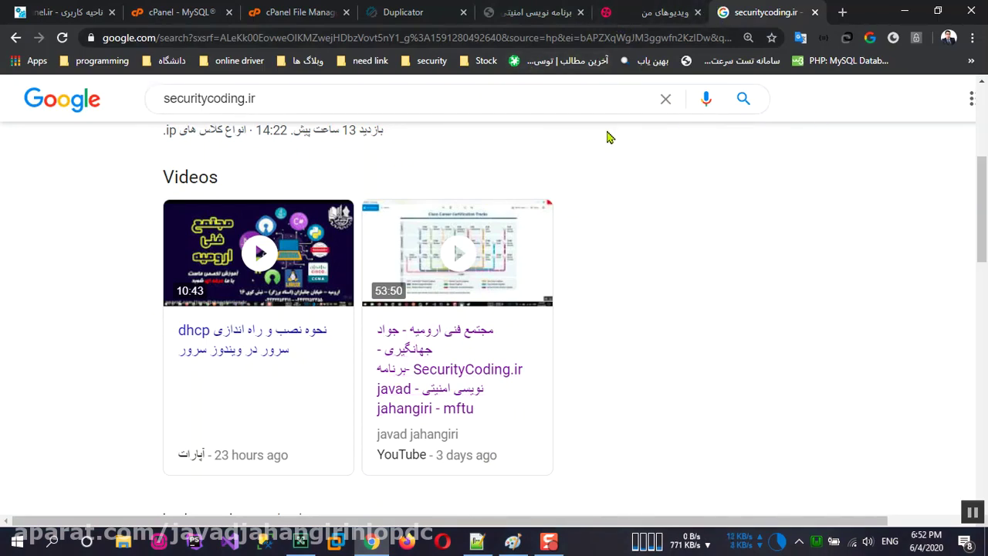
{"action": "left_click", "coordinate": [549, 14]}
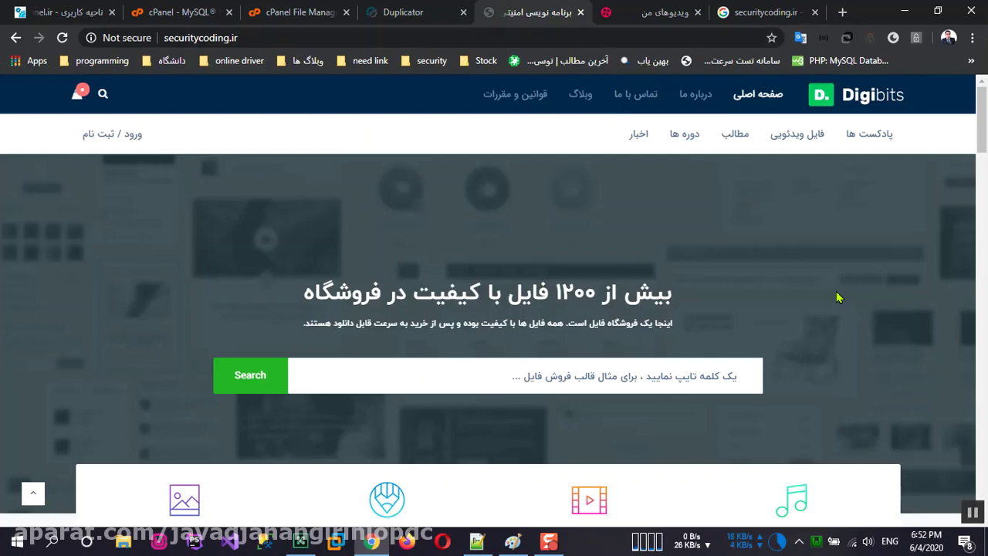
Step: Return to the Duplicator installer and run the Test Database connection check
{"action": "left_click", "coordinate": [151, 19]}
{"action": "left_click", "coordinate": [94, 14]}
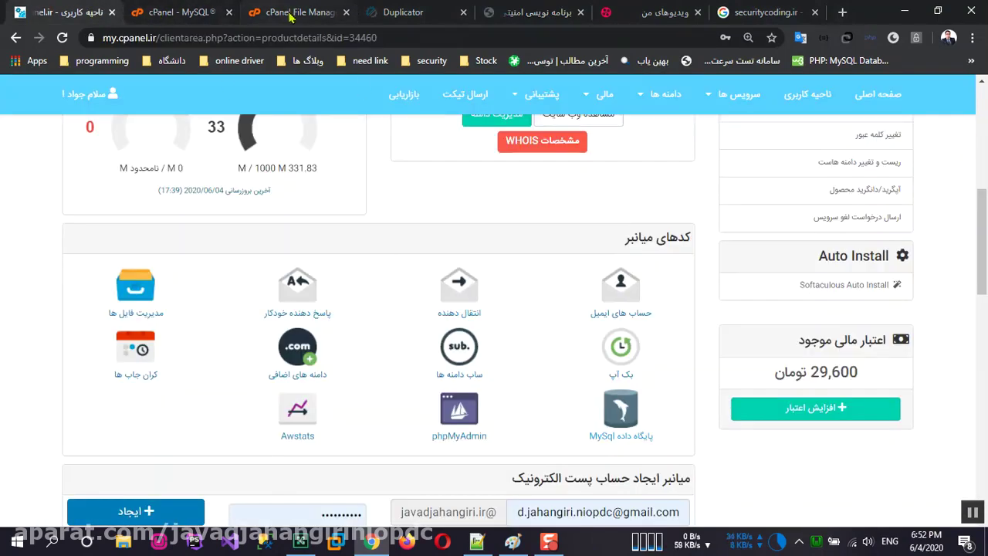
{"action": "left_click", "coordinate": [292, 16]}
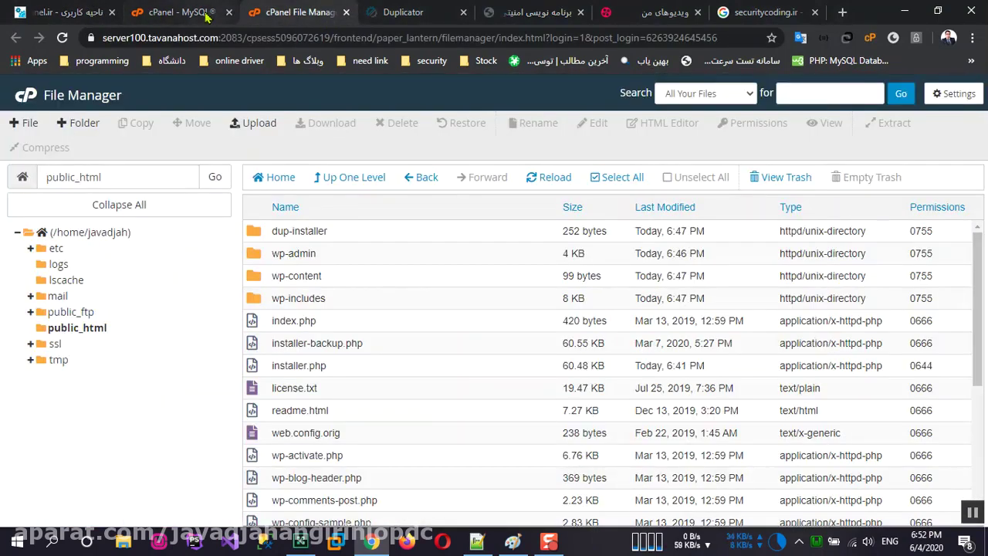
{"action": "left_click", "coordinate": [415, 13]}
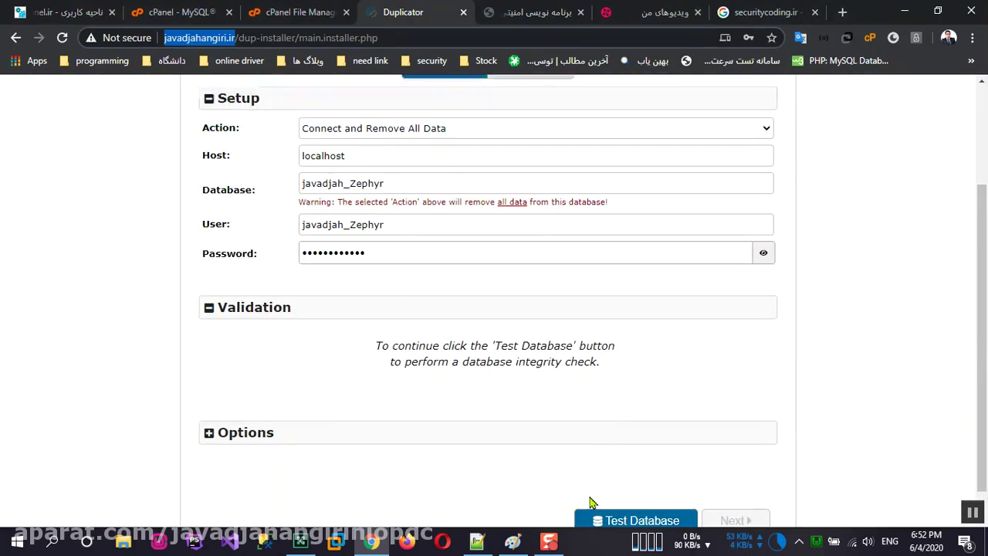
{"action": "scroll", "coordinate": [592, 503], "scroll_direction": "down", "scroll_amount": 1}
{"action": "left_click", "coordinate": [617, 488]}
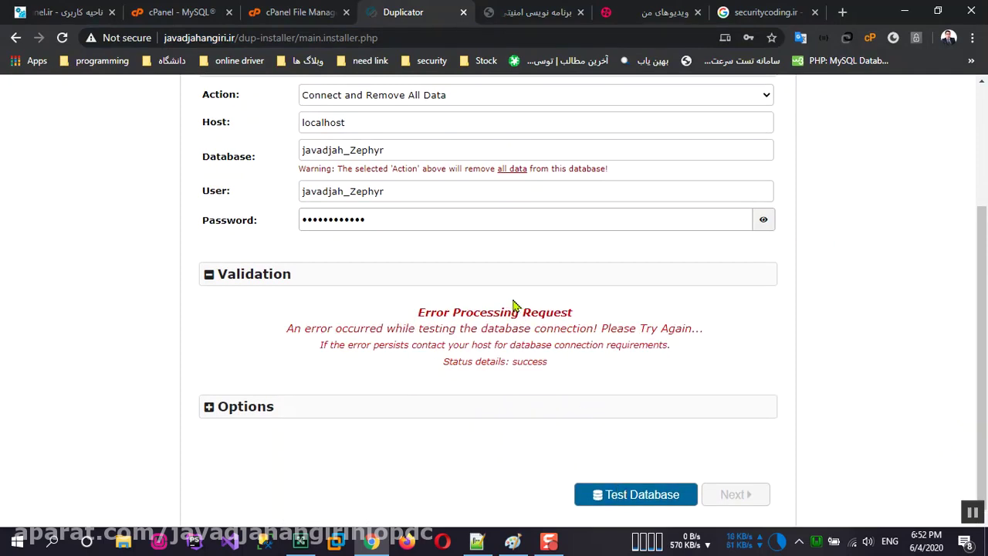
Step: Recopy the password from Notepad++, replace the Password value, and rerun the database test
{"action": "left_click", "coordinate": [477, 541]}
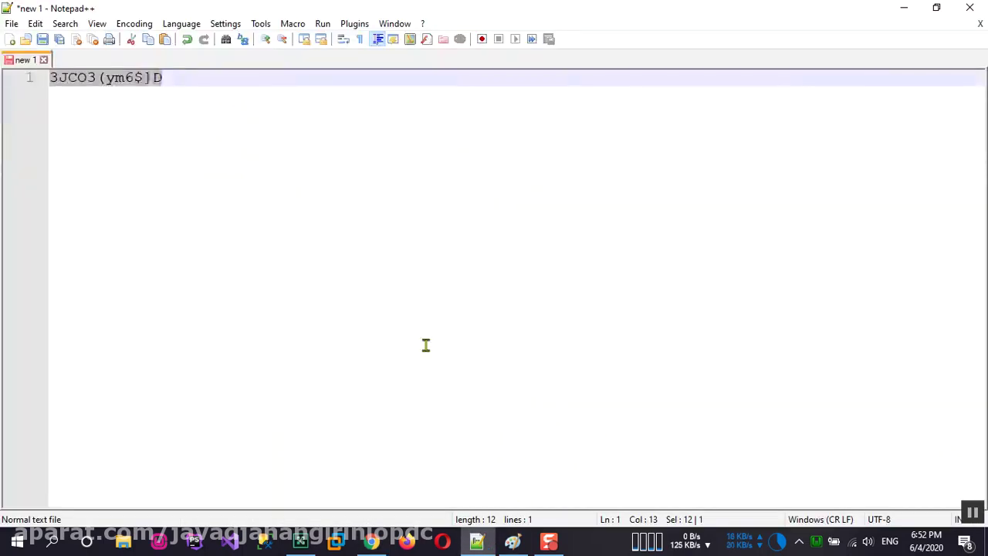
{"action": "right_click", "coordinate": [144, 78]}
{"action": "left_click", "coordinate": [179, 98]}
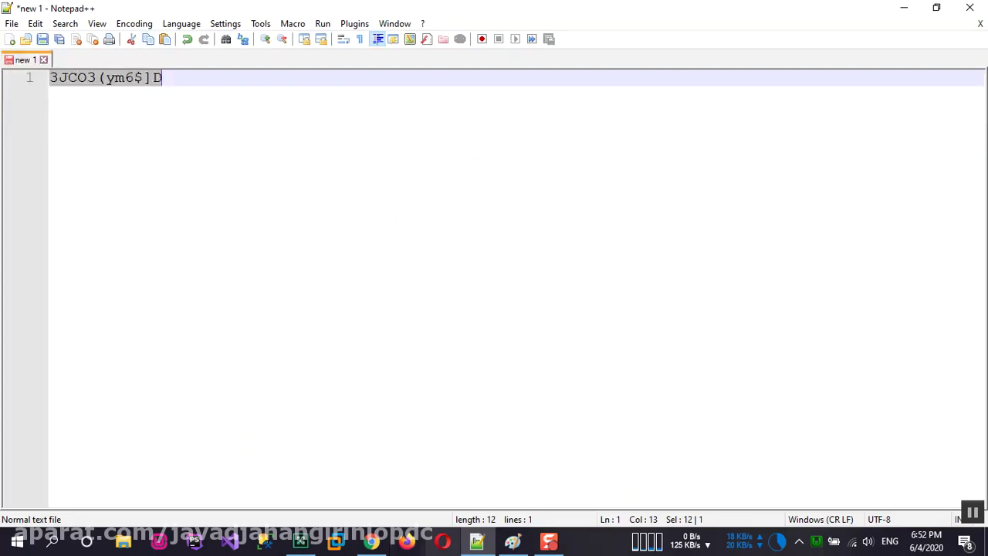
{"action": "left_click", "coordinate": [371, 540]}
{"action": "left_click", "coordinate": [397, 218]}
{"action": "double_click", "coordinate": [397, 218]}
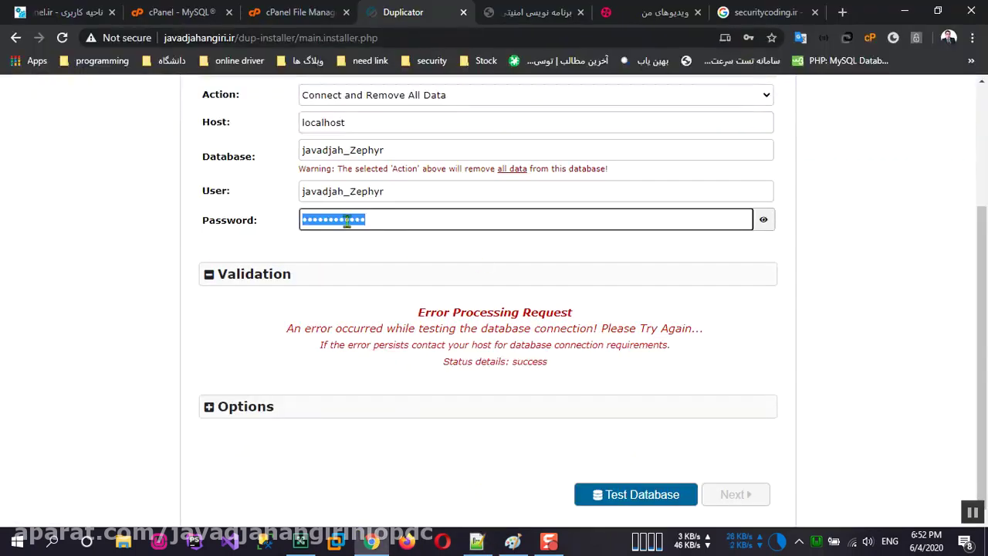
{"action": "right_click", "coordinate": [346, 220]}
{"action": "left_click", "coordinate": [406, 332]}
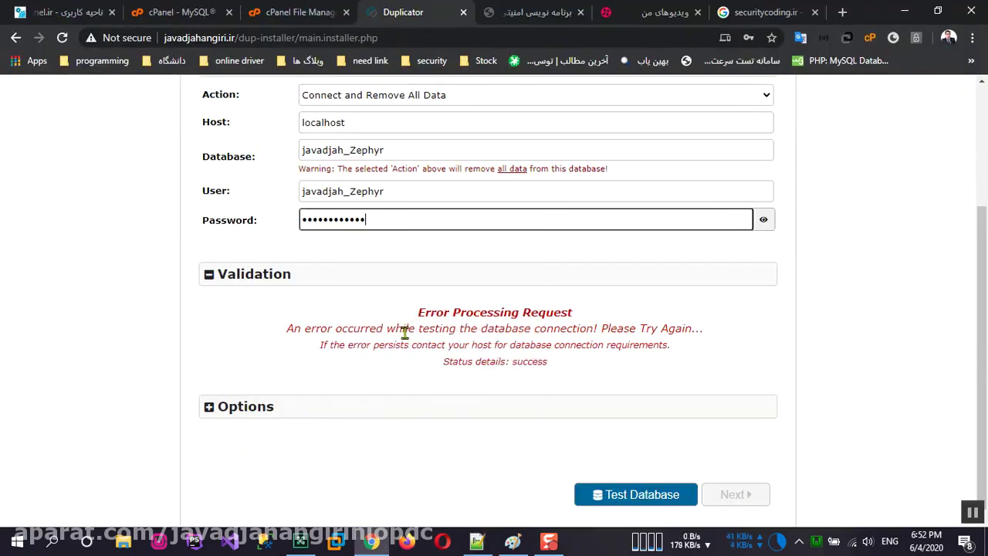
{"action": "left_click", "coordinate": [633, 502]}
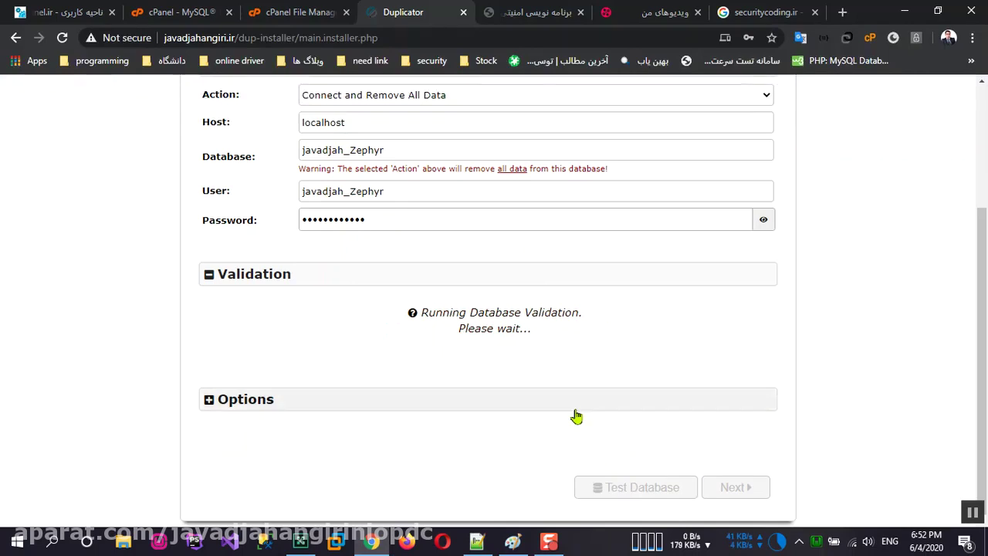
{"action": "scroll", "coordinate": [576, 415], "scroll_direction": "up", "scroll_amount": 3}
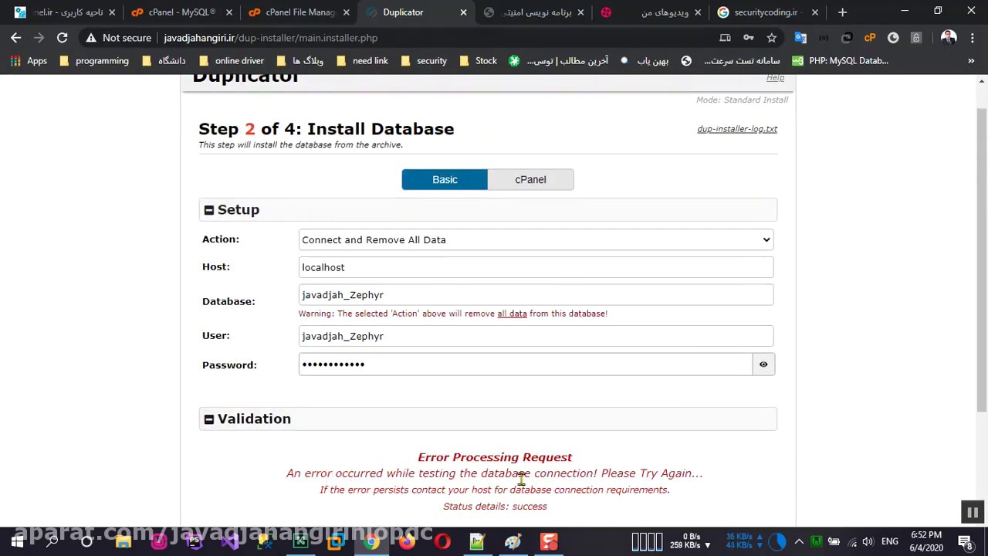
{"action": "left_click", "coordinate": [293, 12]}
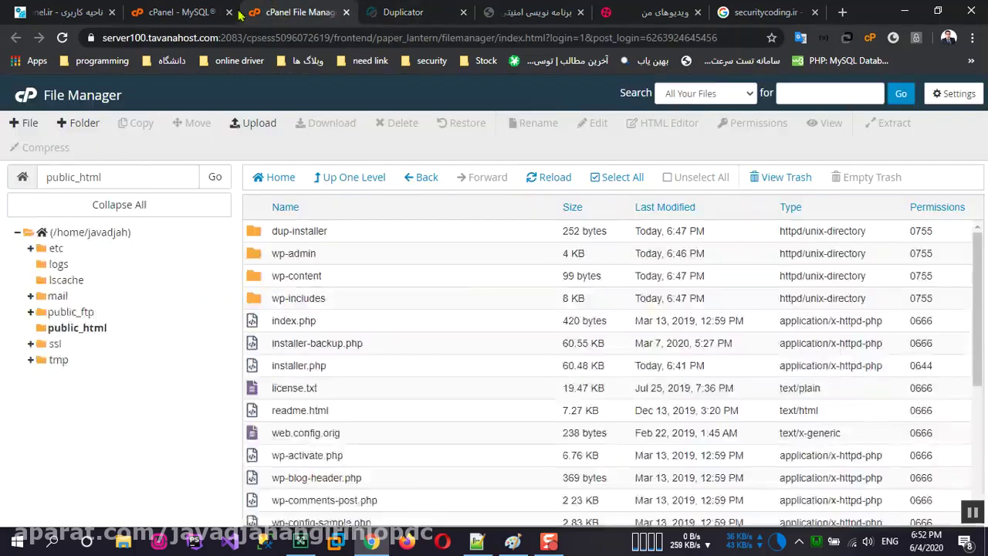
Step: Add user javadjah_Zephyr to the javadjah_Zephyr database with ALL PRIVILEGES and go back to MySQL Databases
{"action": "left_click", "coordinate": [167, 12]}
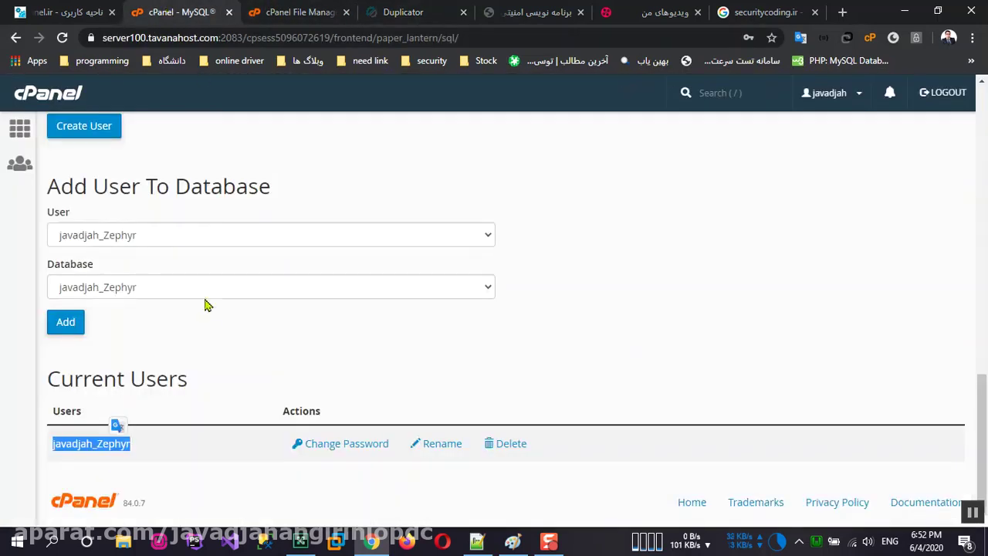
{"action": "left_click", "coordinate": [796, 329]}
{"action": "scroll", "coordinate": [494, 391], "scroll_direction": "up", "scroll_amount": 6}
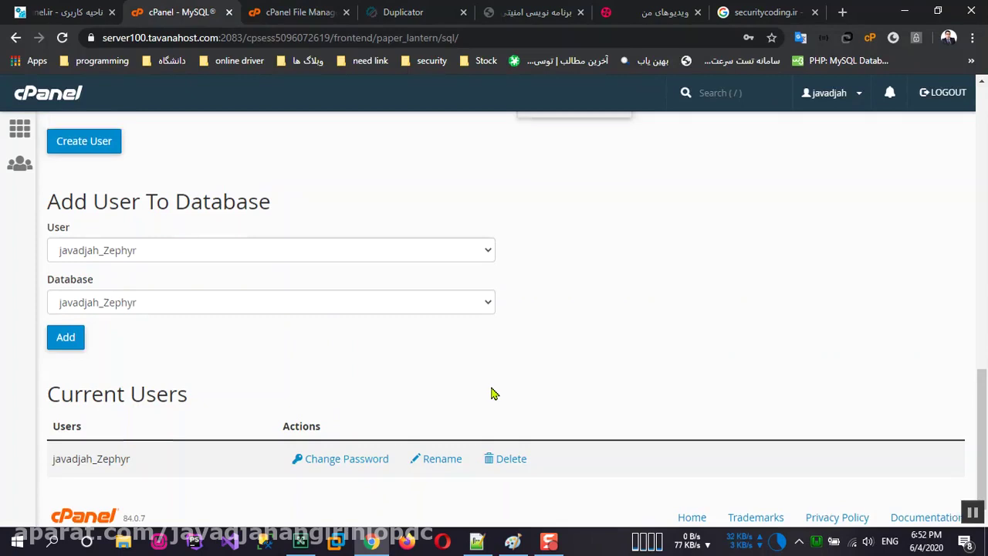
{"action": "scroll", "coordinate": [497, 391], "scroll_direction": "up", "scroll_amount": 3}
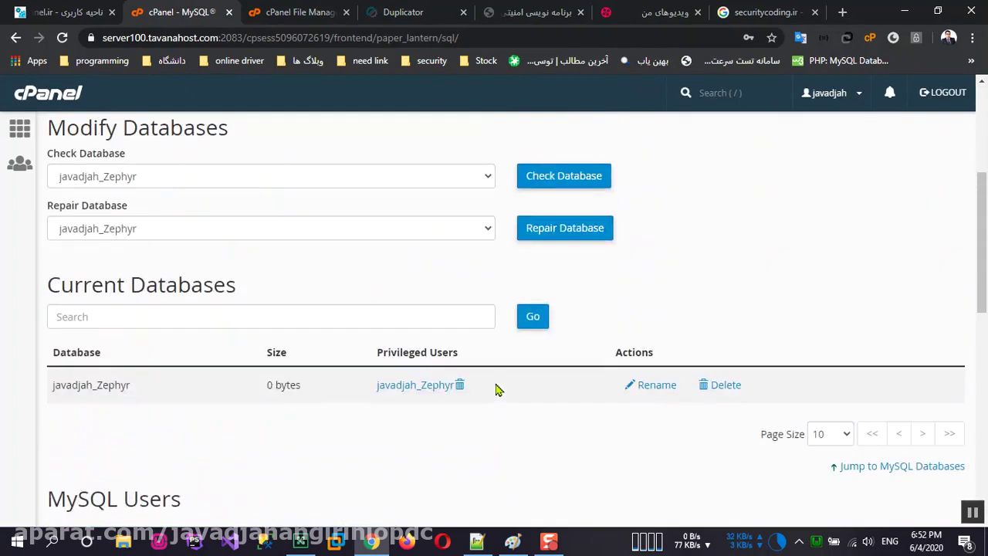
{"action": "scroll", "coordinate": [498, 390], "scroll_direction": "down", "scroll_amount": 9}
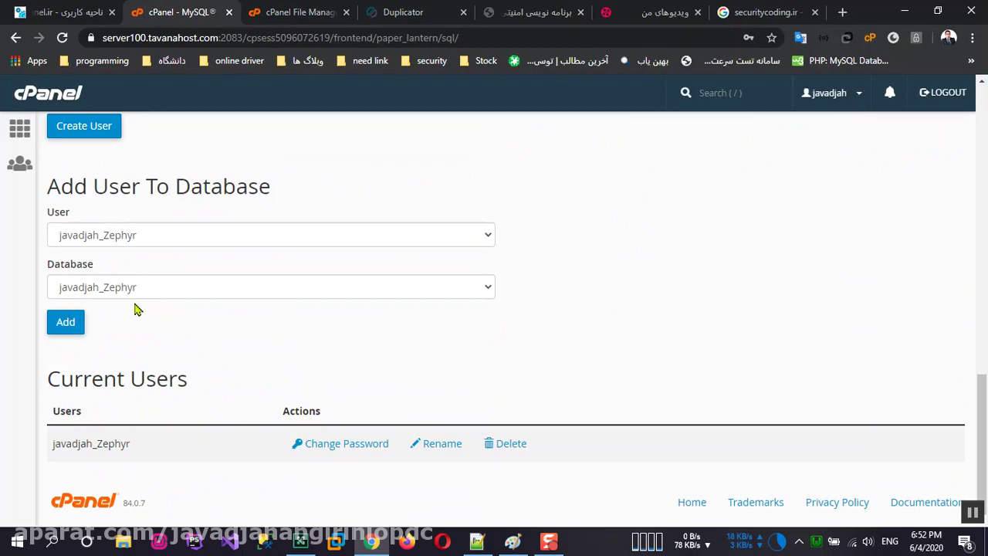
{"action": "scroll", "coordinate": [132, 296], "scroll_direction": "up", "scroll_amount": 4}
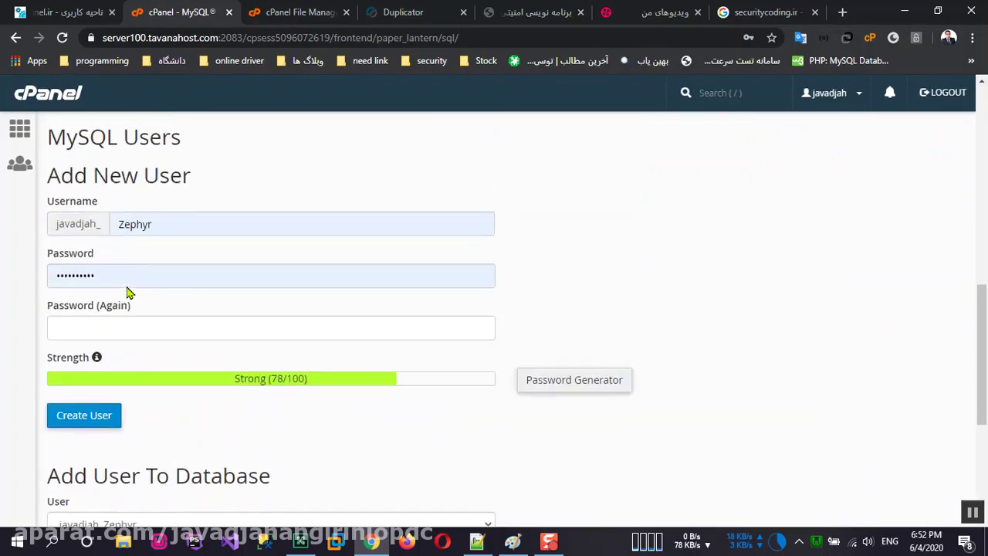
{"action": "scroll", "coordinate": [152, 255], "scroll_direction": "down", "scroll_amount": 4}
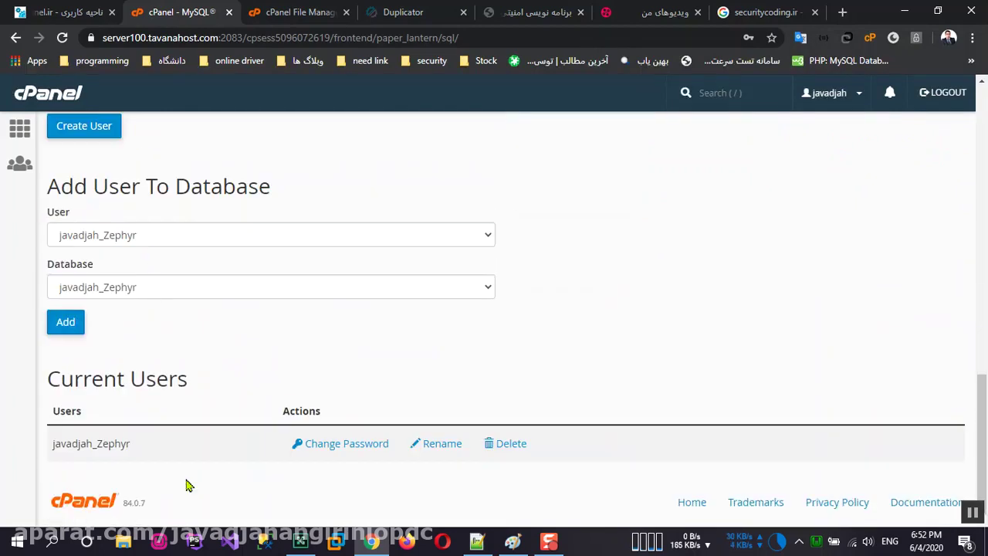
{"action": "left_click", "coordinate": [73, 323]}
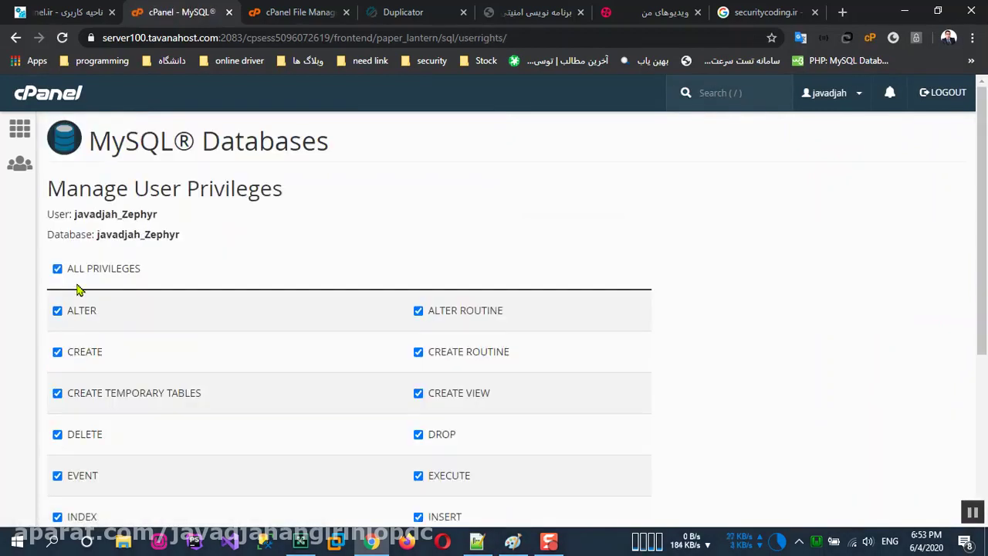
{"action": "scroll", "coordinate": [81, 307], "scroll_direction": "down", "scroll_amount": 4}
{"action": "left_click", "coordinate": [78, 426]}
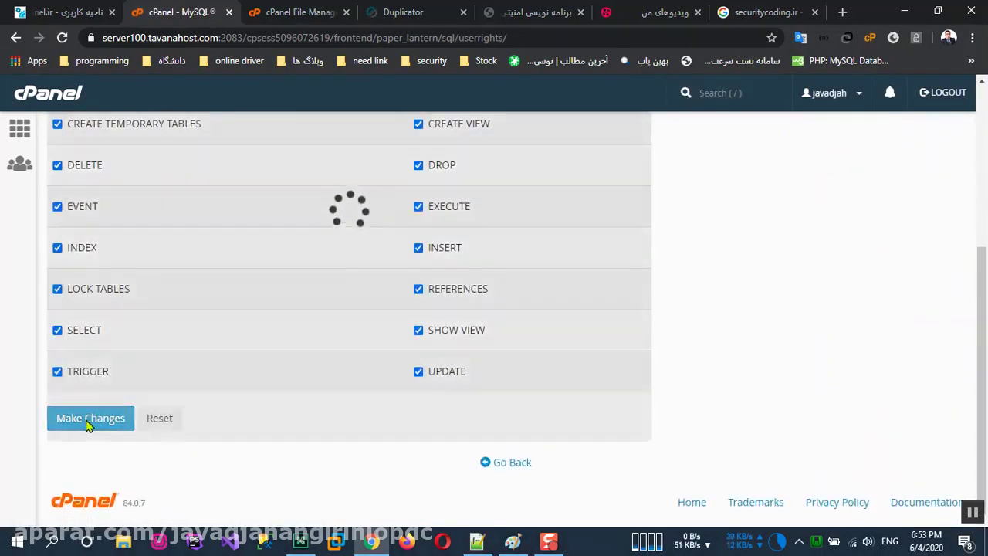
{"action": "left_click", "coordinate": [527, 467]}
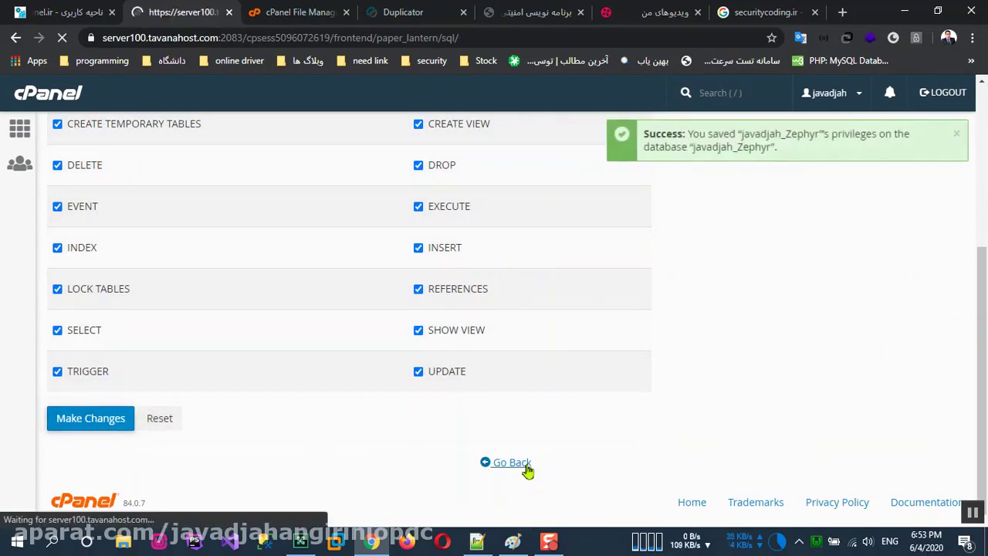
{"action": "scroll", "coordinate": [425, 398], "scroll_direction": "down", "scroll_amount": 4}
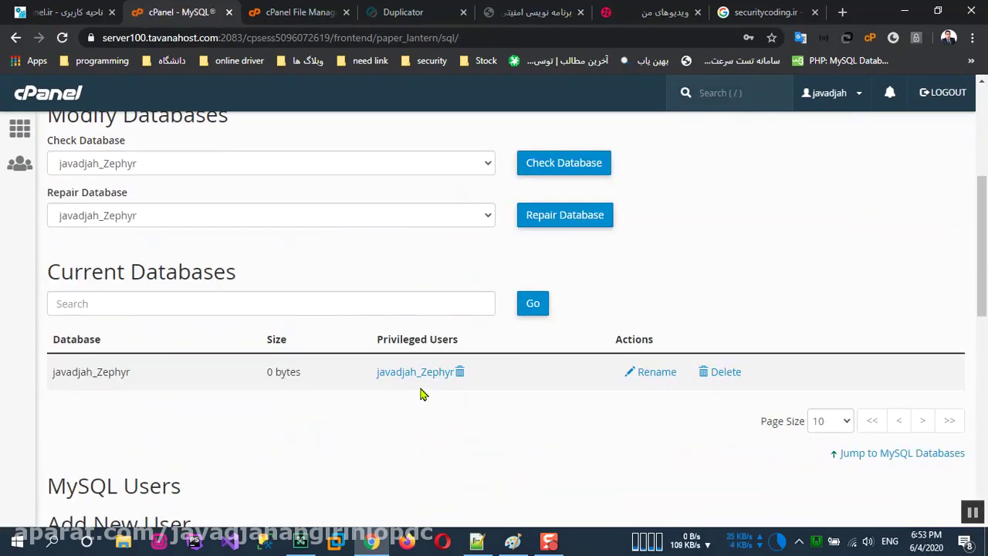
{"action": "scroll", "coordinate": [237, 243], "scroll_direction": "down", "scroll_amount": 4}
{"action": "scroll", "coordinate": [242, 255], "scroll_direction": "up", "scroll_amount": 2}
{"action": "scroll", "coordinate": [368, 269], "scroll_direction": "down", "scroll_amount": 3}
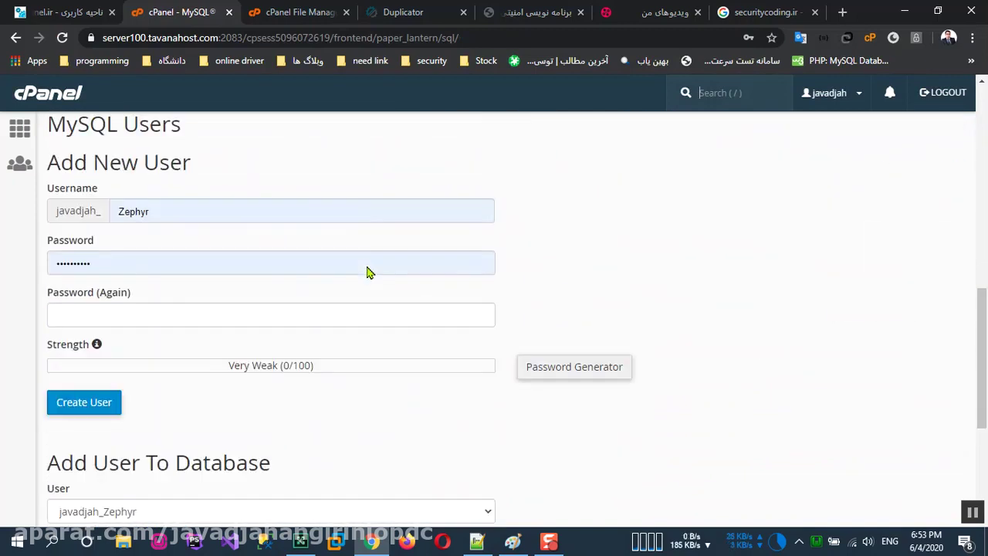
{"action": "scroll", "coordinate": [224, 309], "scroll_direction": "up", "scroll_amount": 3}
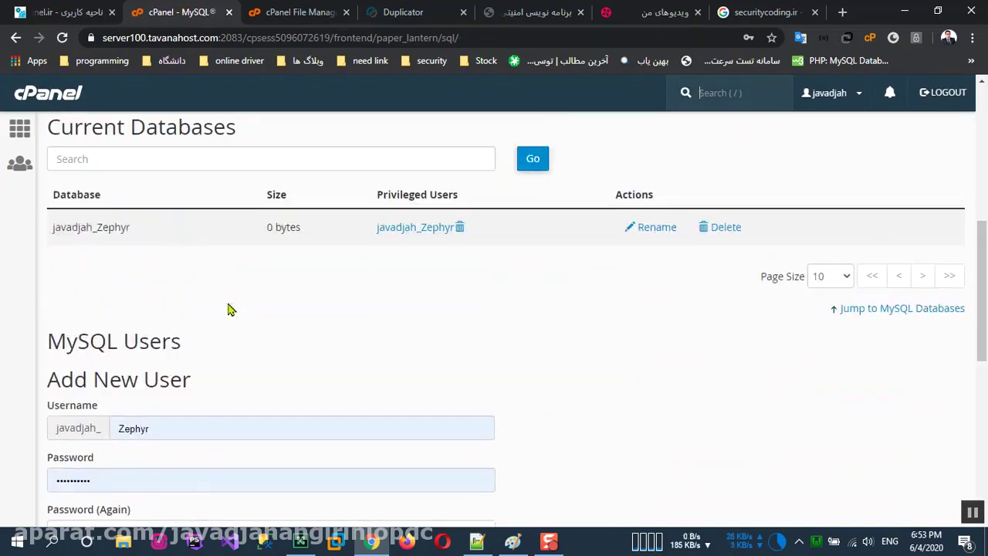
{"action": "scroll", "coordinate": [231, 316], "scroll_direction": "down", "scroll_amount": 7}
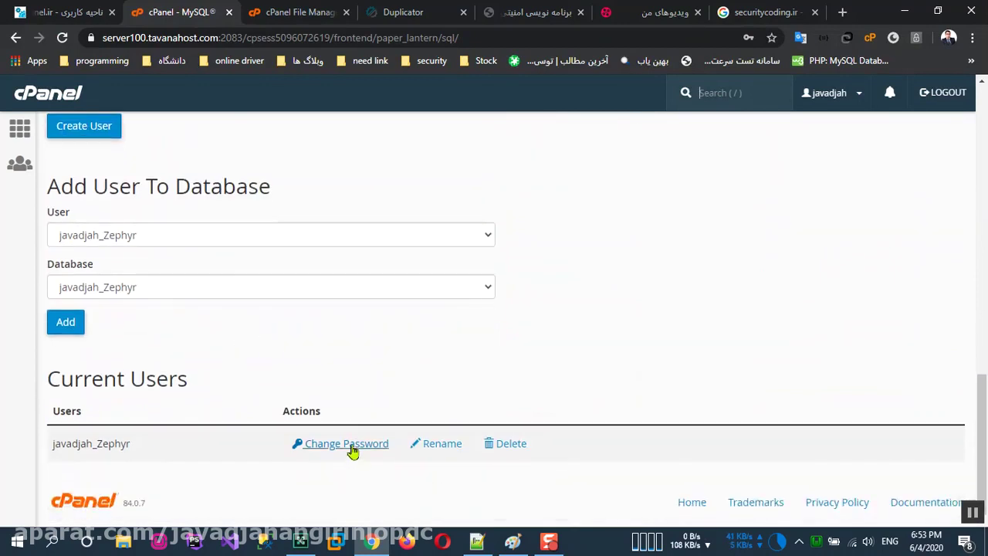
Step: Generate a Very Strong password for javadjah_Zephyr and apply it with Change Password
{"action": "left_click", "coordinate": [352, 447]}
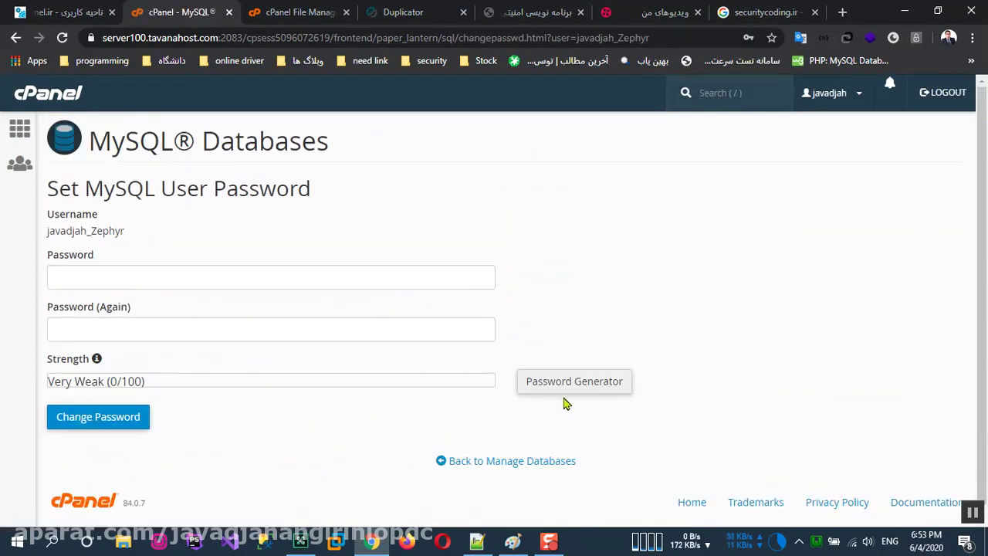
{"action": "left_click", "coordinate": [575, 386]}
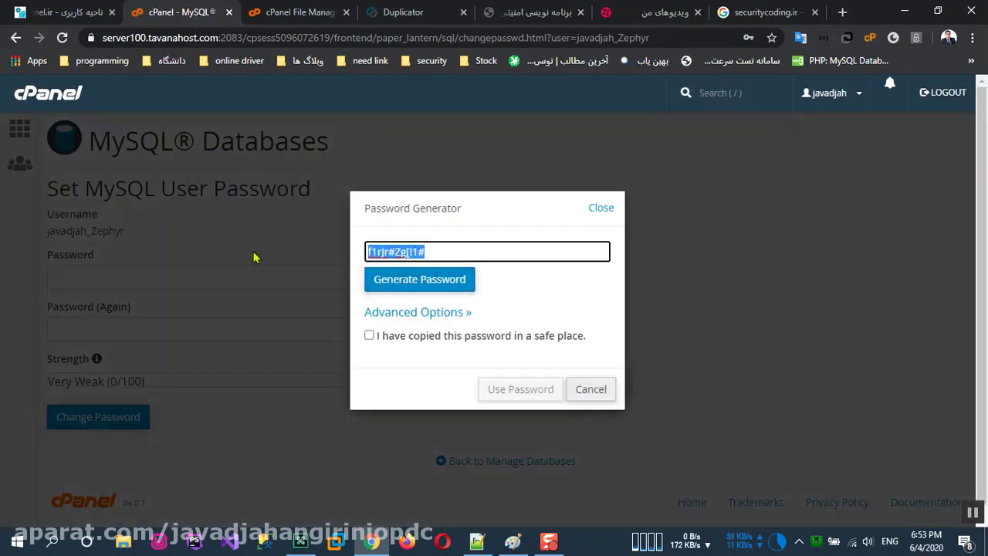
{"action": "left_click", "coordinate": [394, 337]}
{"action": "left_click", "coordinate": [502, 390]}
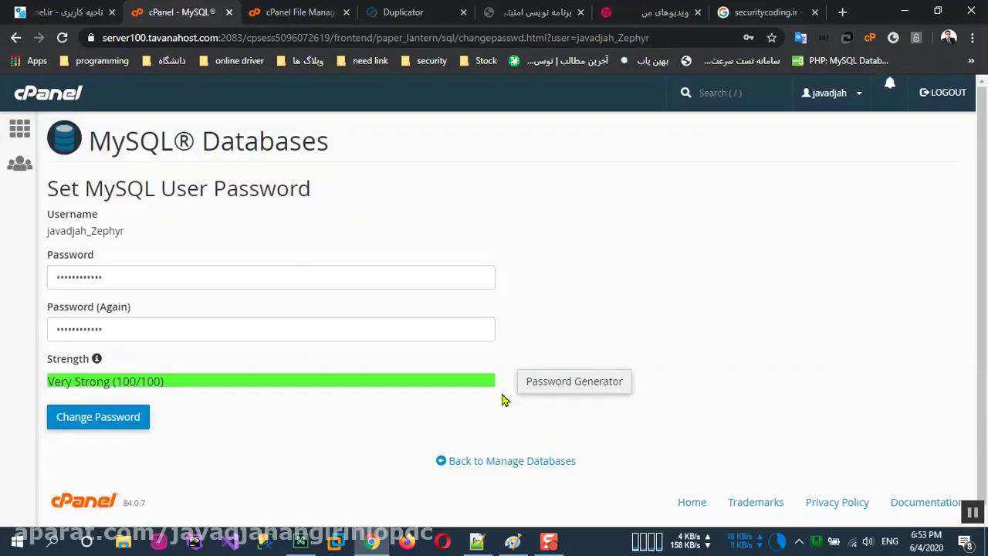
{"action": "left_click", "coordinate": [129, 426]}
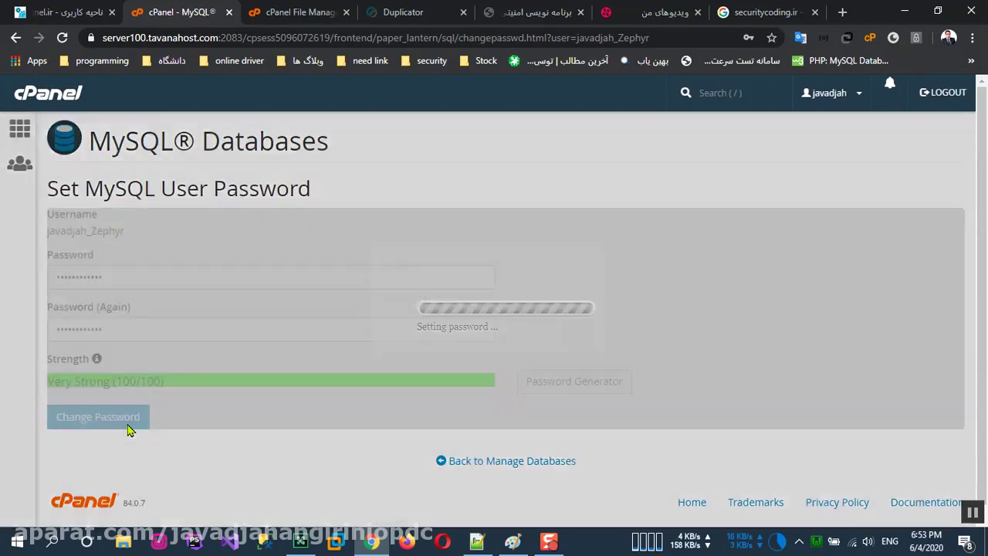
{"action": "left_click", "coordinate": [584, 335]}
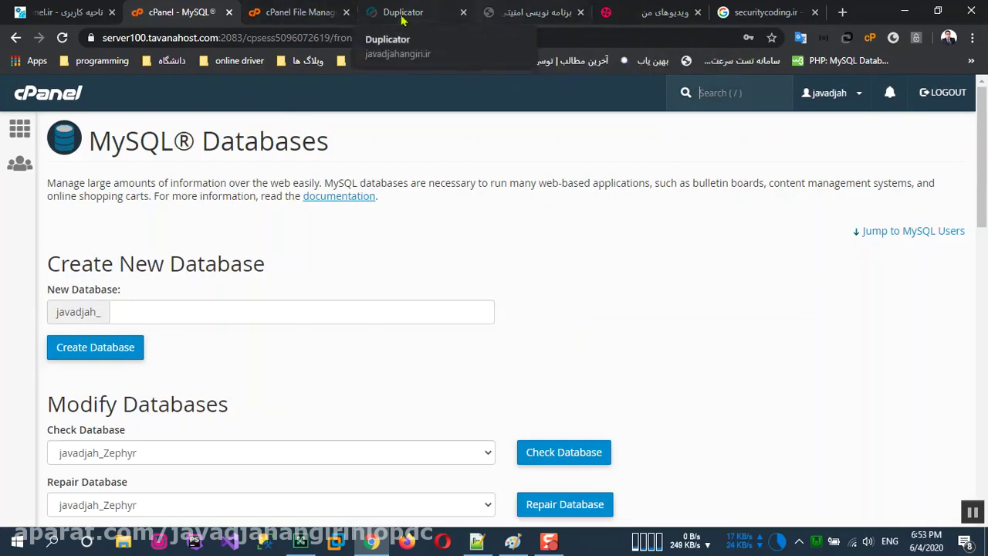
Step: Paste the new password into Duplicator, pass the database test, and confirm the database install
{"action": "left_click", "coordinate": [403, 13]}
{"action": "left_click_drag", "start_coordinate": [386, 368], "coordinate": [180, 373]}
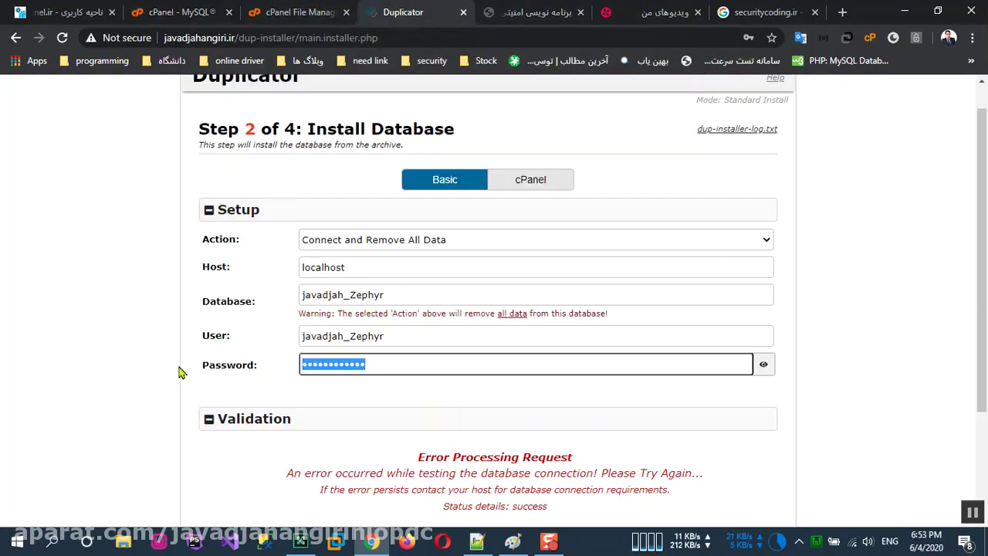
{"action": "key", "text": "ctrl+v"}
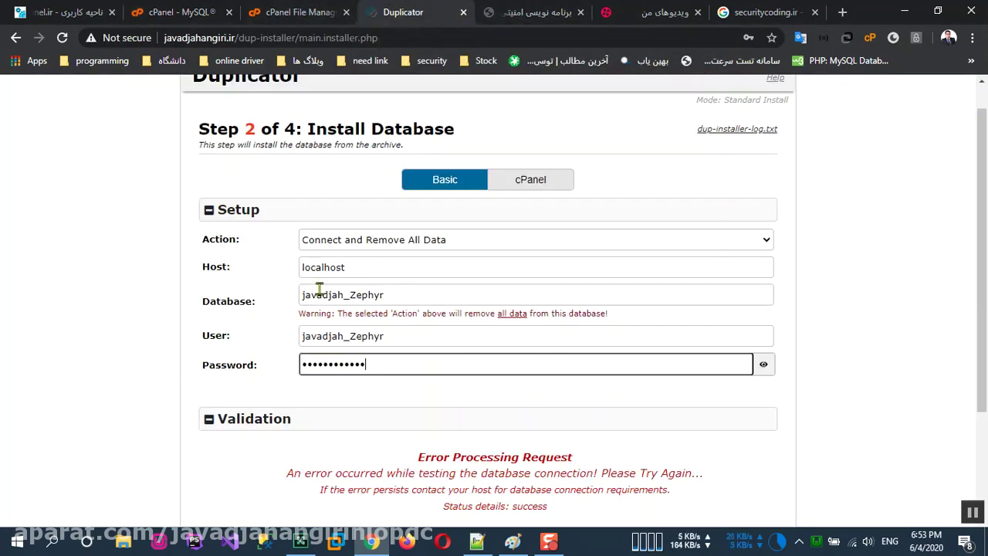
{"action": "scroll", "coordinate": [587, 425], "scroll_direction": "down", "scroll_amount": 2}
{"action": "left_click", "coordinate": [646, 493]}
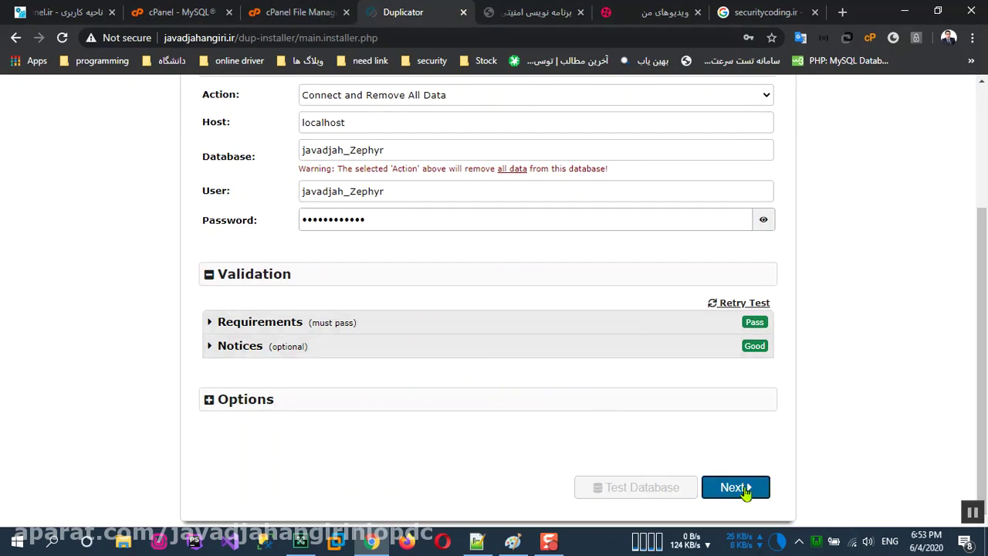
{"action": "left_click", "coordinate": [745, 489]}
{"action": "left_click", "coordinate": [594, 394]}
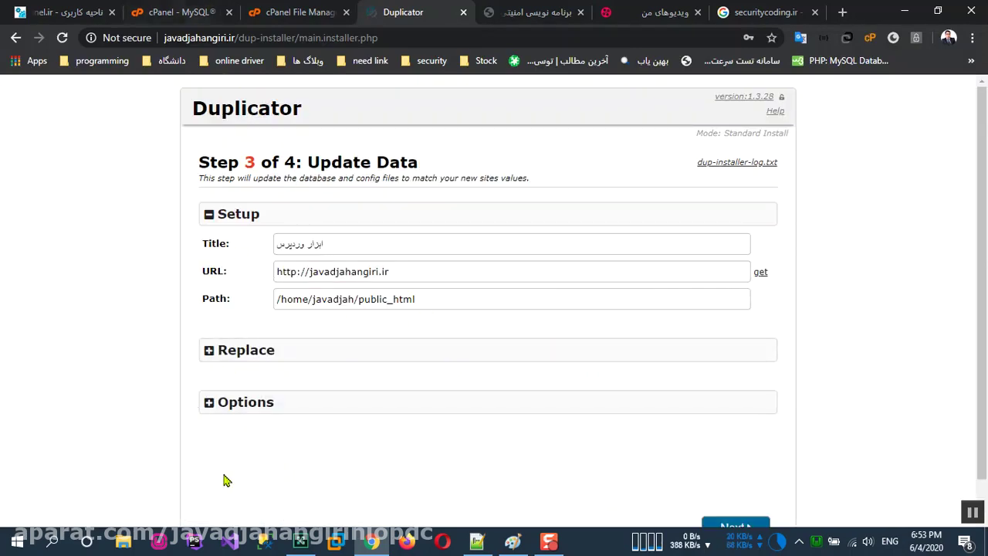
Step: Expand Options and enter the new admin's username, password, e-mail and nickname
{"action": "left_click", "coordinate": [212, 403]}
{"action": "scroll", "coordinate": [251, 404], "scroll_direction": "down", "scroll_amount": 2}
{"action": "left_click", "coordinate": [374, 378]}
{"action": "type", "text": "drjj007"}
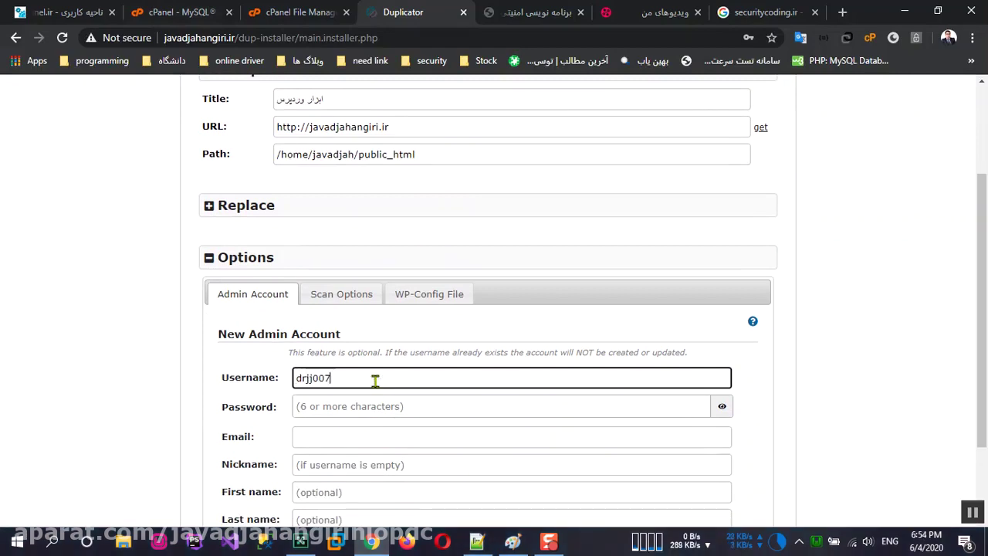
{"action": "key", "text": "Tab"}
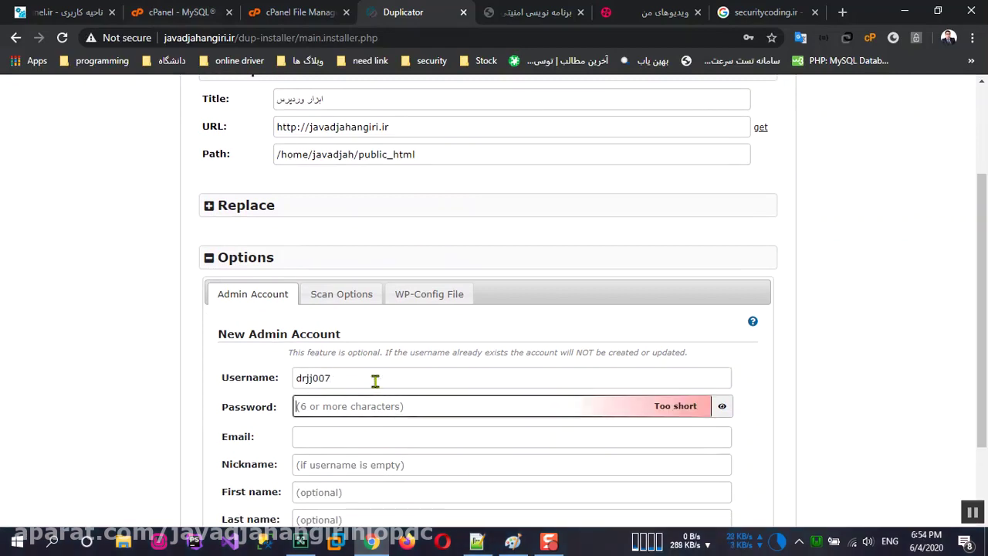
{"action": "type", "text": "•••"}
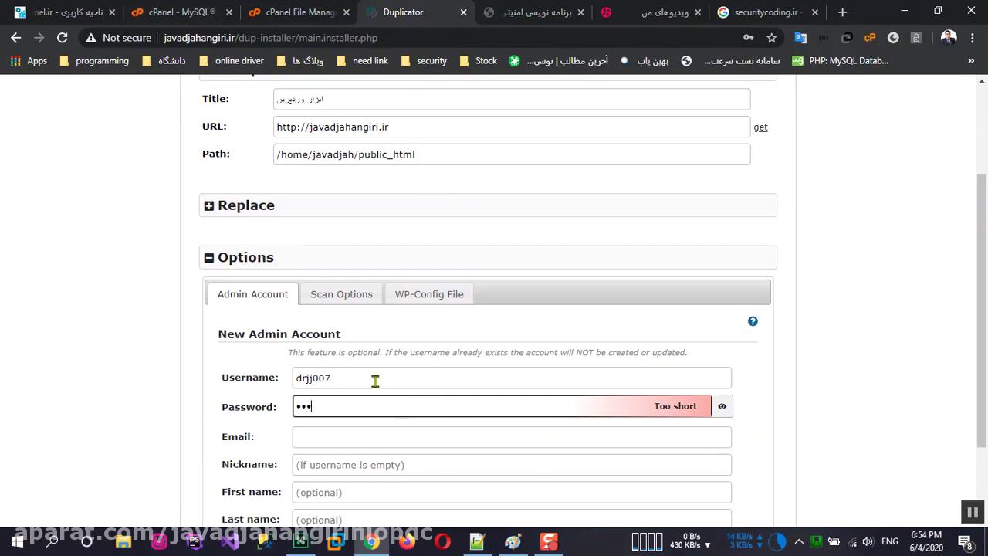
{"action": "type", "text": "••••••"}
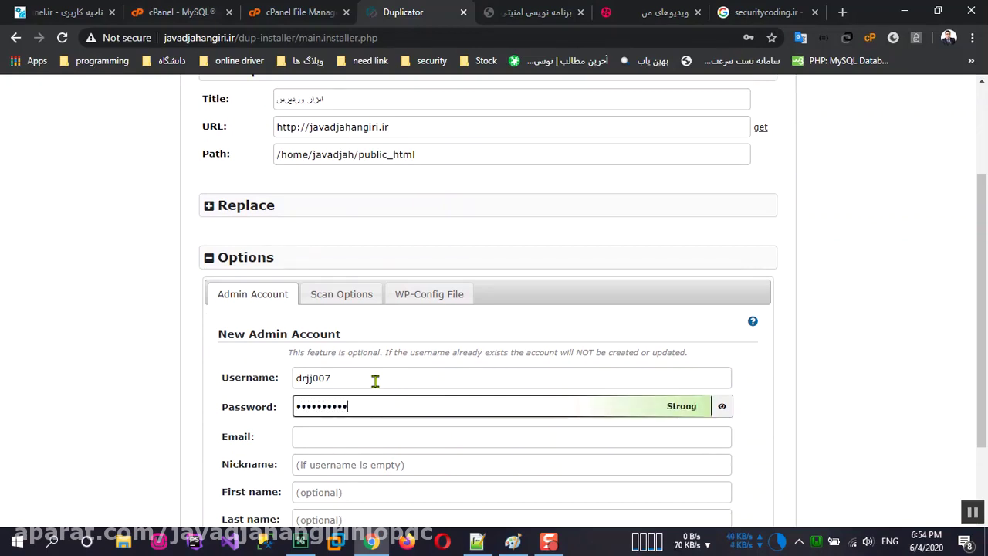
{"action": "left_click", "coordinate": [386, 436]}
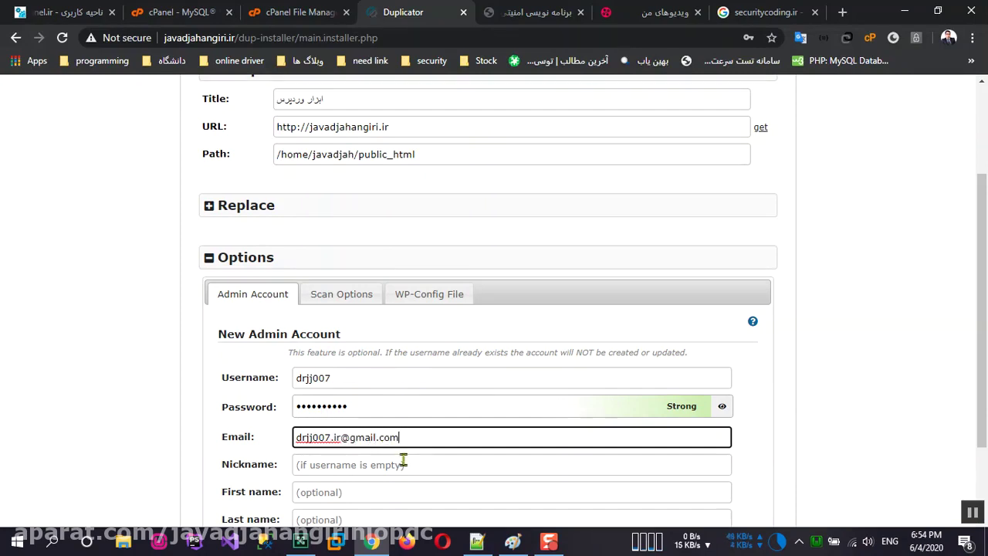
{"action": "left_click", "coordinate": [403, 462]}
{"action": "type", "text": "drjj007"}
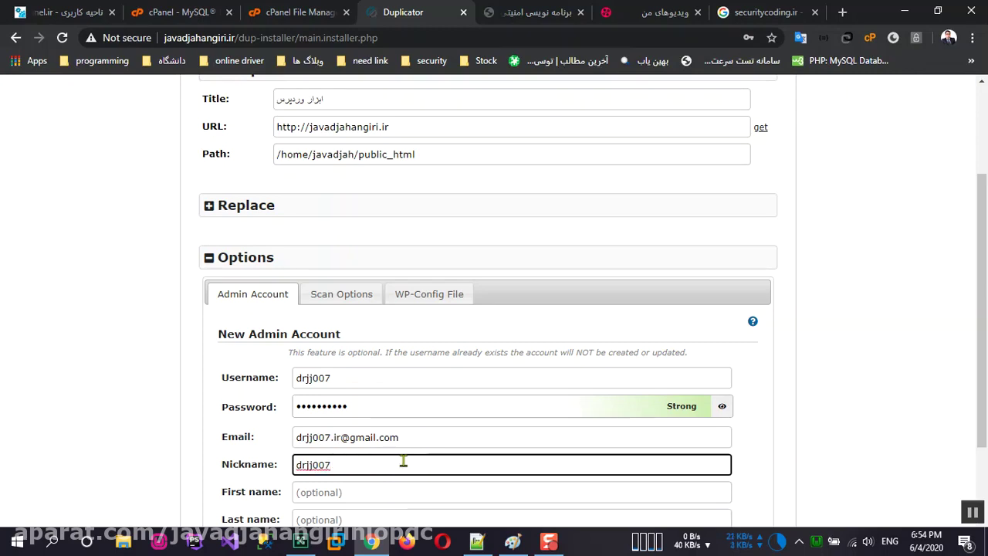
Step: Fill in the admin's first and last name and continue to the Test Site step
{"action": "scroll", "coordinate": [403, 461], "scroll_direction": "down", "scroll_amount": 2}
{"action": "left_click", "coordinate": [337, 386]}
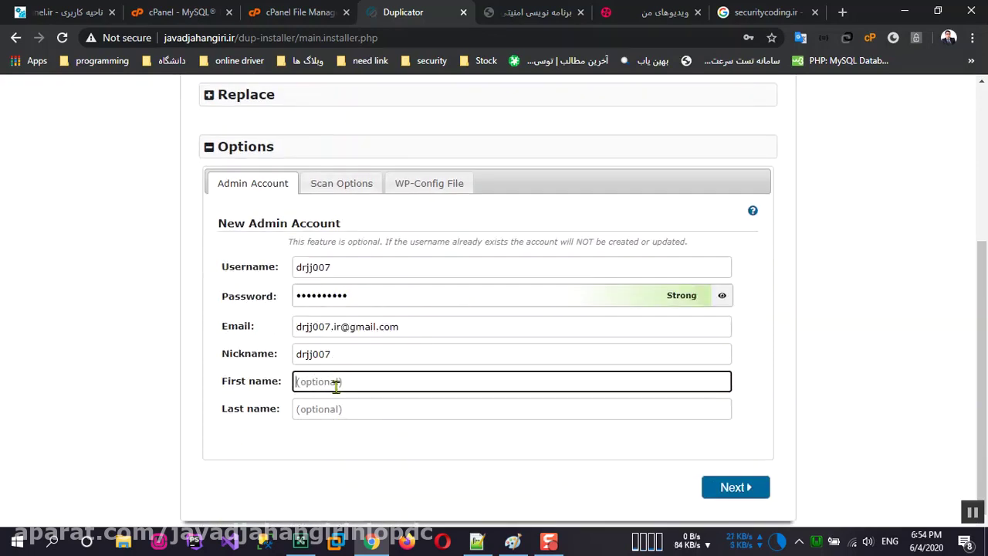
{"action": "type", "text": "javad"}
{"action": "key", "text": "Tab"}
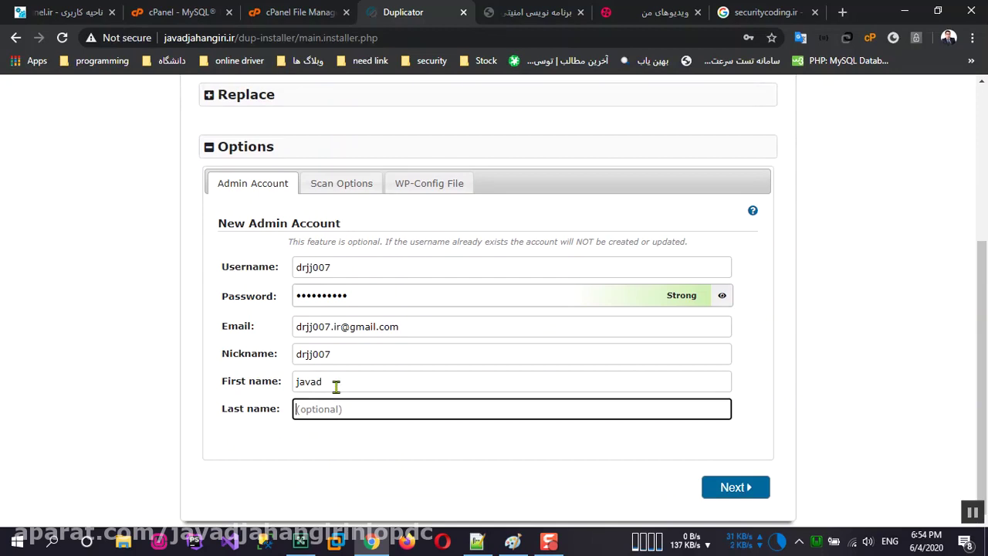
{"action": "type", "text": "jahangiri"}
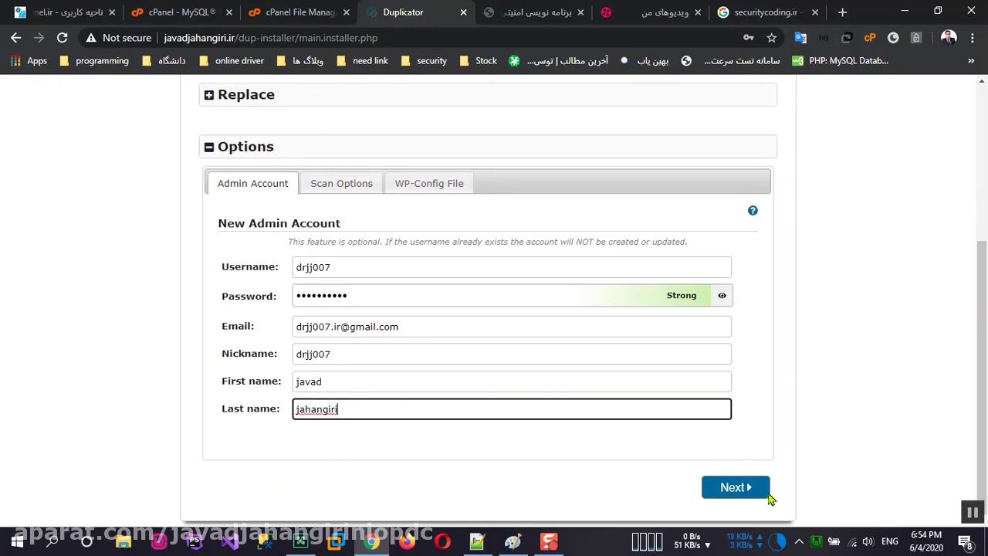
{"action": "left_click", "coordinate": [749, 492]}
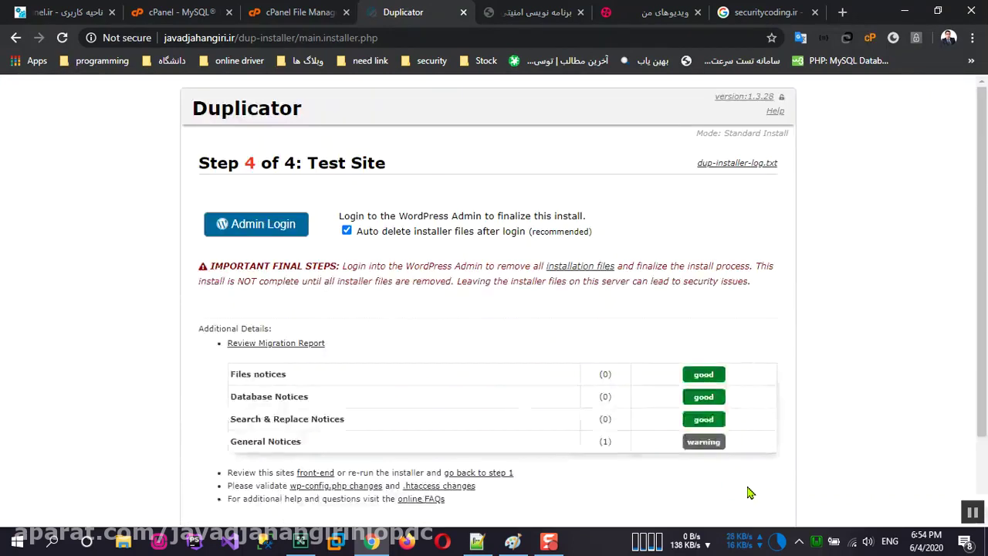
Step: Use Admin Login on Duplicator's Step 4 to sign in to the WordPress dashboard
{"action": "scroll", "coordinate": [496, 434], "scroll_direction": "down", "scroll_amount": 2}
{"action": "scroll", "coordinate": [470, 390], "scroll_direction": "up", "scroll_amount": 2}
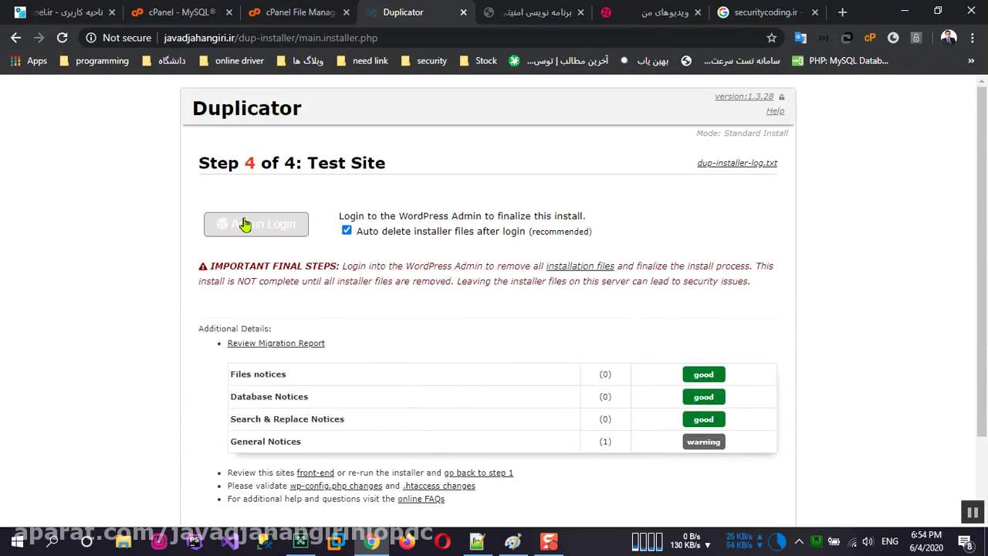
{"action": "left_click", "coordinate": [246, 224]}
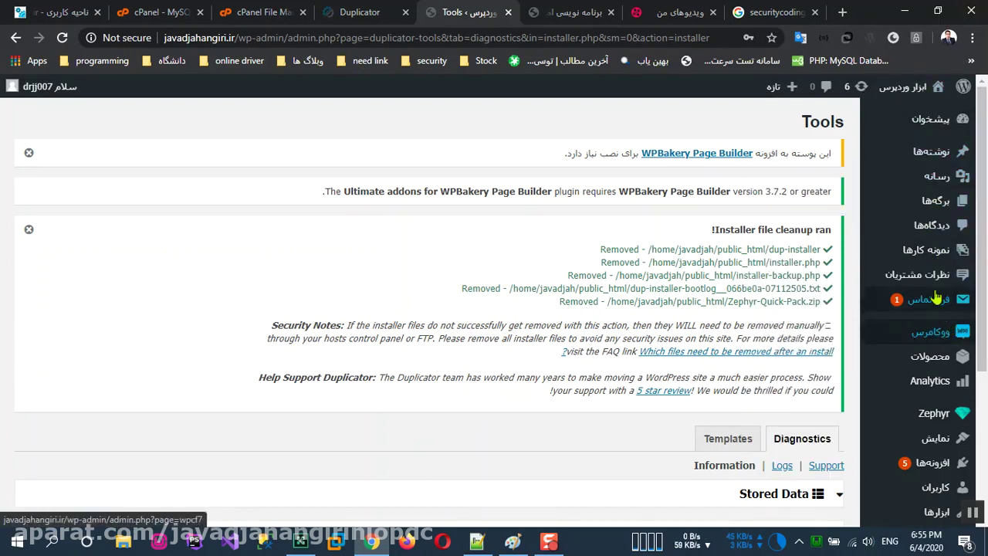
Step: Activate WPBakery Page Builder from Zephyr's add-ons page and return to Installed Plugins
{"action": "left_click", "coordinate": [955, 465]}
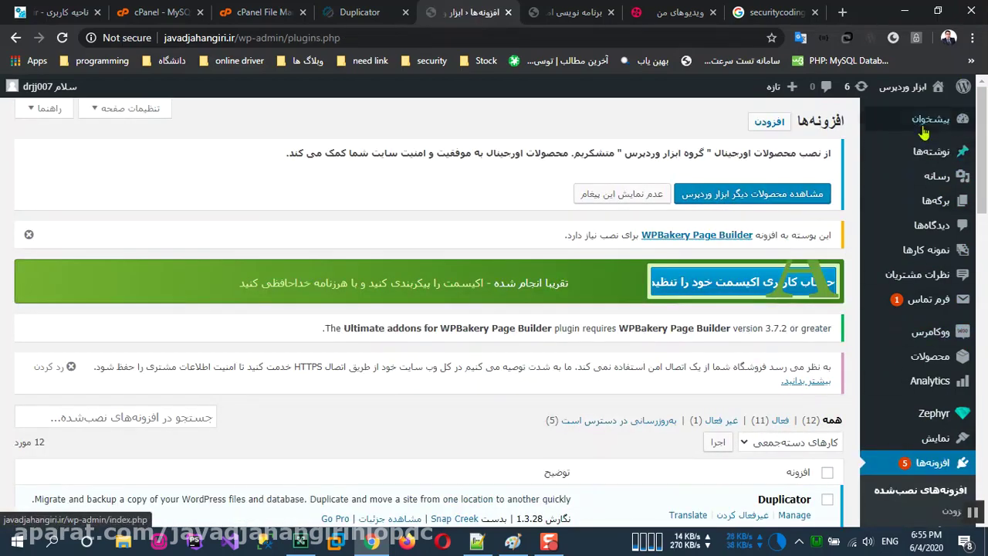
{"action": "left_click", "coordinate": [929, 125]}
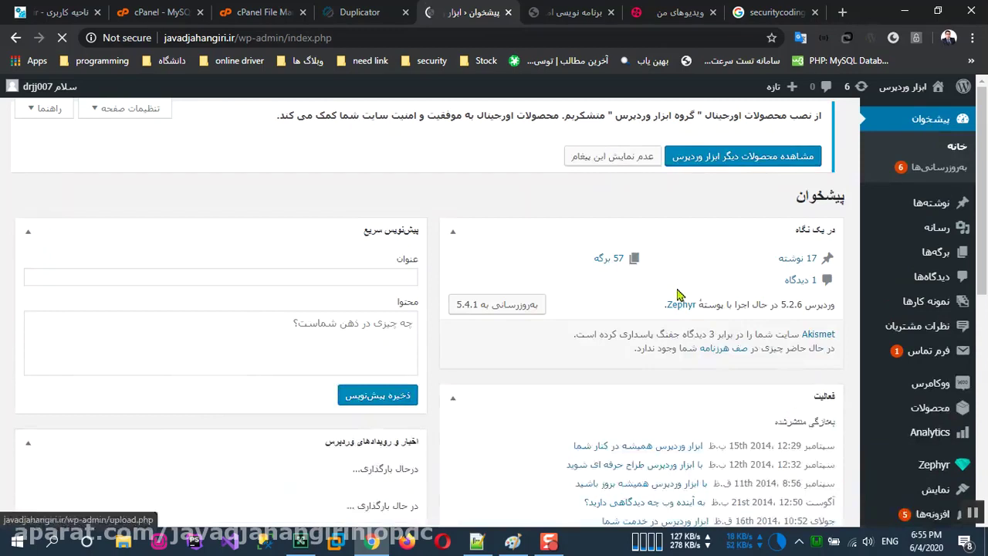
{"action": "left_click", "coordinate": [931, 514]}
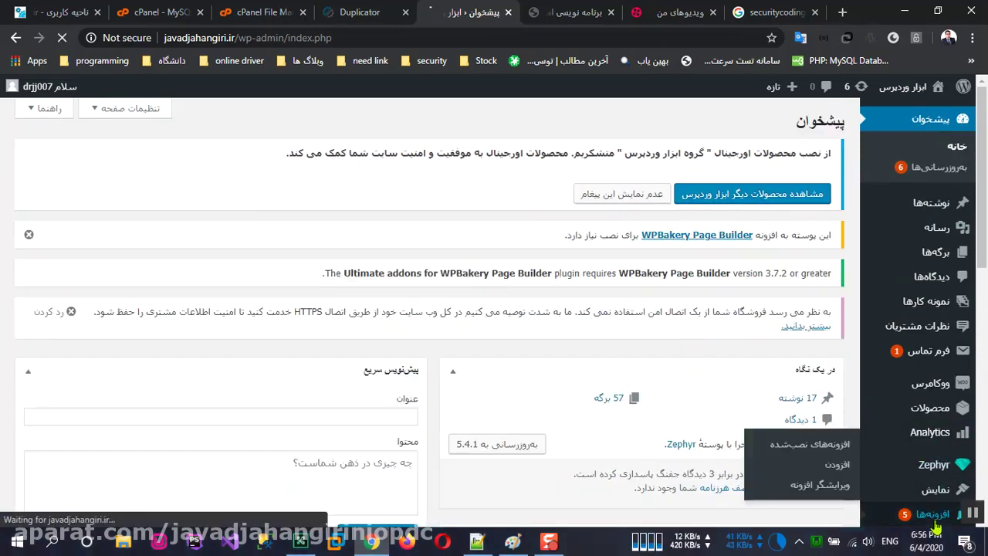
{"action": "left_click", "coordinate": [680, 244]}
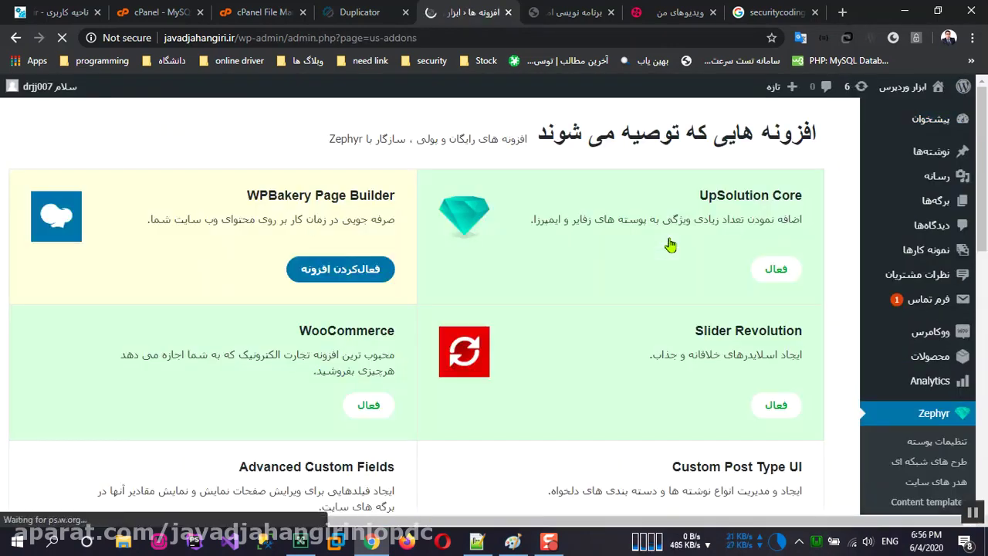
{"action": "left_click", "coordinate": [344, 282]}
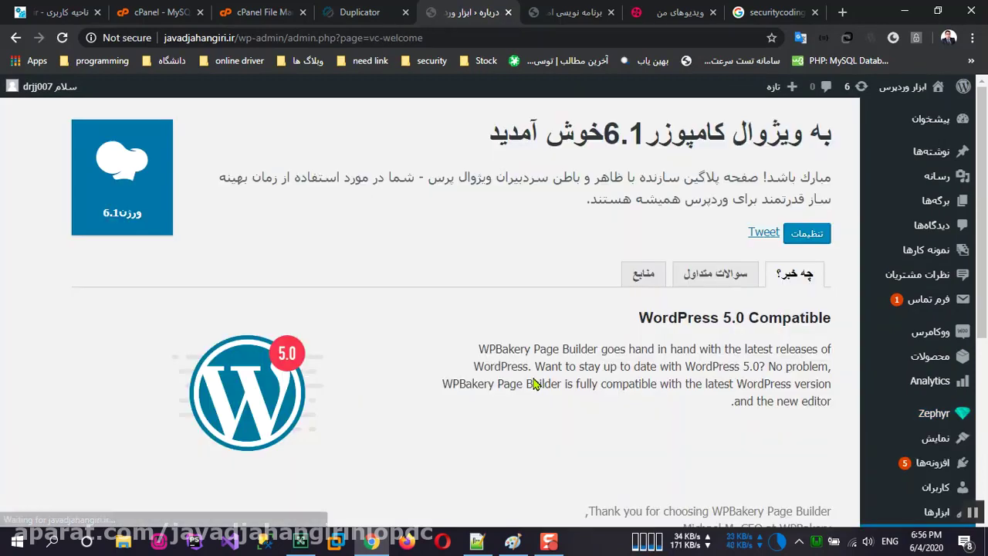
{"action": "left_click", "coordinate": [919, 463]}
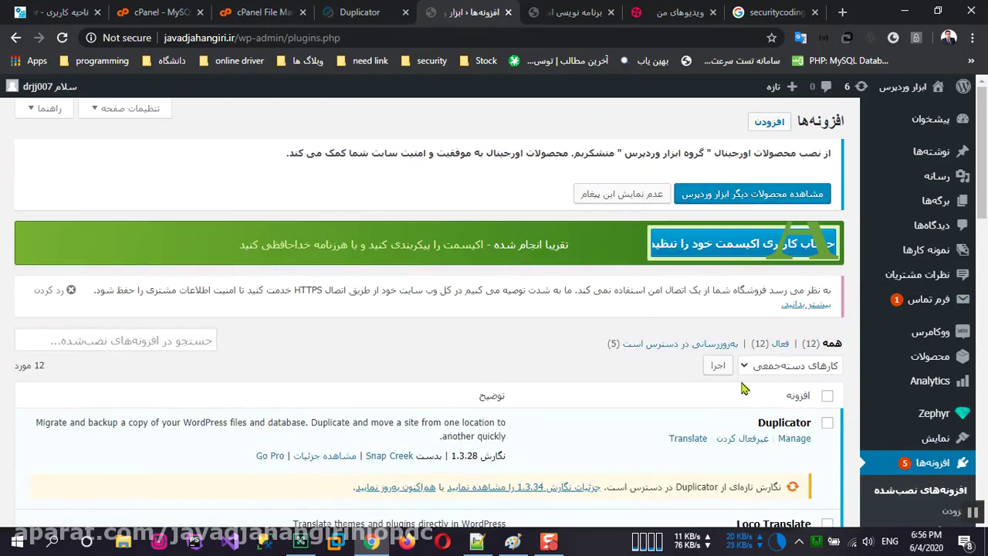
Step: Filter the plugins to those with updates available and bulk-update all of them
{"action": "scroll", "coordinate": [747, 384], "scroll_direction": "down", "scroll_amount": 1}
{"action": "left_click", "coordinate": [663, 275]}
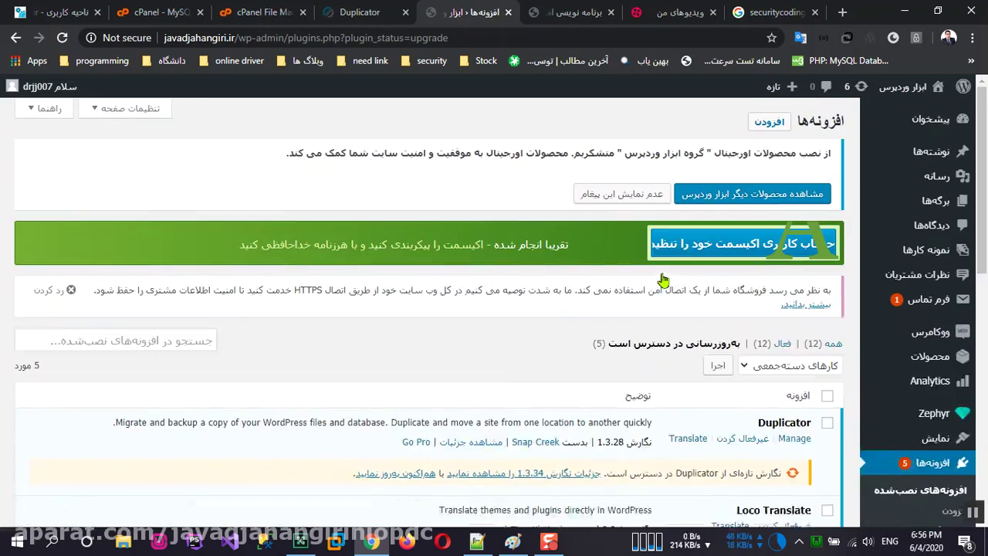
{"action": "scroll", "coordinate": [662, 279], "scroll_direction": "down", "scroll_amount": 3}
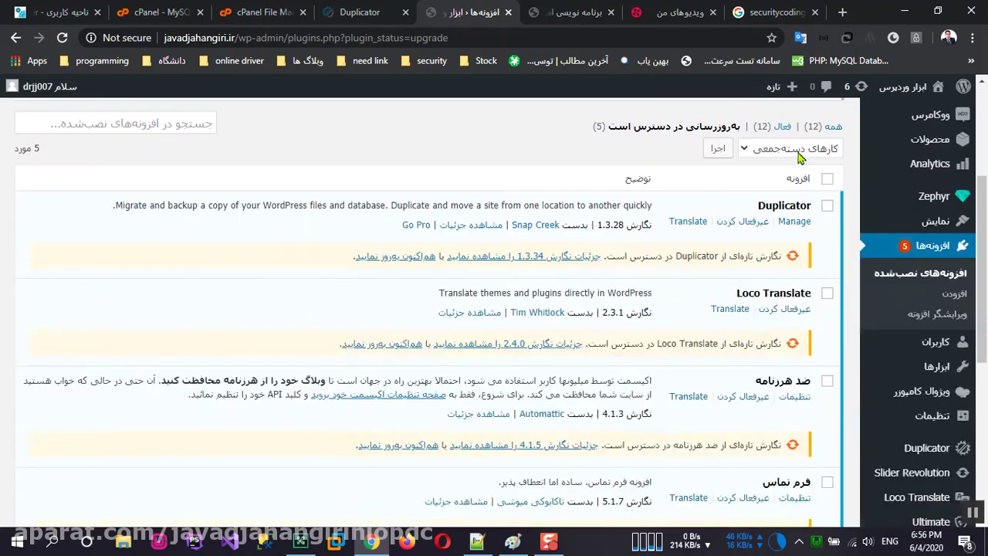
{"action": "left_click", "coordinate": [799, 151]}
{"action": "left_click", "coordinate": [817, 204]}
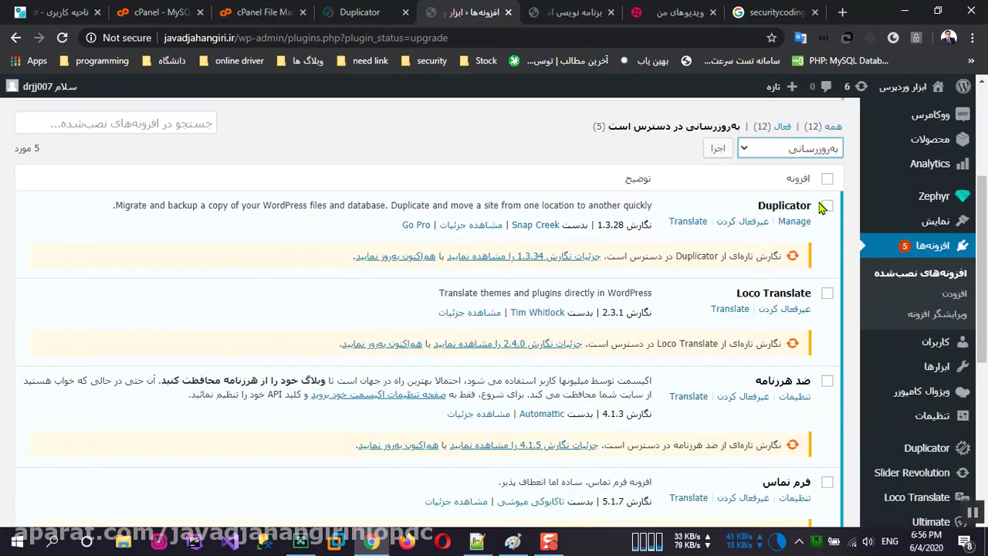
{"action": "left_click", "coordinate": [827, 182]}
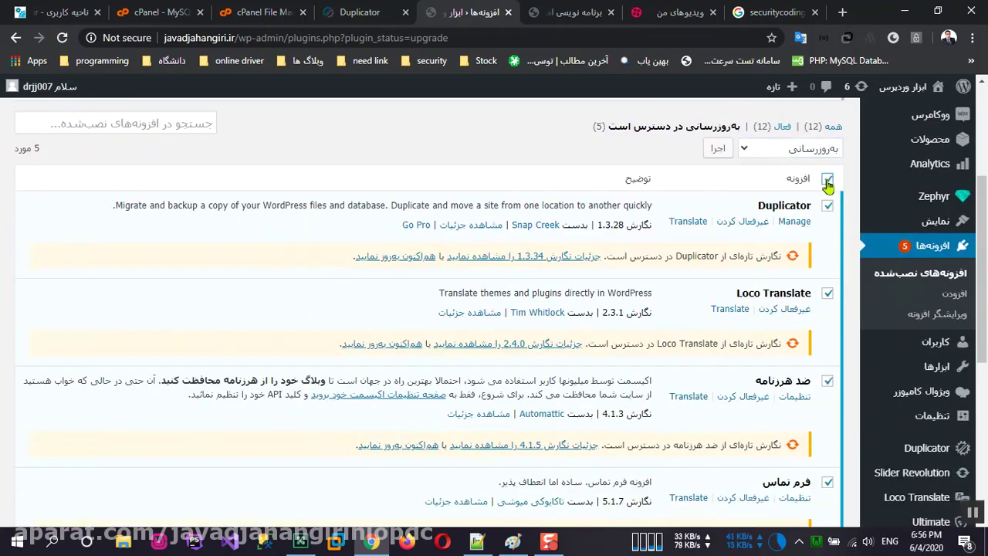
{"action": "left_click", "coordinate": [716, 156]}
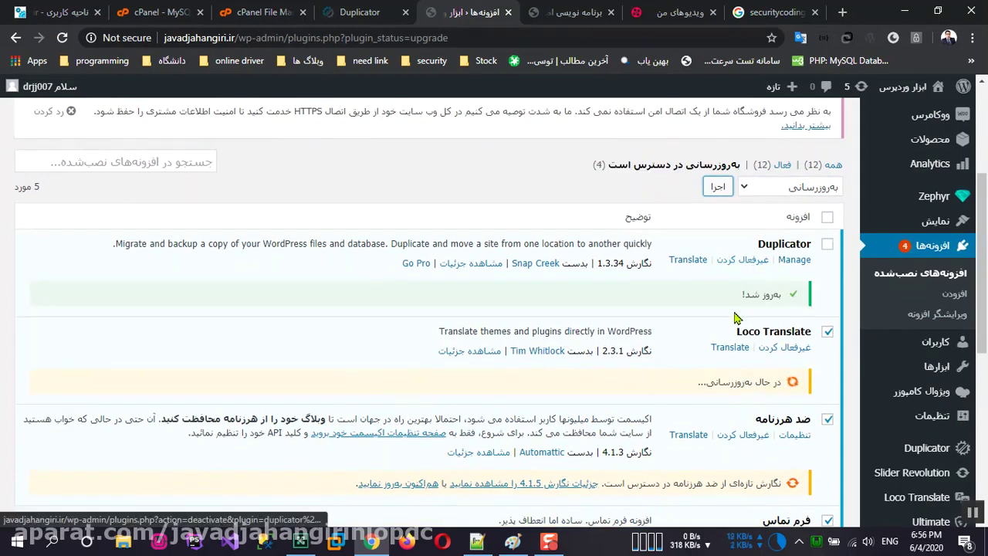
Step: Review the results: WooCommerce 4.2.0, Duplicator, Loco Translate and Akismet updated successfully
{"action": "scroll", "coordinate": [735, 318], "scroll_direction": "down", "scroll_amount": 1}
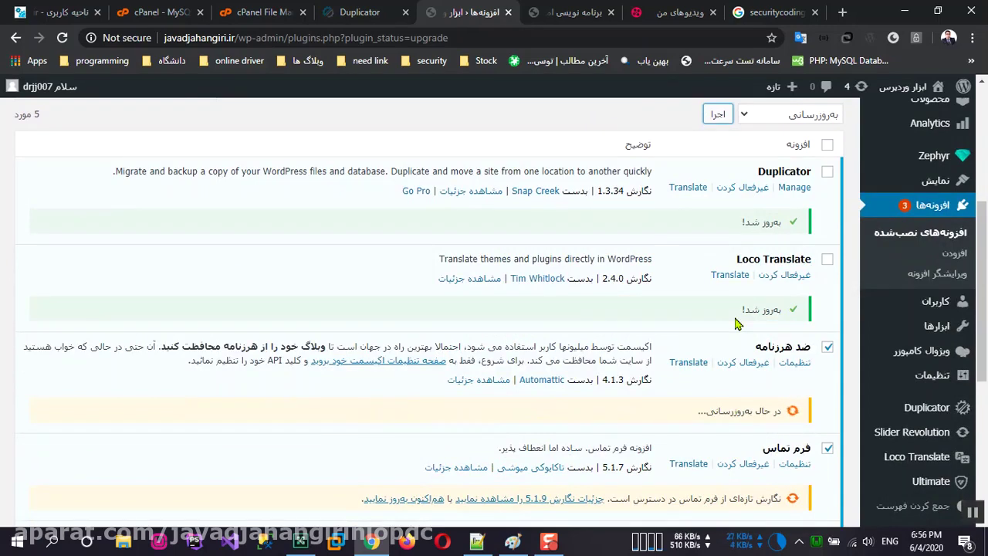
{"action": "scroll", "coordinate": [738, 323], "scroll_direction": "down", "scroll_amount": 2}
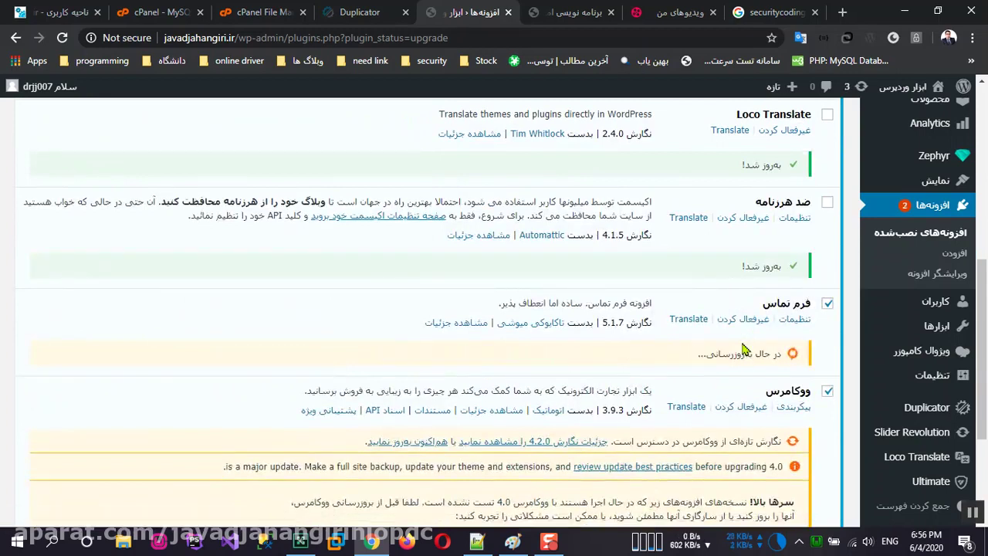
{"action": "scroll", "coordinate": [744, 350], "scroll_direction": "down", "scroll_amount": 2}
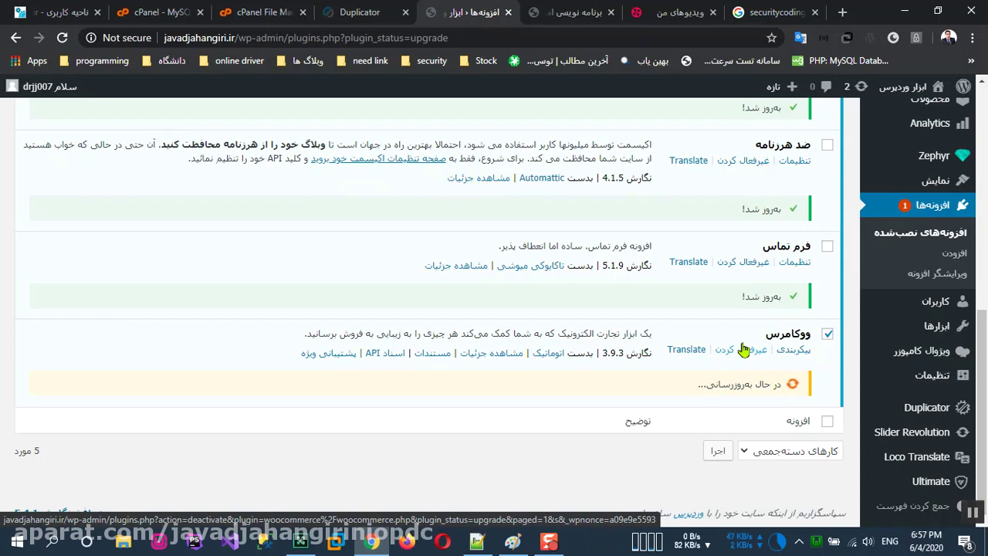
{"action": "left_click", "coordinate": [973, 513]}
{"action": "scroll", "coordinate": [695, 392], "scroll_direction": "down", "scroll_amount": 2}
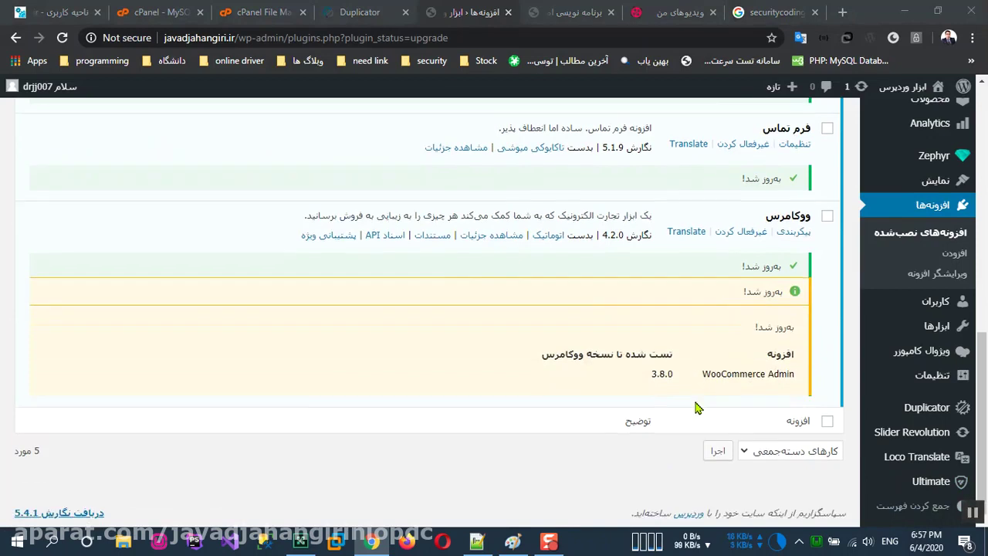
{"action": "scroll", "coordinate": [703, 401], "scroll_direction": "up", "scroll_amount": 3}
{"action": "left_click", "coordinate": [901, 516]}
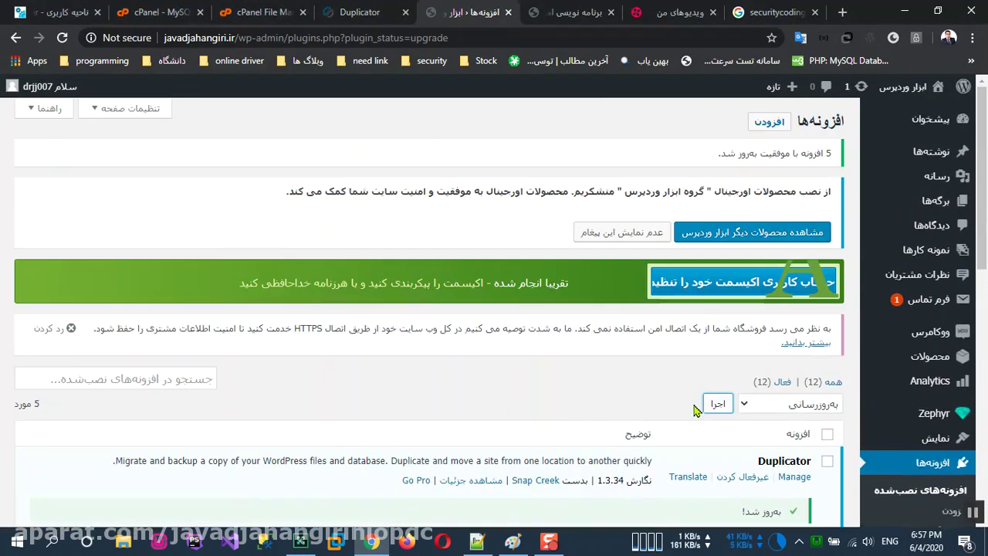
Step: Visit the live site and scroll through the Zephyr home page's banner, counters and feature sections
{"action": "mouse_move", "coordinate": [911, 86]}
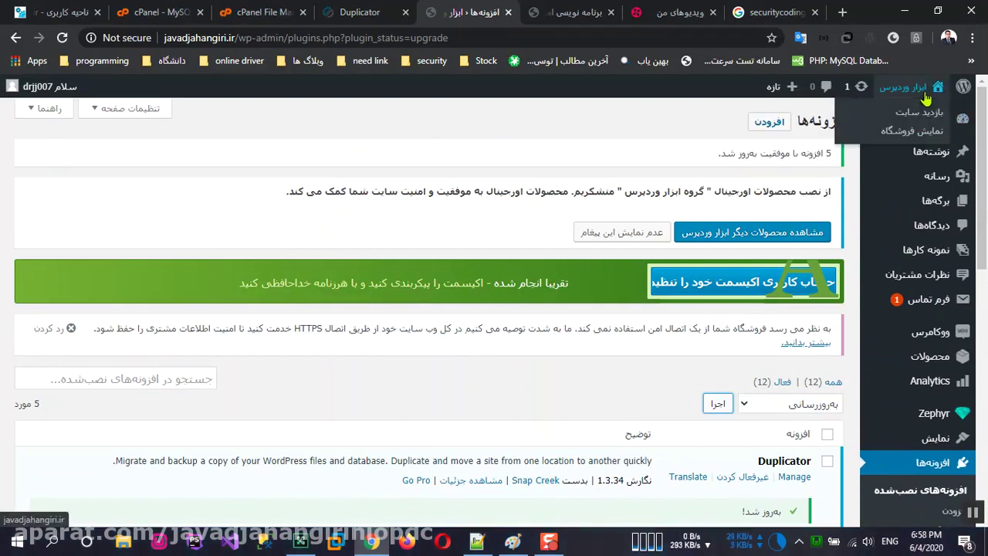
{"action": "left_click", "coordinate": [932, 116]}
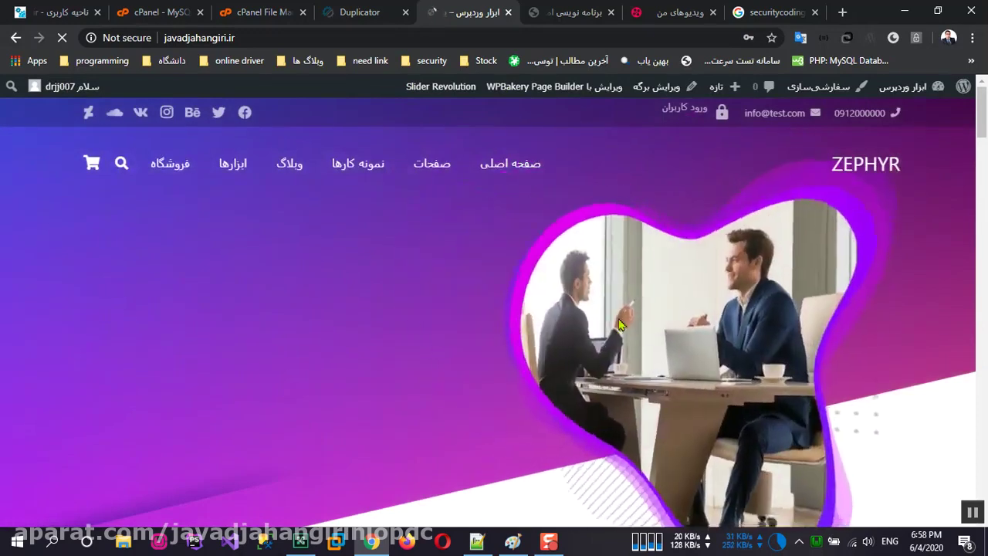
{"action": "scroll", "coordinate": [605, 306], "scroll_direction": "down", "scroll_amount": 8}
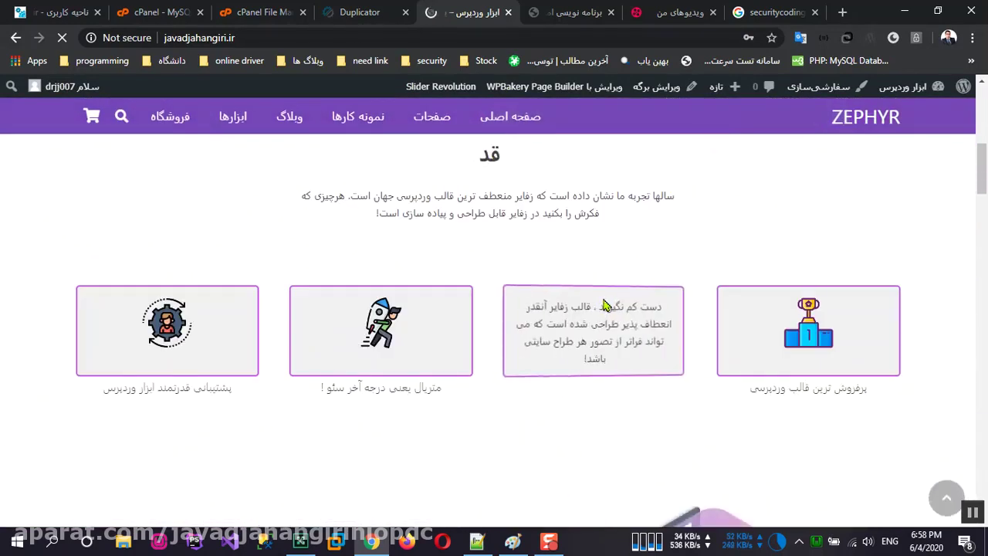
{"action": "scroll", "coordinate": [605, 307], "scroll_direction": "down", "scroll_amount": 10}
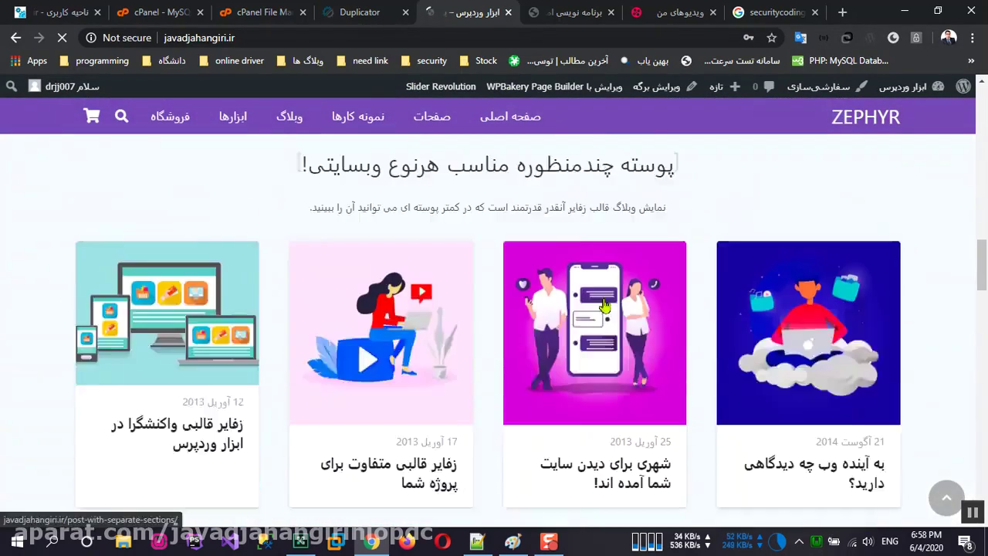
{"action": "scroll", "coordinate": [607, 326], "scroll_direction": "down", "scroll_amount": 10}
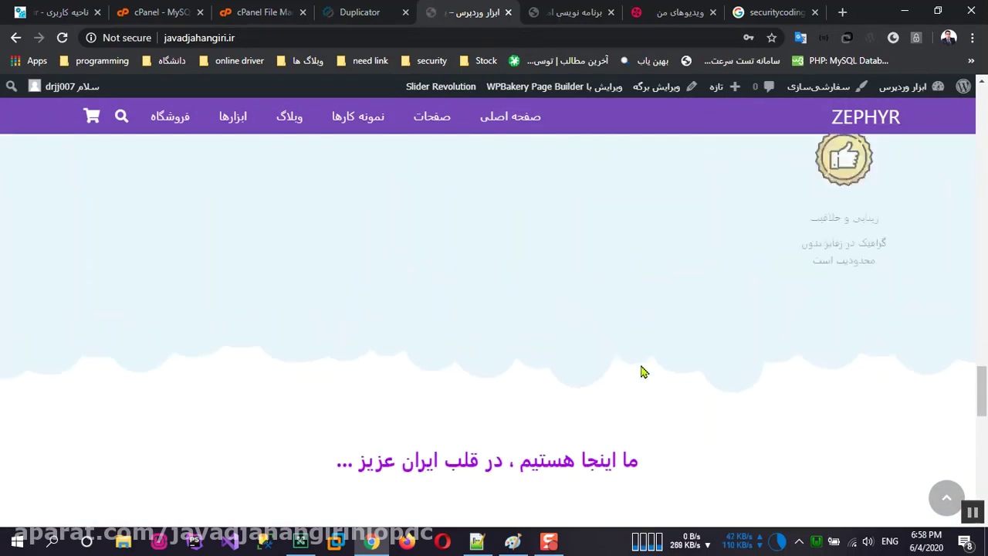
{"action": "scroll", "coordinate": [677, 395], "scroll_direction": "down", "scroll_amount": 5}
{"action": "scroll", "coordinate": [718, 409], "scroll_direction": "up", "scroll_amount": 8}
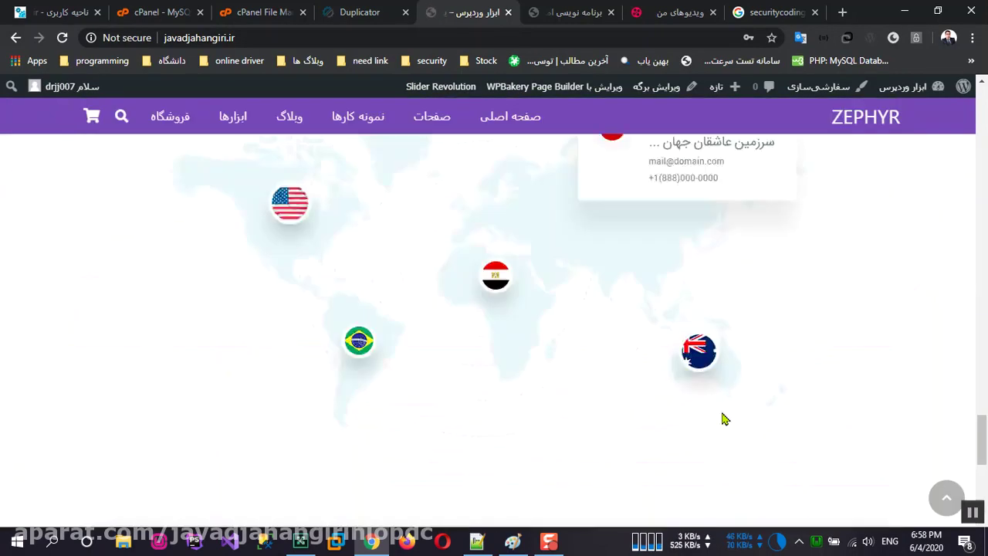
{"action": "scroll", "coordinate": [709, 371], "scroll_direction": "up", "scroll_amount": 10}
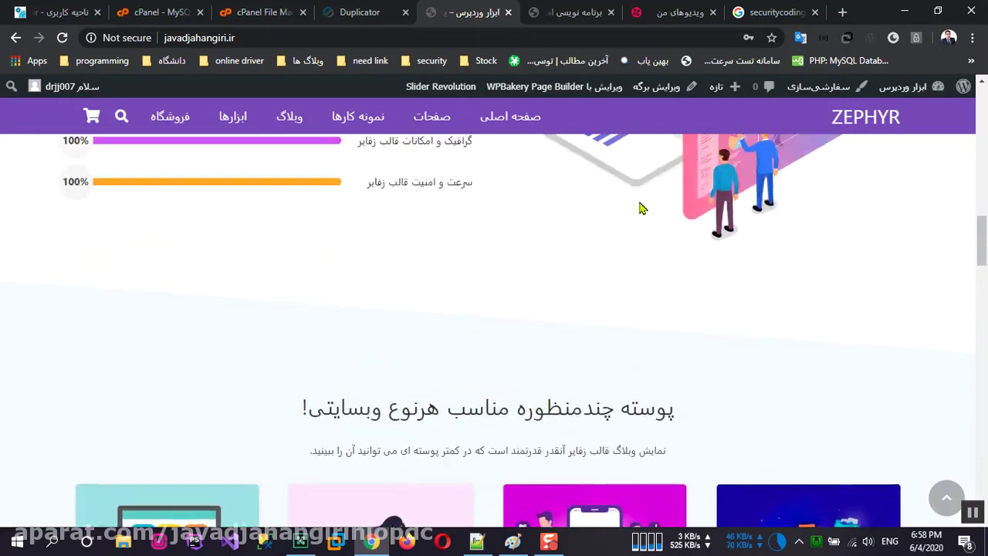
{"action": "left_click_drag", "start_coordinate": [981, 177], "coordinate": [981, 108]}
Step: Open the Home 2 variant from the main menu and scroll through it
{"action": "mouse_move", "coordinate": [490, 165]}
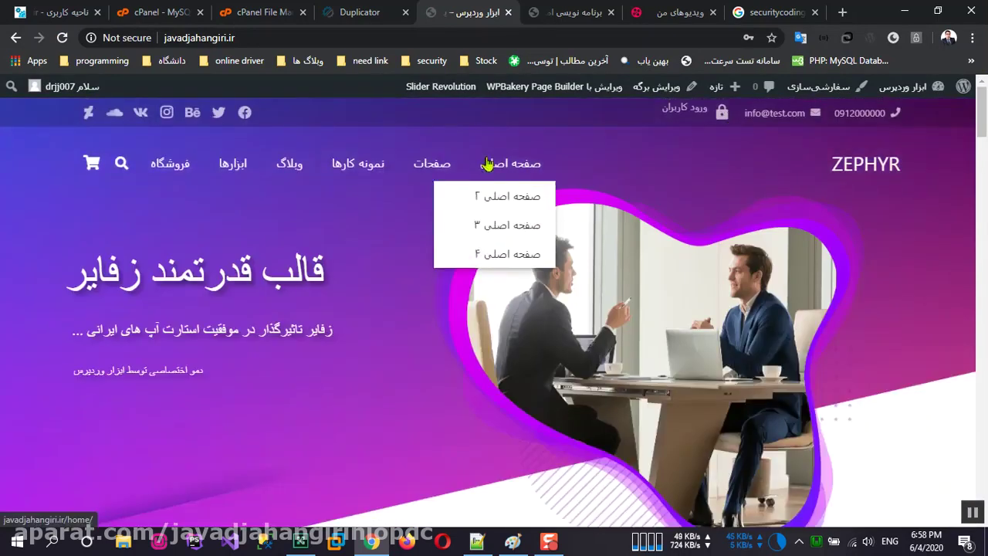
{"action": "left_click", "coordinate": [509, 200]}
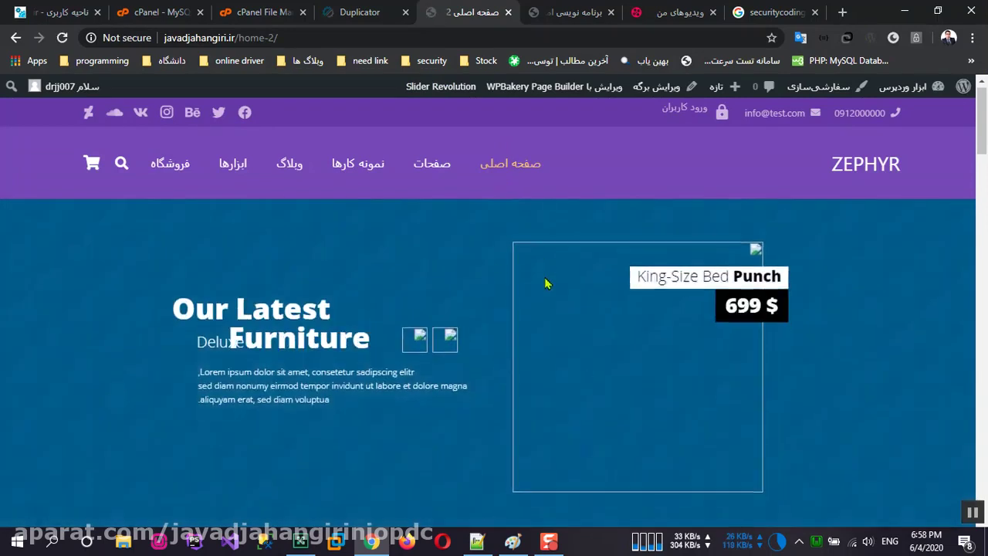
{"action": "scroll", "coordinate": [545, 273], "scroll_direction": "down", "scroll_amount": 5}
{"action": "scroll", "coordinate": [545, 284], "scroll_direction": "down", "scroll_amount": 15}
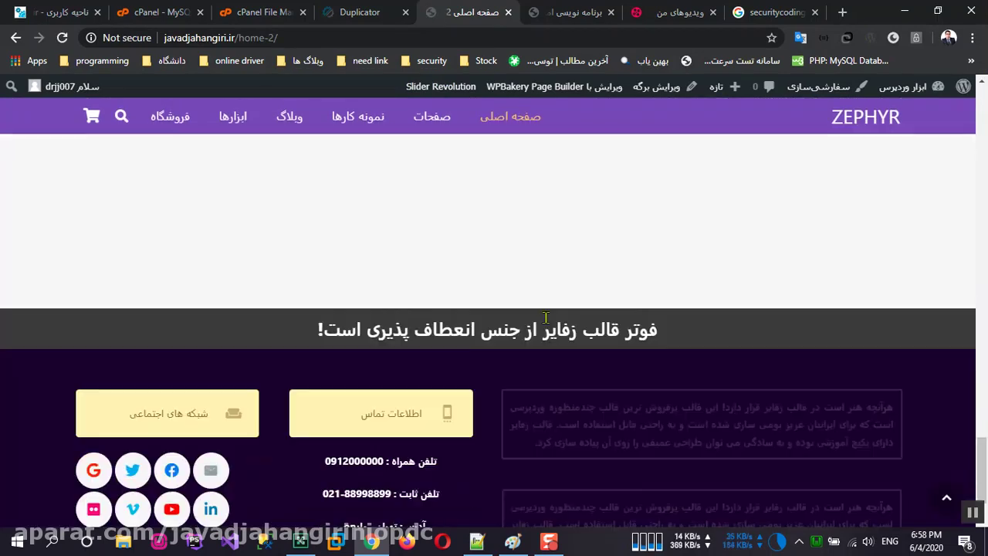
Step: Open the Home 3 variant from the main menu and scroll through it
{"action": "mouse_move", "coordinate": [510, 117]}
{"action": "left_click", "coordinate": [506, 179]}
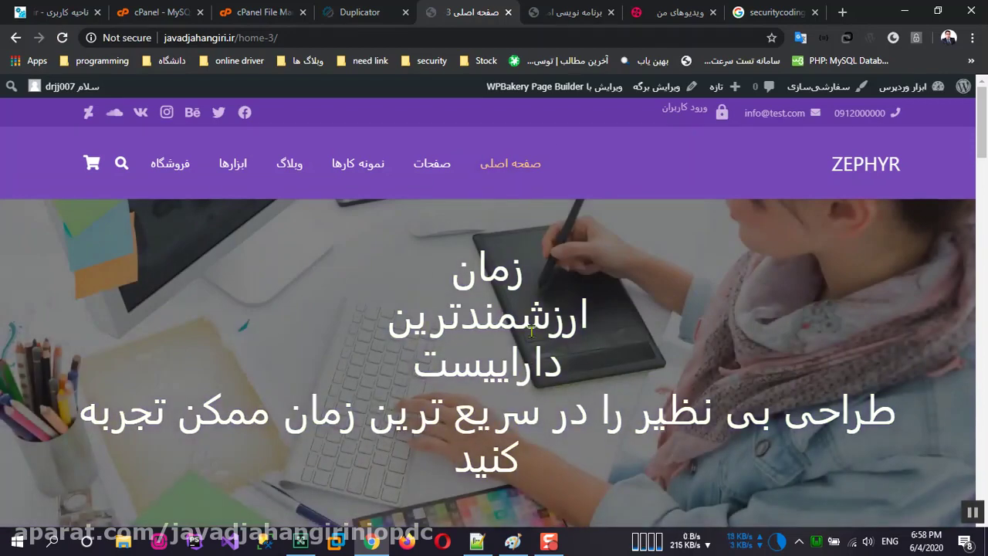
{"action": "scroll", "coordinate": [519, 332], "scroll_direction": "down", "scroll_amount": 2}
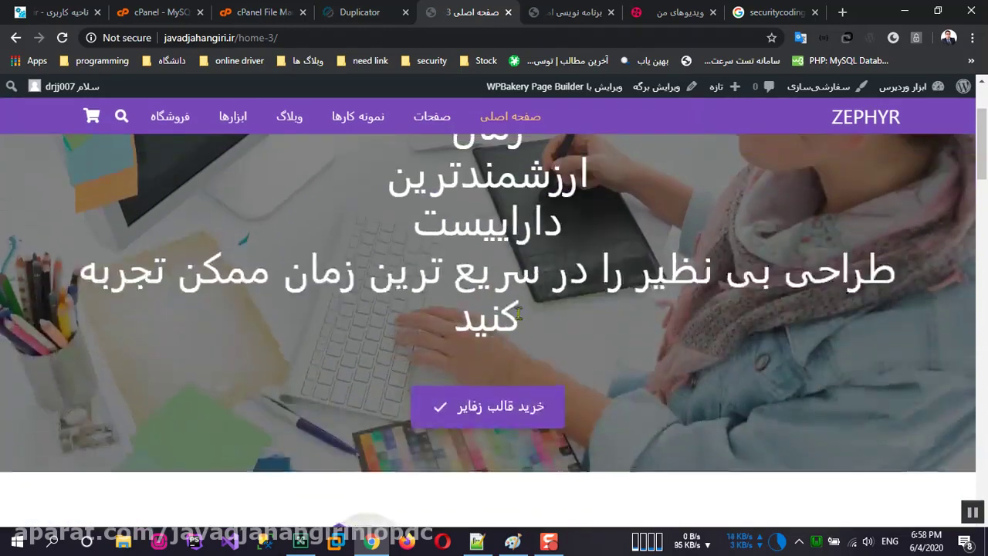
{"action": "scroll", "coordinate": [545, 388], "scroll_direction": "down", "scroll_amount": 3}
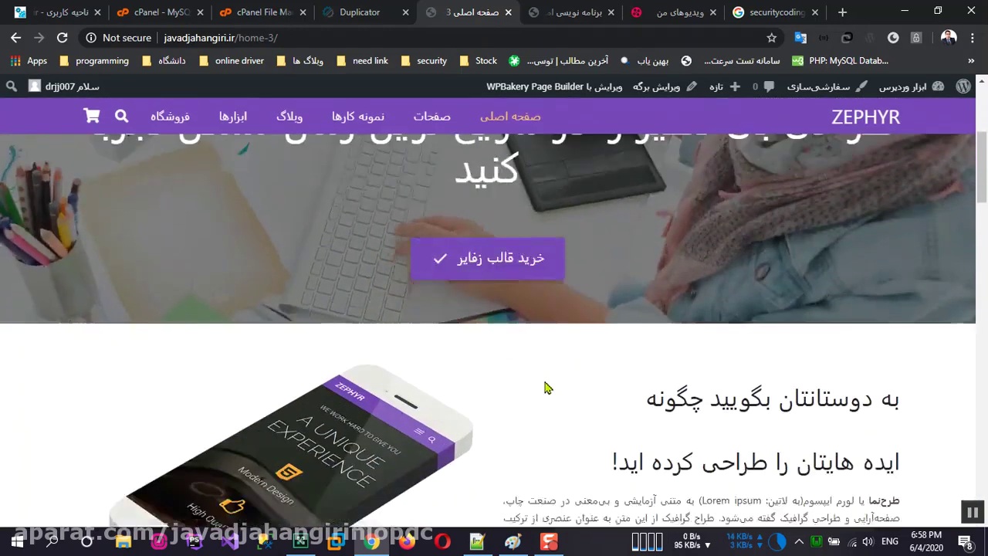
{"action": "scroll", "coordinate": [545, 388], "scroll_direction": "down", "scroll_amount": 8}
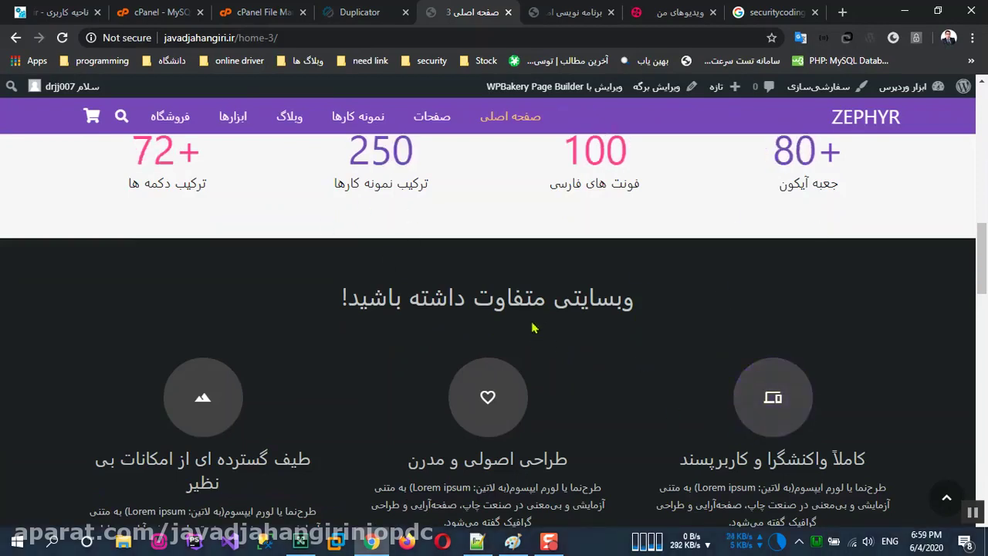
{"action": "scroll", "coordinate": [533, 328], "scroll_direction": "up", "scroll_amount": 4}
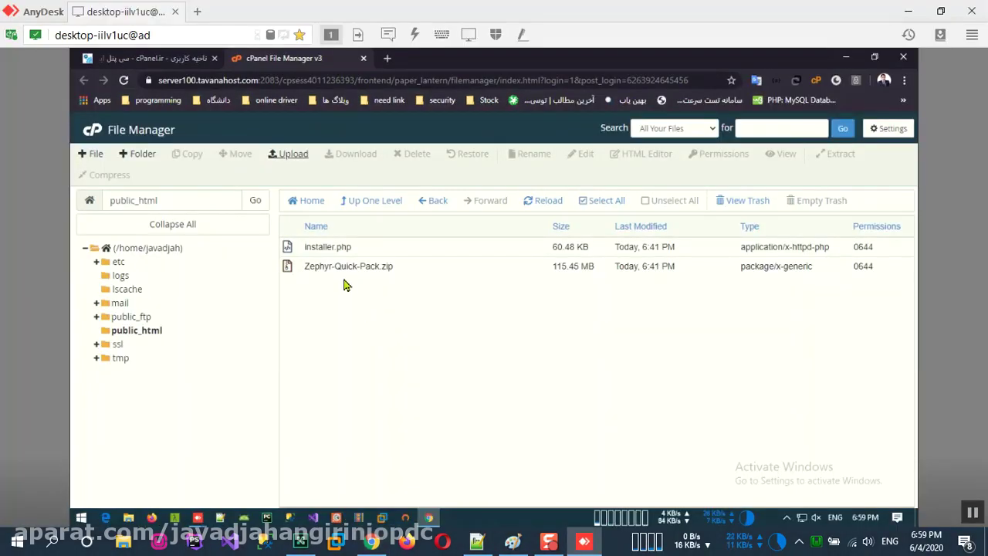
Step: Browse public_html > wp-content > themes > Zephyr to view its css, js, img and template files
{"action": "left_click", "coordinate": [136, 330]}
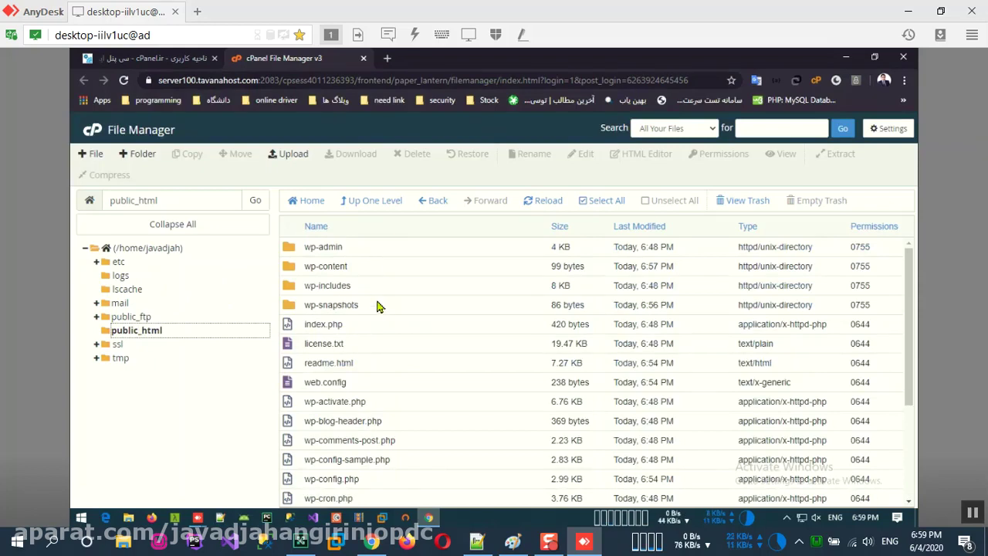
{"action": "double_click", "coordinate": [386, 274]}
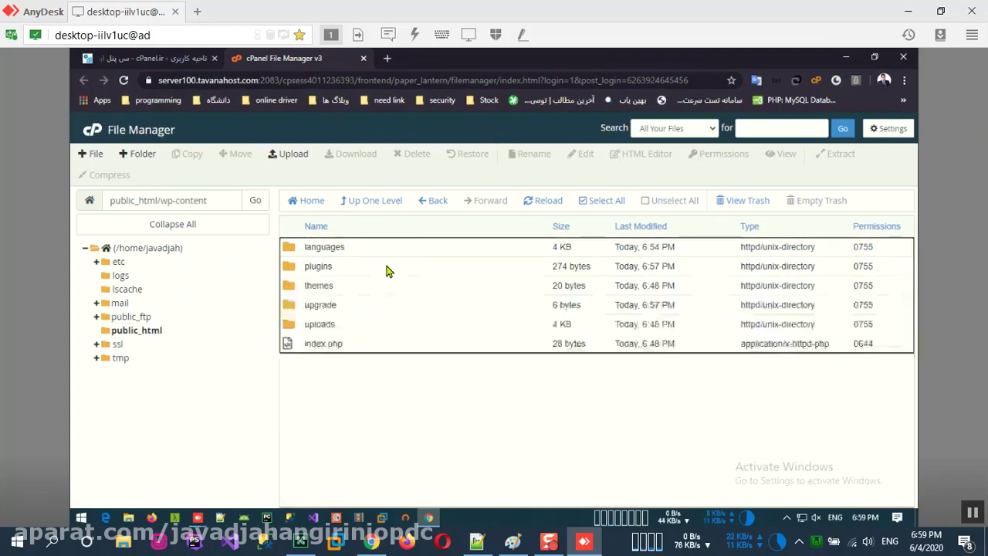
{"action": "double_click", "coordinate": [388, 288]}
{"action": "double_click", "coordinate": [355, 254]}
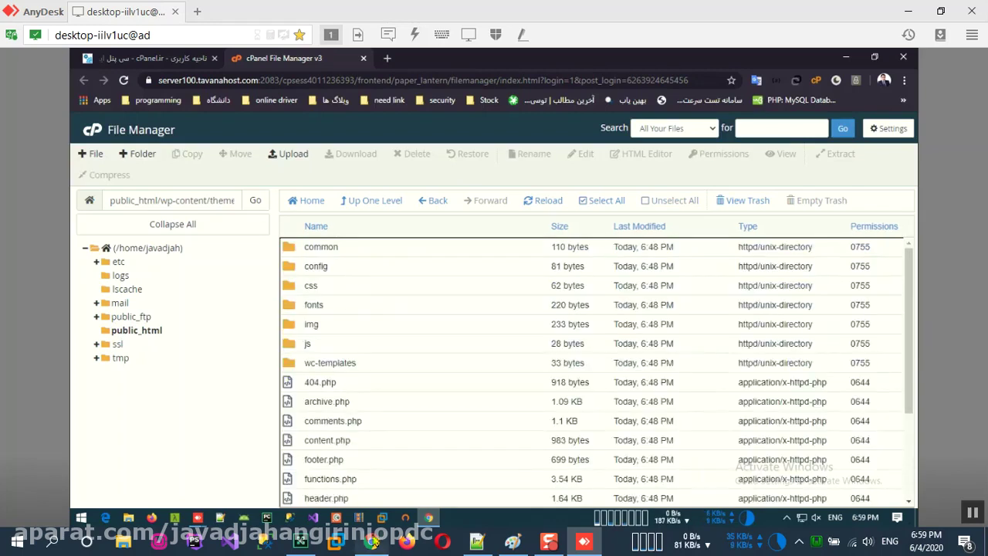
{"action": "scroll", "coordinate": [355, 312], "scroll_direction": "down", "scroll_amount": 3}
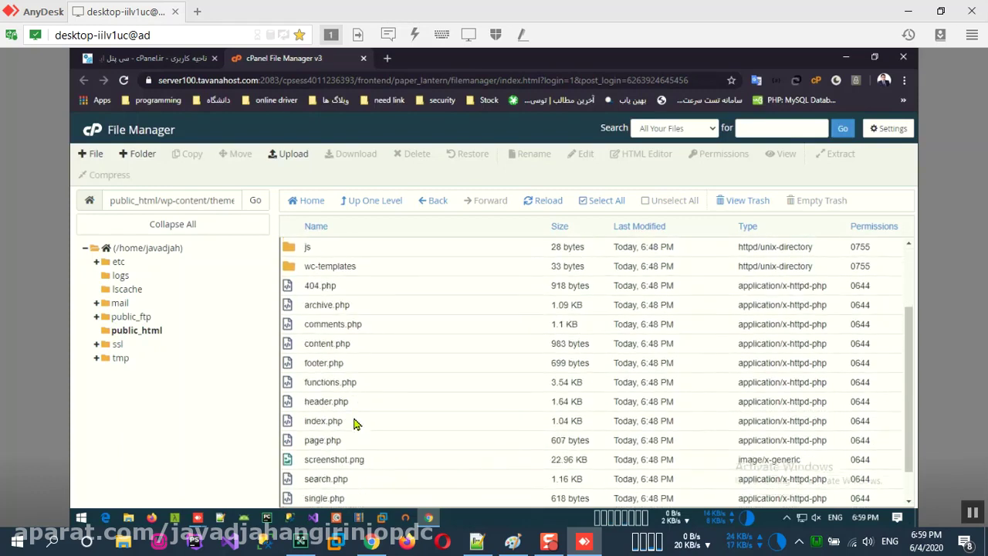
{"action": "scroll", "coordinate": [355, 371], "scroll_direction": "up", "scroll_amount": 3}
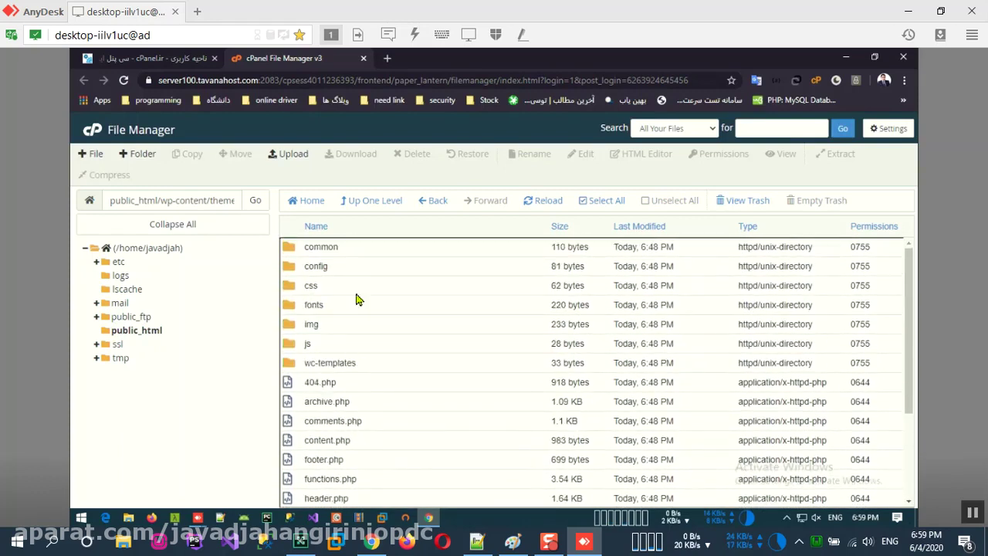
Step: Upload the local Zephyr.zip archive (14.76 MB) into the themes/Zephyr folder
{"action": "left_click", "coordinate": [300, 159]}
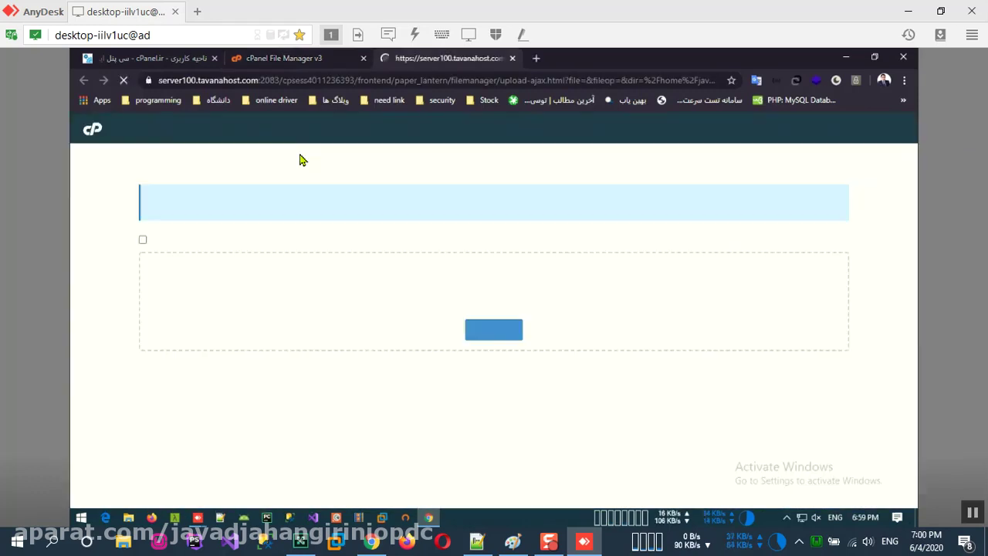
{"action": "left_click", "coordinate": [496, 330]}
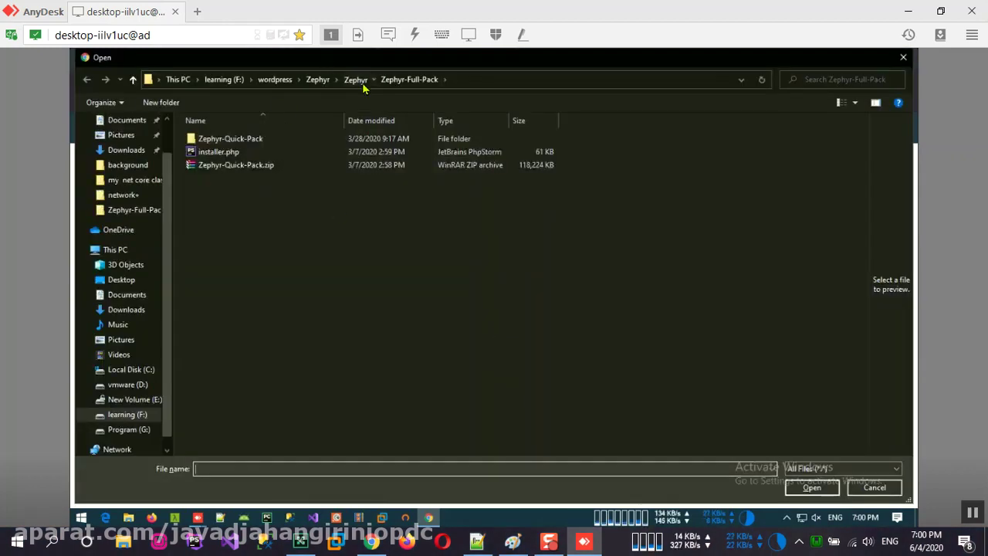
{"action": "left_click", "coordinate": [359, 80]}
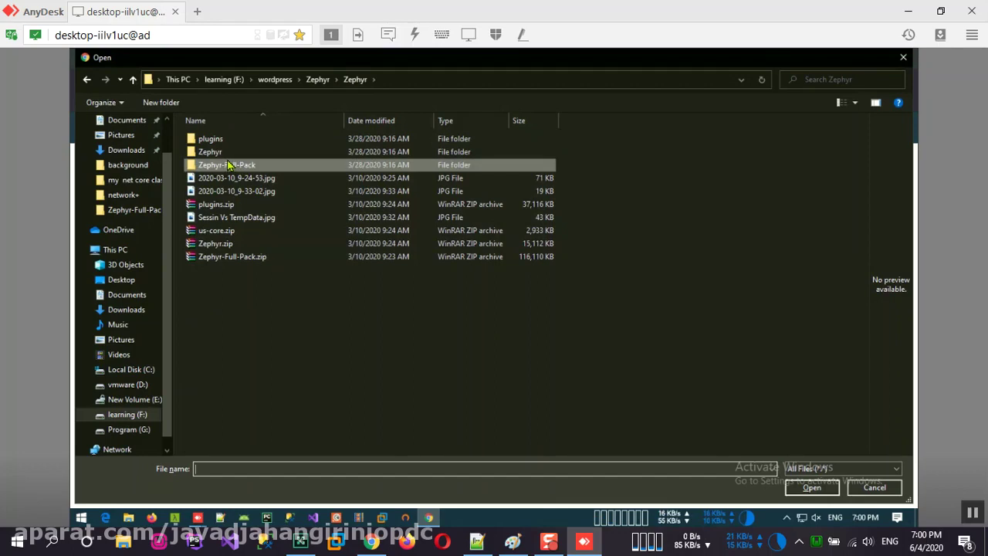
{"action": "left_click", "coordinate": [223, 234]}
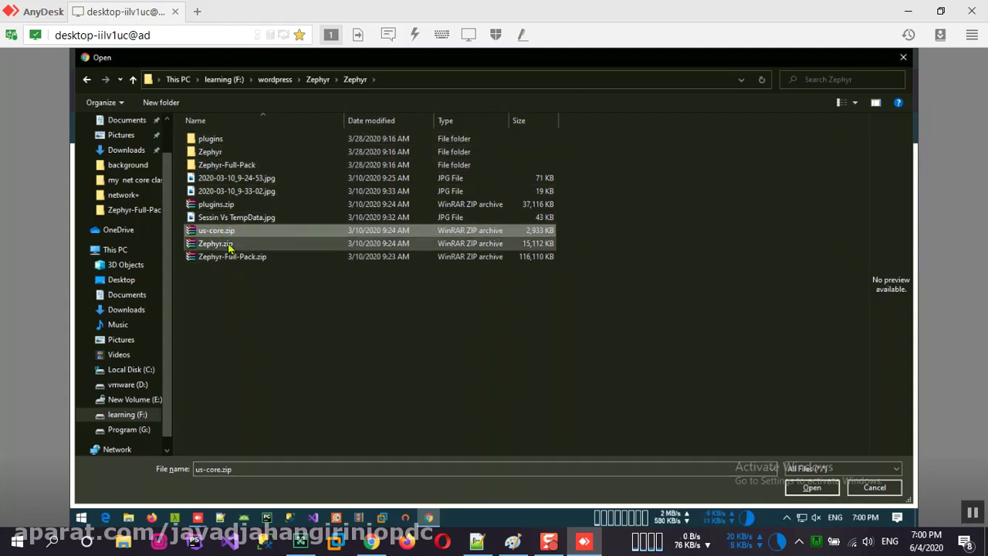
{"action": "left_click", "coordinate": [228, 244]}
{"action": "double_click", "coordinate": [224, 152]}
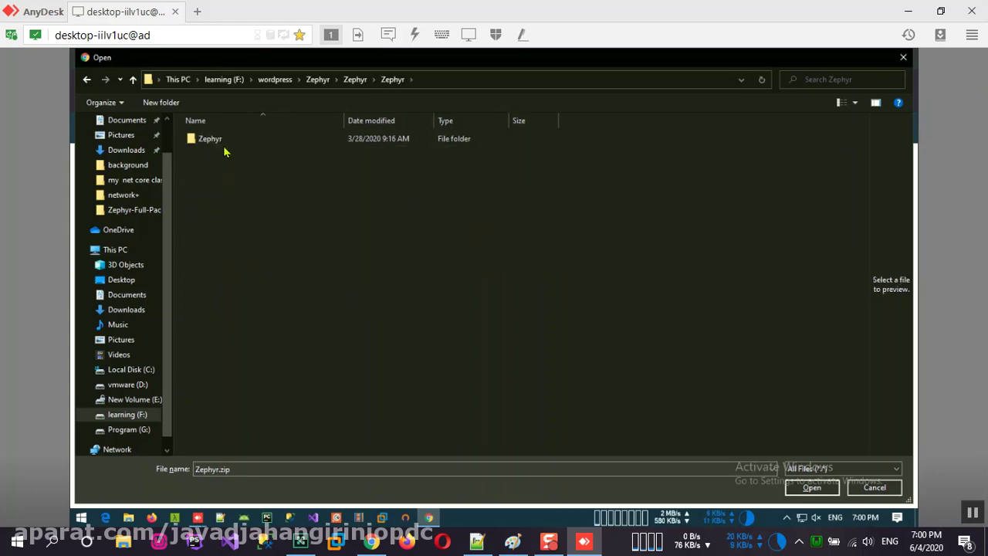
{"action": "double_click", "coordinate": [223, 143]}
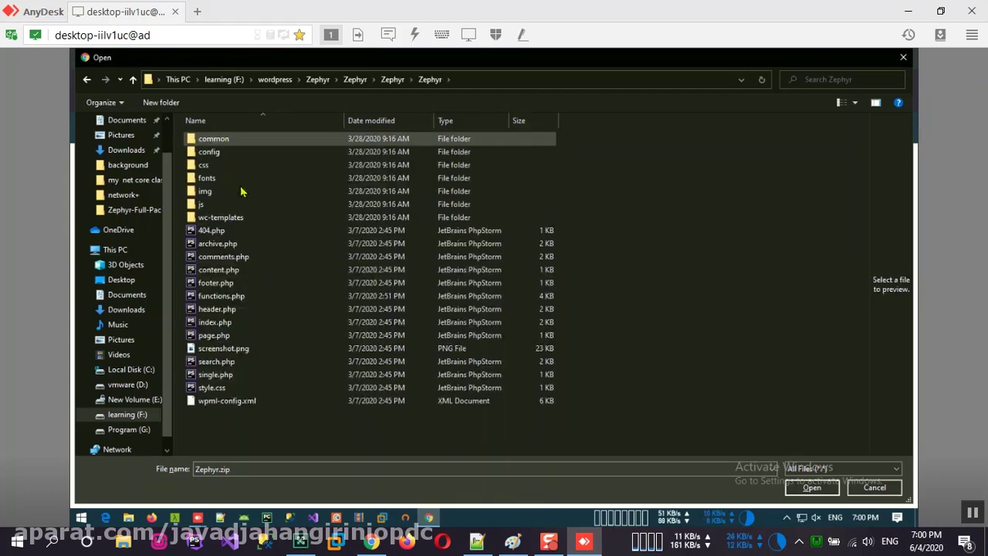
{"action": "left_click", "coordinate": [391, 79]}
{"action": "left_click", "coordinate": [355, 80]}
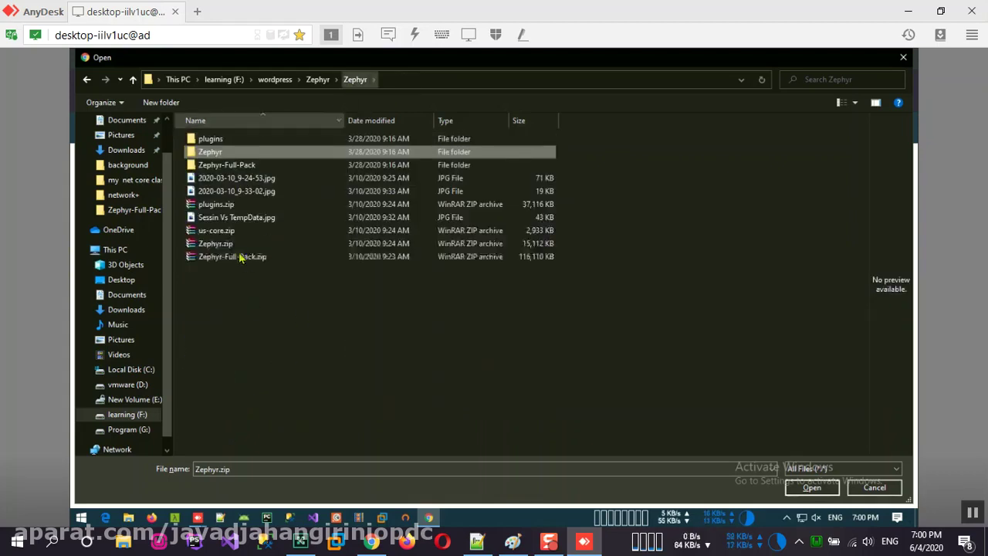
{"action": "left_click", "coordinate": [228, 244]}
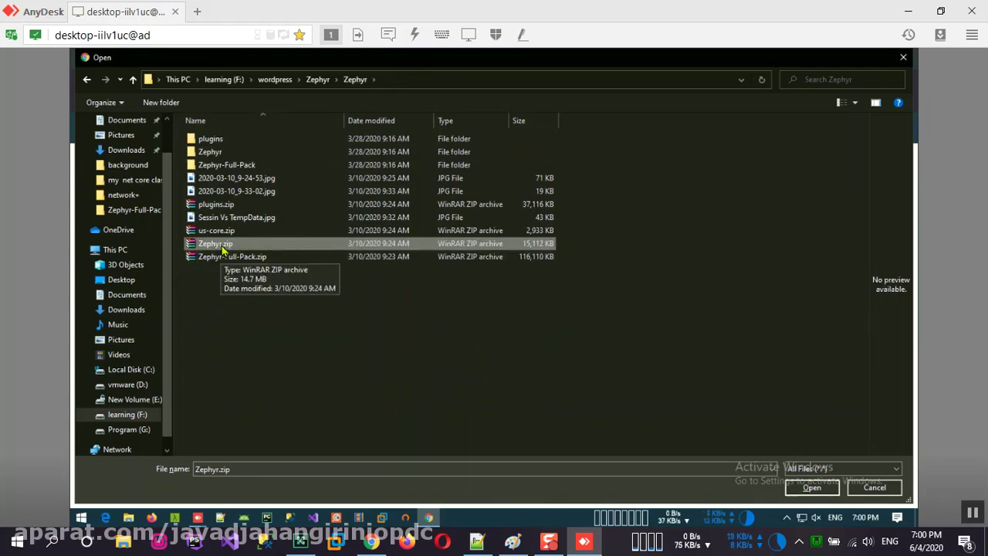
{"action": "left_click", "coordinate": [811, 488]}
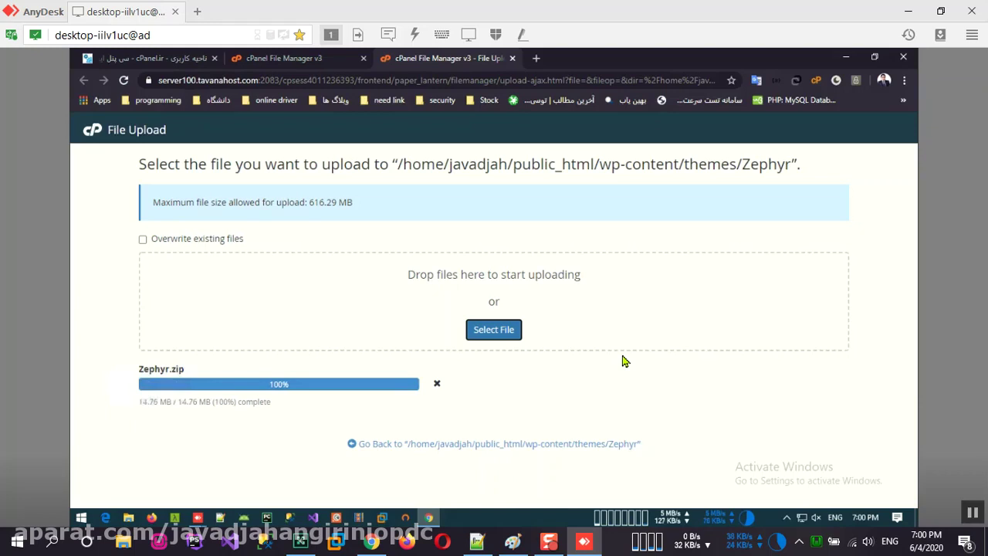
{"action": "left_click", "coordinate": [905, 12]}
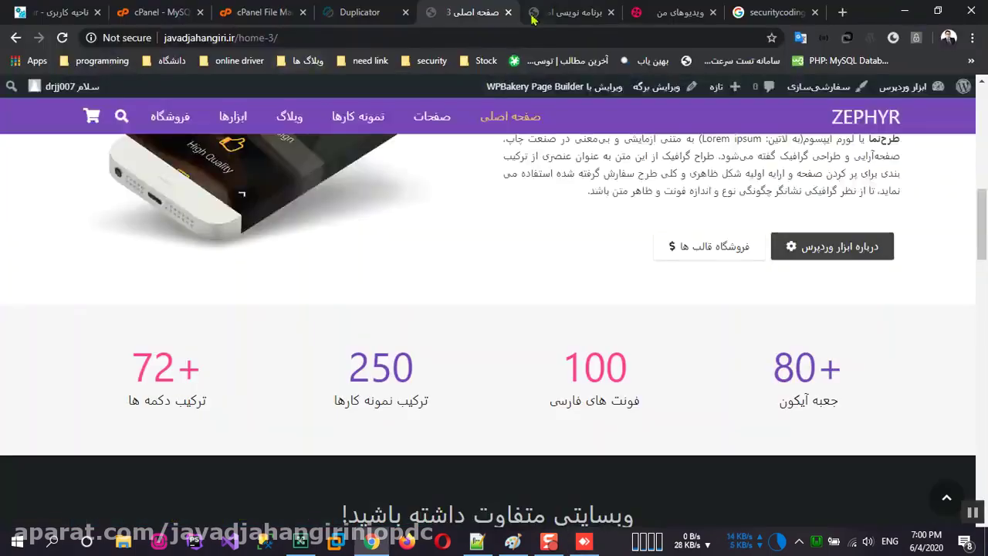
Step: In the local File Manager, open wp-content/themes/Zephyr and review its theme files
{"action": "left_click", "coordinate": [247, 16]}
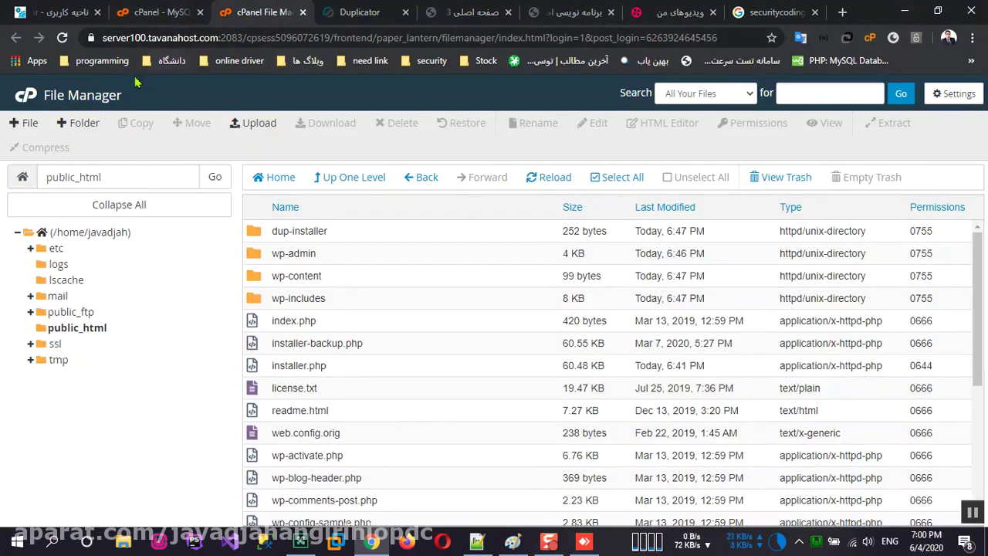
{"action": "double_click", "coordinate": [334, 279]}
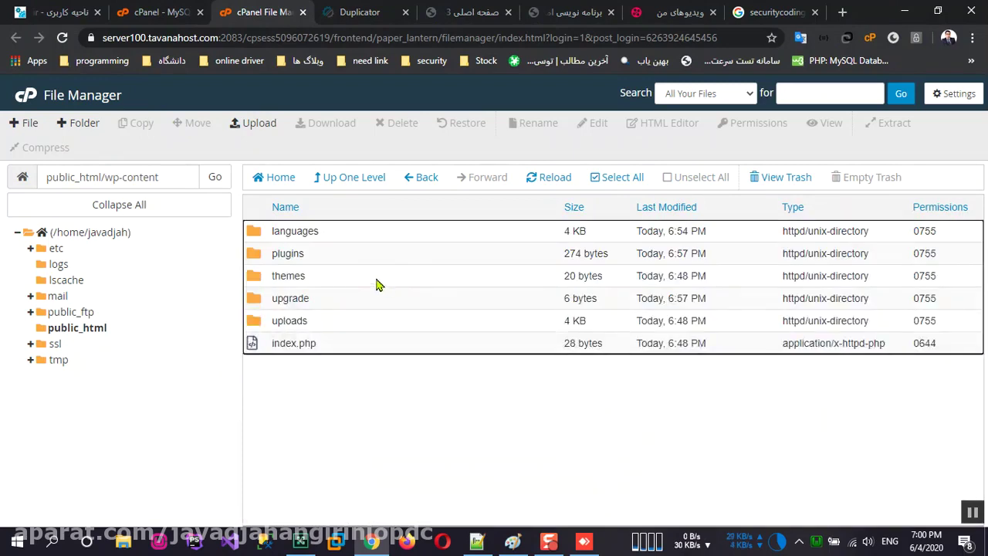
{"action": "double_click", "coordinate": [369, 278]}
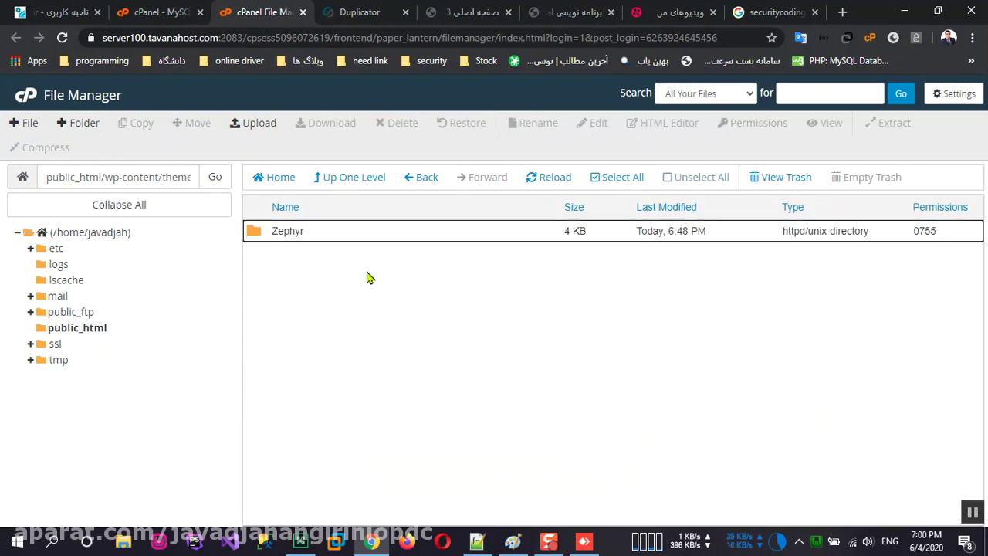
{"action": "double_click", "coordinate": [358, 231]}
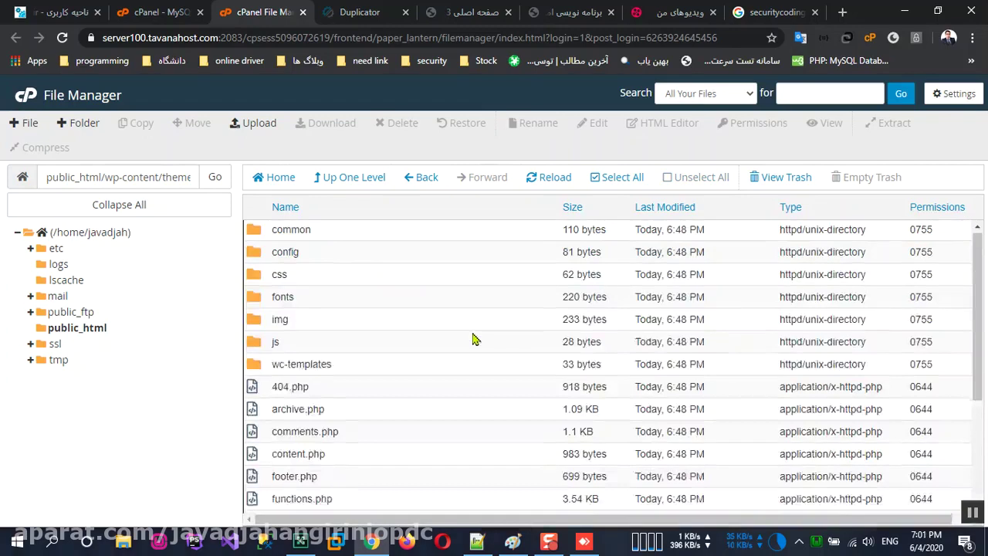
{"action": "scroll", "coordinate": [476, 351], "scroll_direction": "down", "scroll_amount": 3}
{"action": "scroll", "coordinate": [417, 479], "scroll_direction": "up", "scroll_amount": 3}
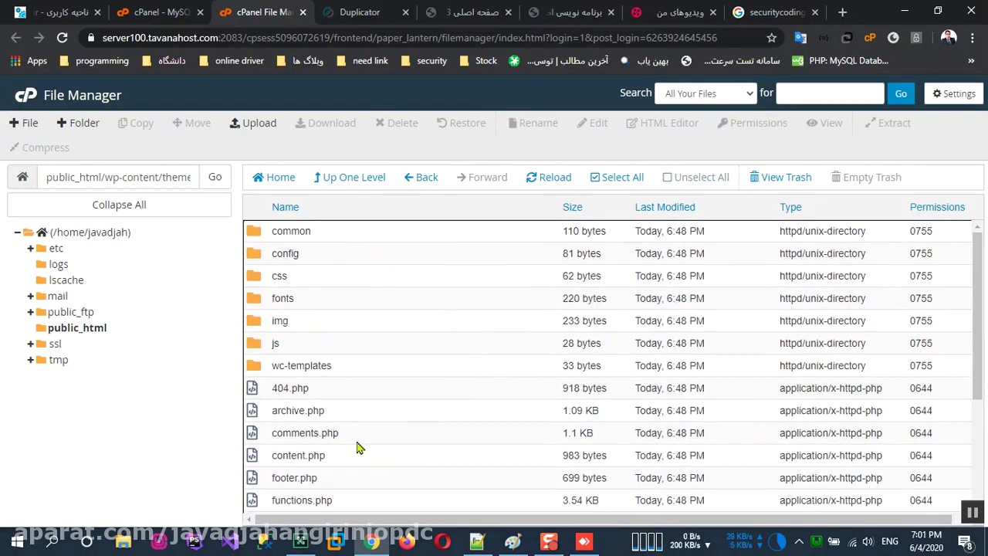
Step: Browse again from public_html to themes/Zephyr, then return to the remote upload page
{"action": "left_click", "coordinate": [98, 334]}
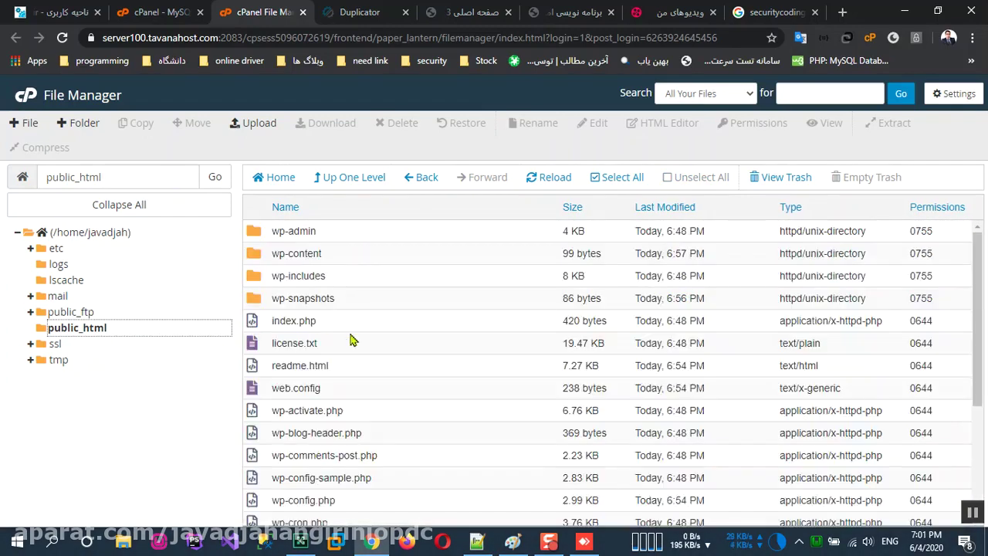
{"action": "double_click", "coordinate": [351, 254]}
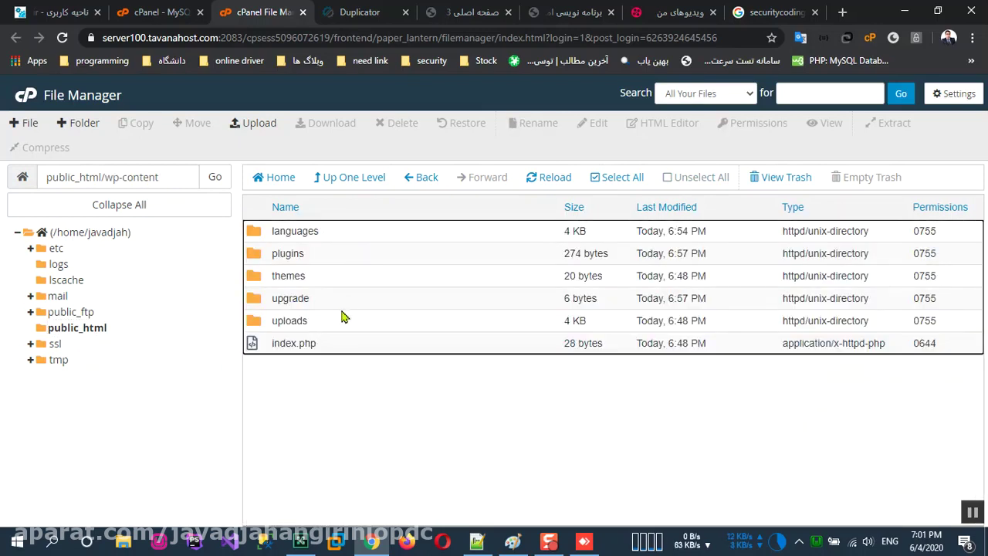
{"action": "double_click", "coordinate": [328, 277]}
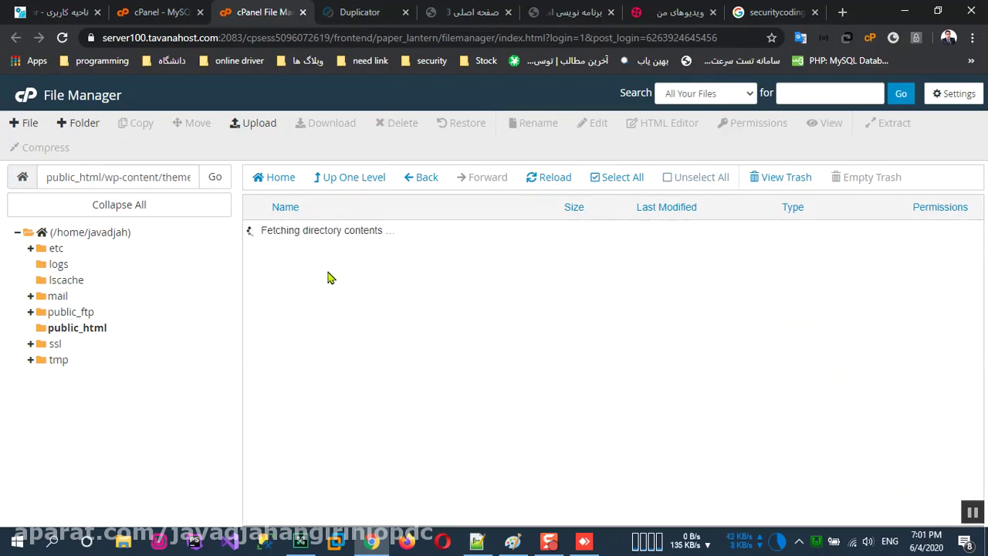
{"action": "double_click", "coordinate": [325, 238]}
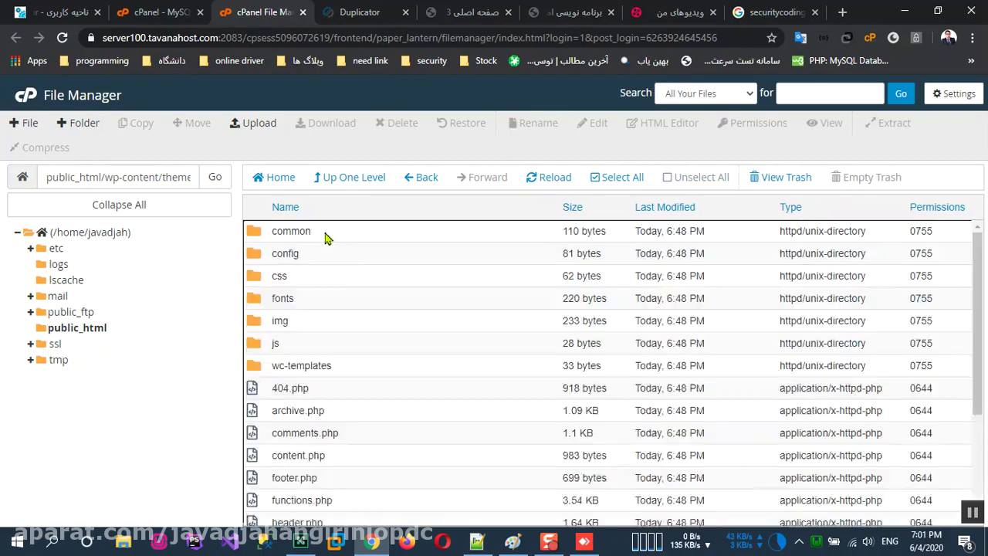
{"action": "scroll", "coordinate": [343, 301], "scroll_direction": "down", "scroll_amount": 2}
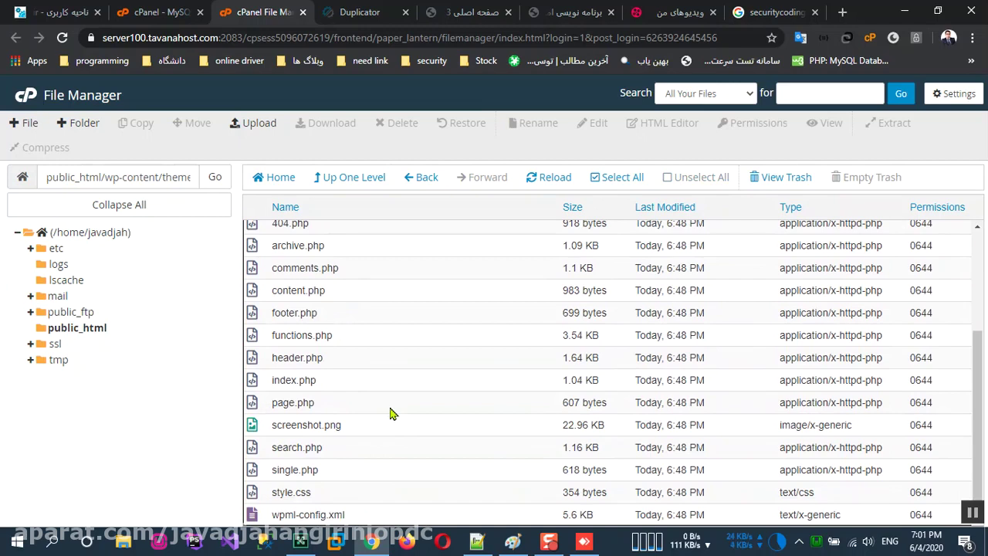
{"action": "scroll", "coordinate": [390, 414], "scroll_direction": "up", "scroll_amount": 2}
{"action": "key", "text": "alt+Tab"}
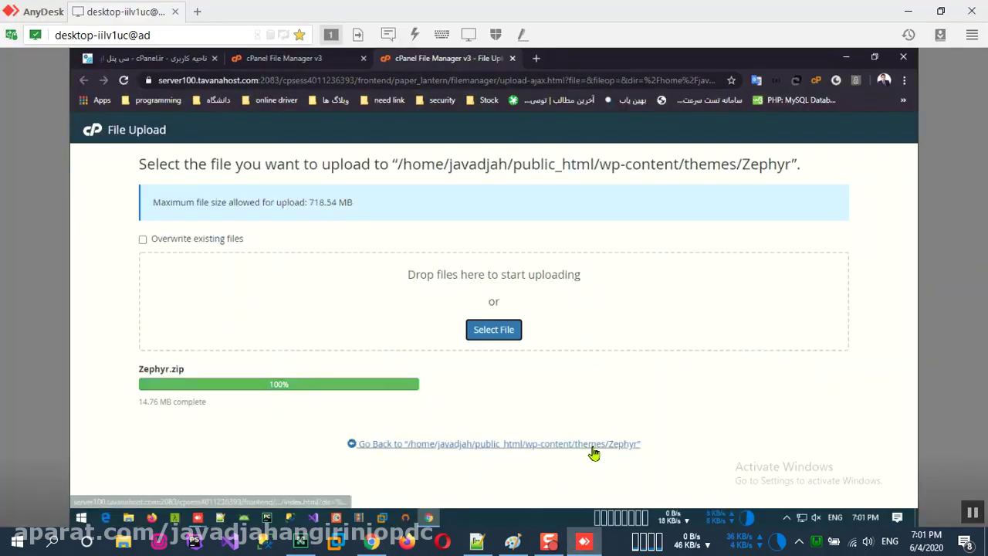
Step: Return from the upload page to the Zephyr folder and leave the remote session
{"action": "left_click", "coordinate": [529, 444]}
{"action": "scroll", "coordinate": [395, 374], "scroll_direction": "down", "scroll_amount": 1}
{"action": "scroll", "coordinate": [395, 374], "scroll_direction": "down", "scroll_amount": 2}
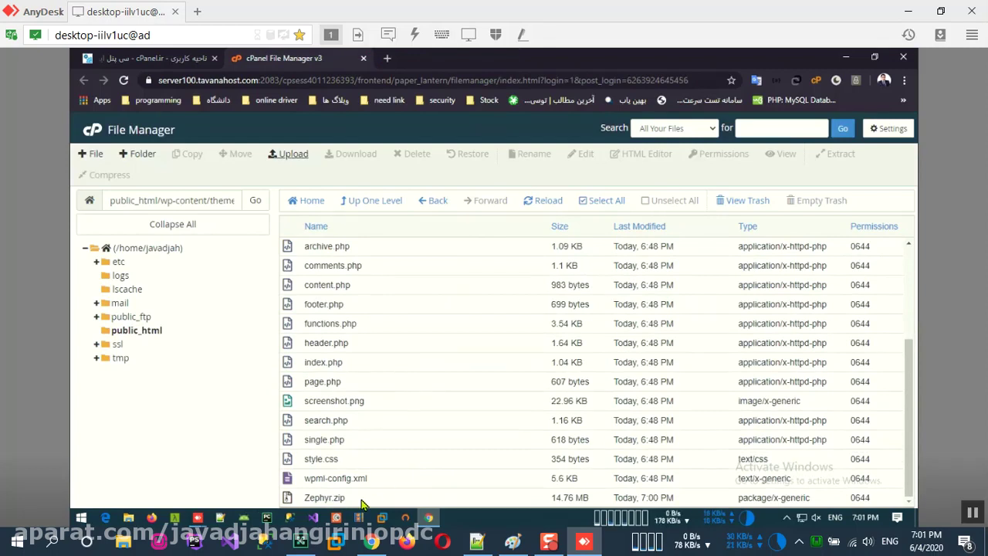
{"action": "left_click", "coordinate": [985, 17]}
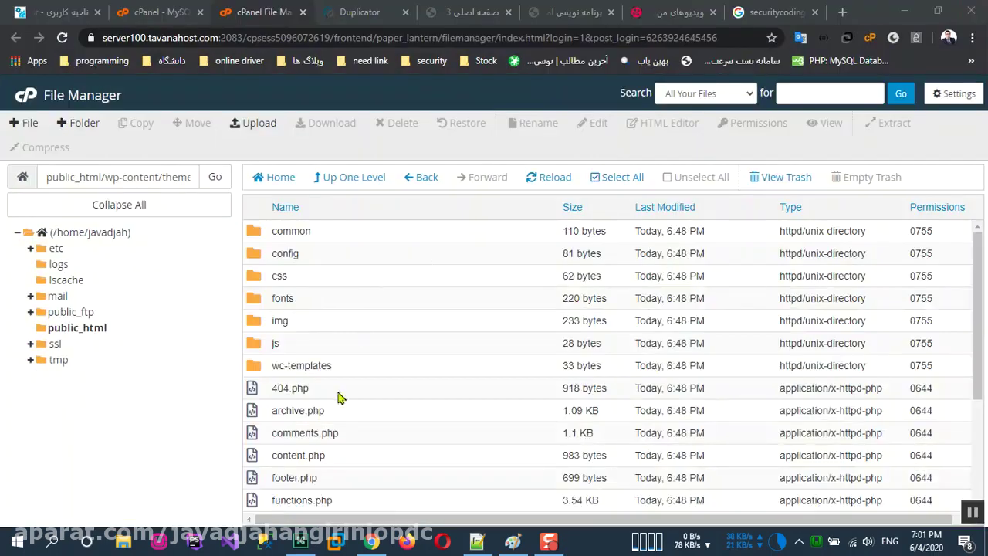
Step: Reload the Zephyr folder to show Zephyr.zip (14.76 MB), then go to public_html/wp-content
{"action": "scroll", "coordinate": [332, 394], "scroll_direction": "down", "scroll_amount": 5}
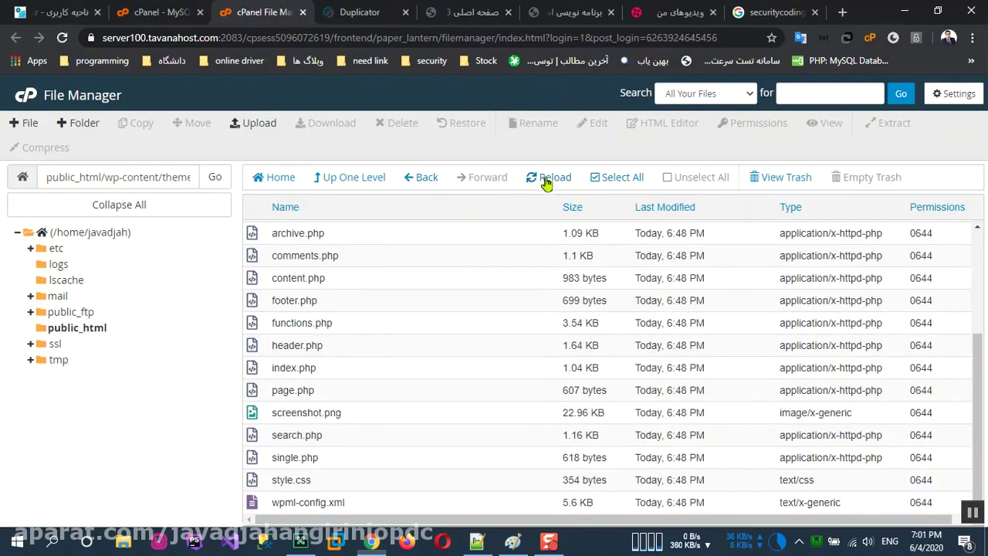
{"action": "left_click", "coordinate": [547, 179]}
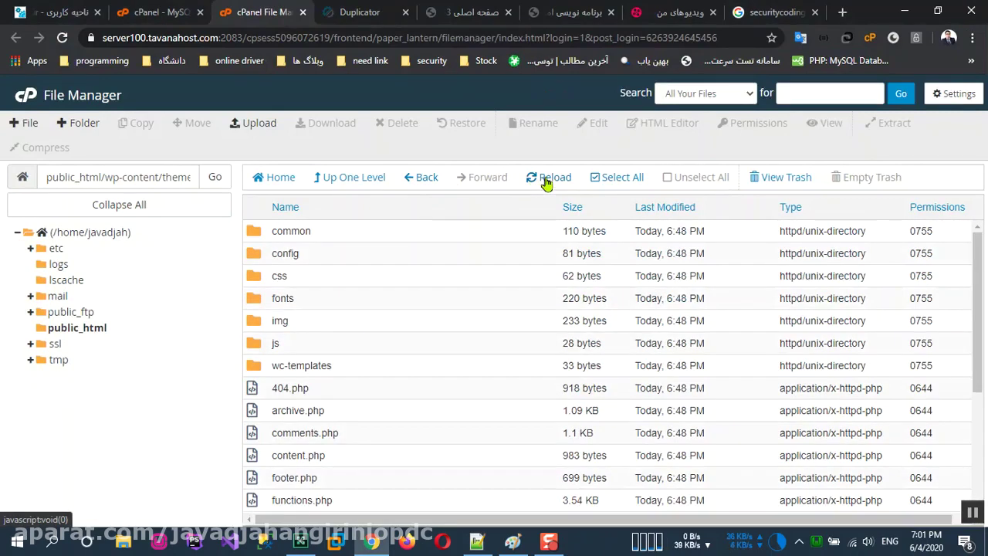
{"action": "scroll", "coordinate": [530, 332], "scroll_direction": "down", "scroll_amount": 3}
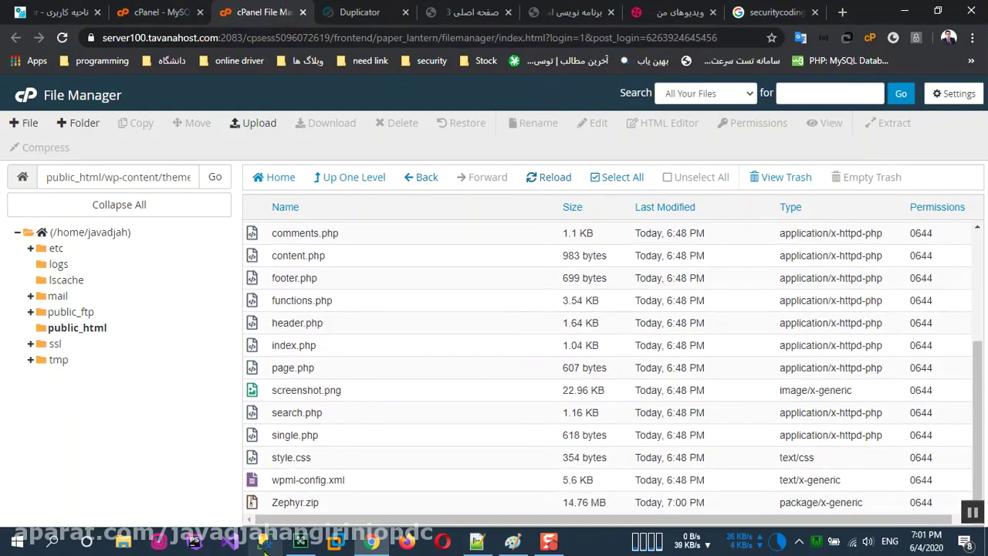
{"action": "left_click", "coordinate": [318, 503]}
{"action": "scroll", "coordinate": [346, 388], "scroll_direction": "up", "scroll_amount": 3}
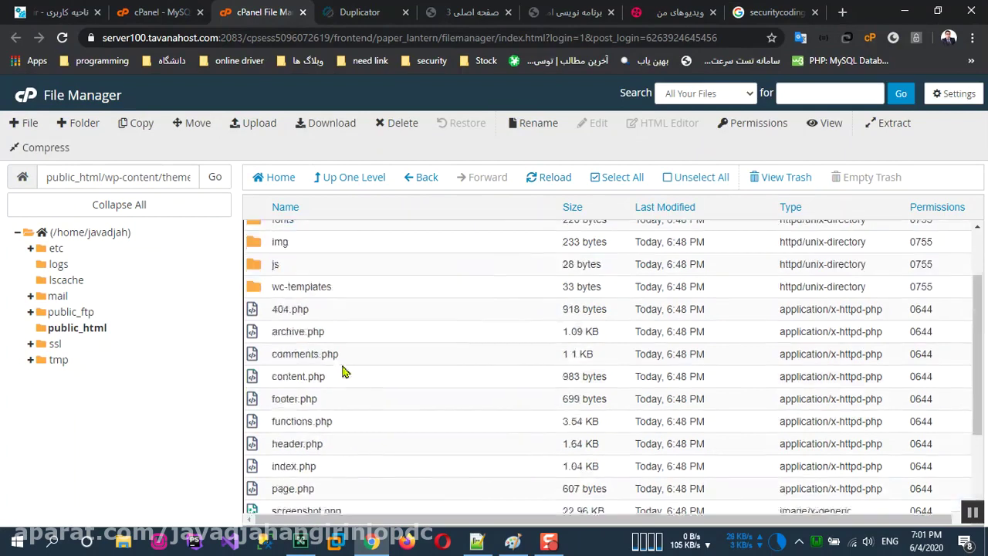
{"action": "scroll", "coordinate": [390, 423], "scroll_direction": "down", "scroll_amount": 3}
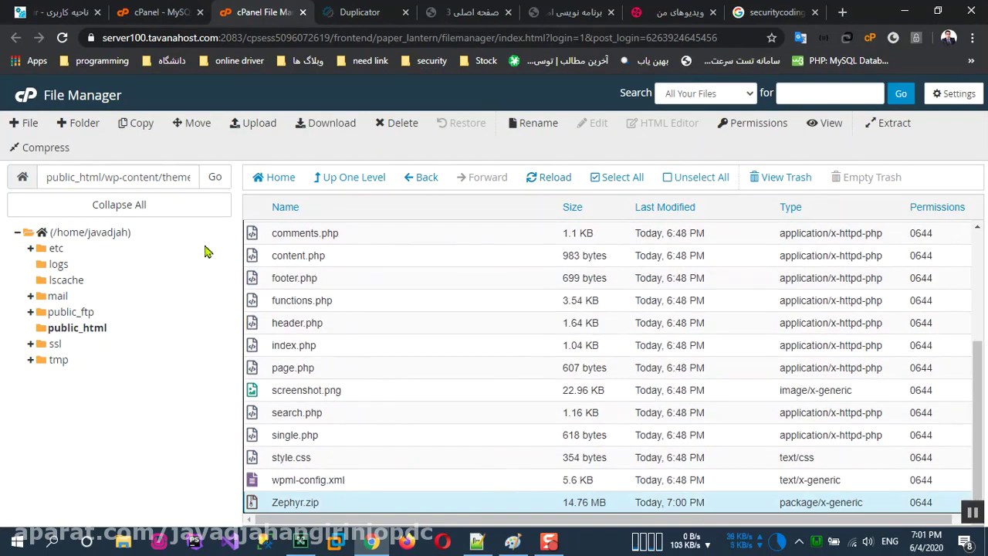
{"action": "left_click", "coordinate": [77, 328]}
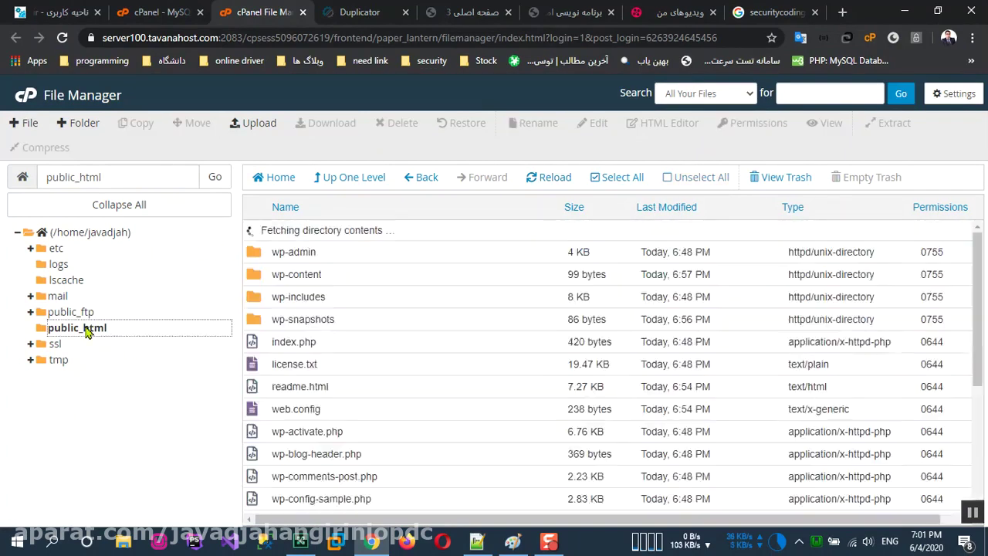
{"action": "double_click", "coordinate": [341, 258]}
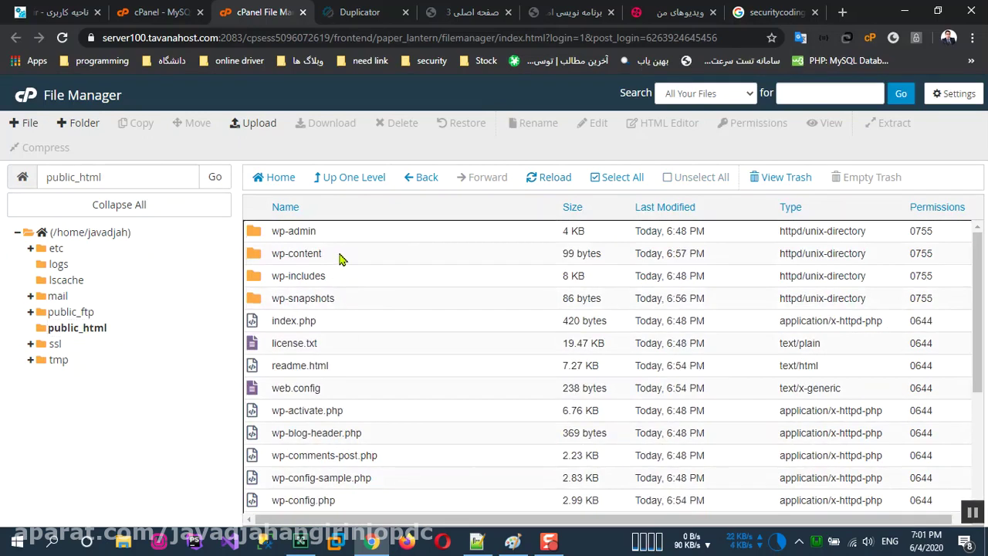
Step: Extract Zephyr.zip in place inside wp-content/themes/Zephyr and close the results
{"action": "double_click", "coordinate": [344, 281]}
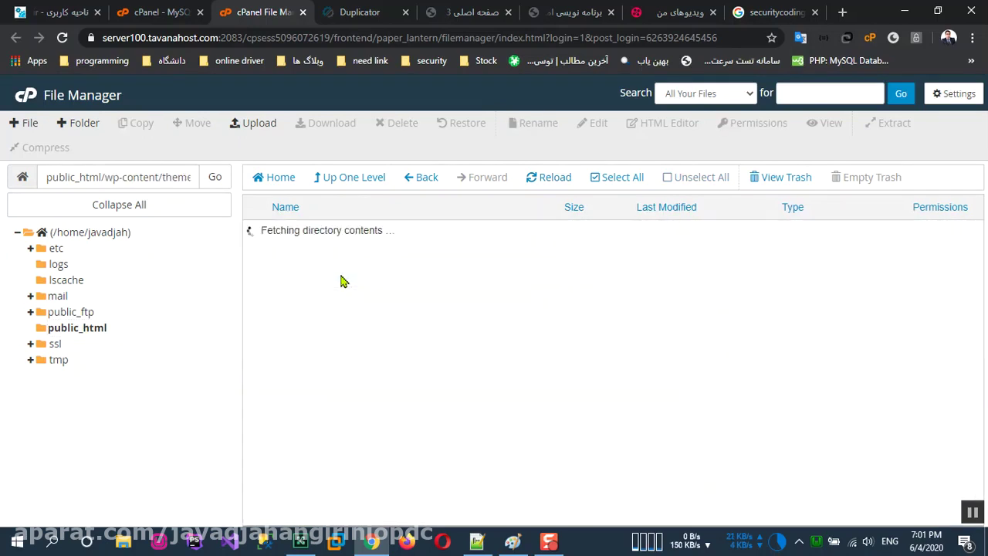
{"action": "left_click", "coordinate": [331, 240]}
{"action": "double_click", "coordinate": [330, 241]}
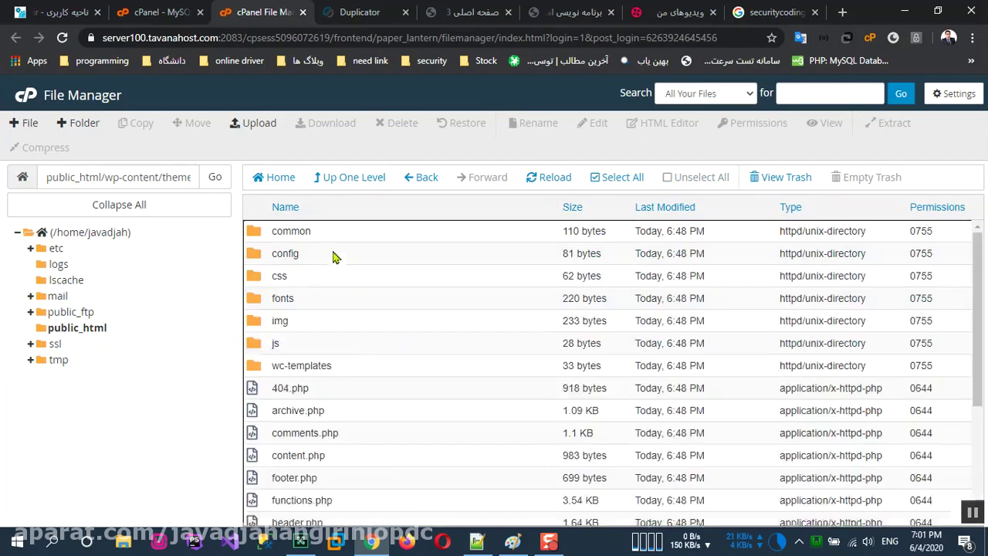
{"action": "scroll", "coordinate": [384, 472], "scroll_direction": "down", "scroll_amount": 3}
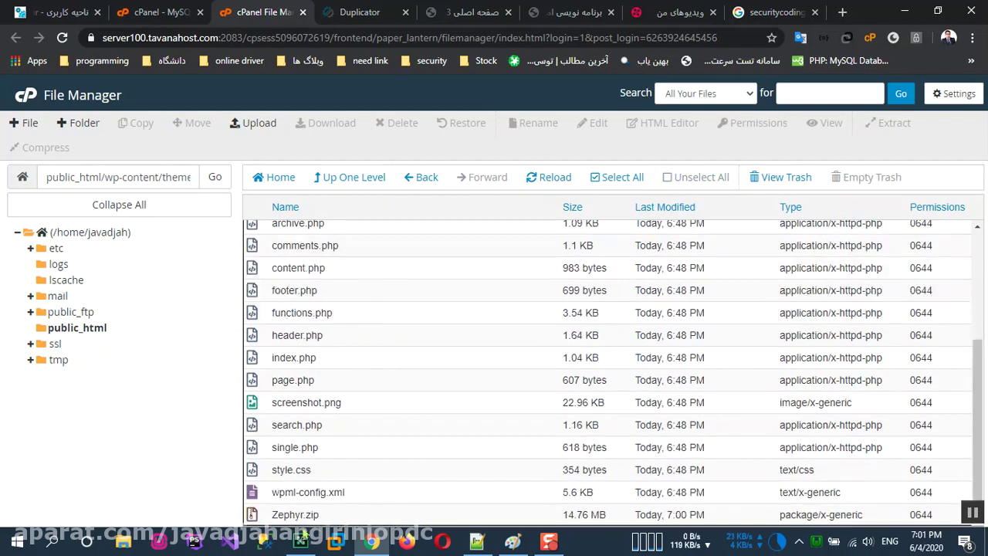
{"action": "left_click", "coordinate": [332, 517]}
{"action": "right_click", "coordinate": [335, 518]}
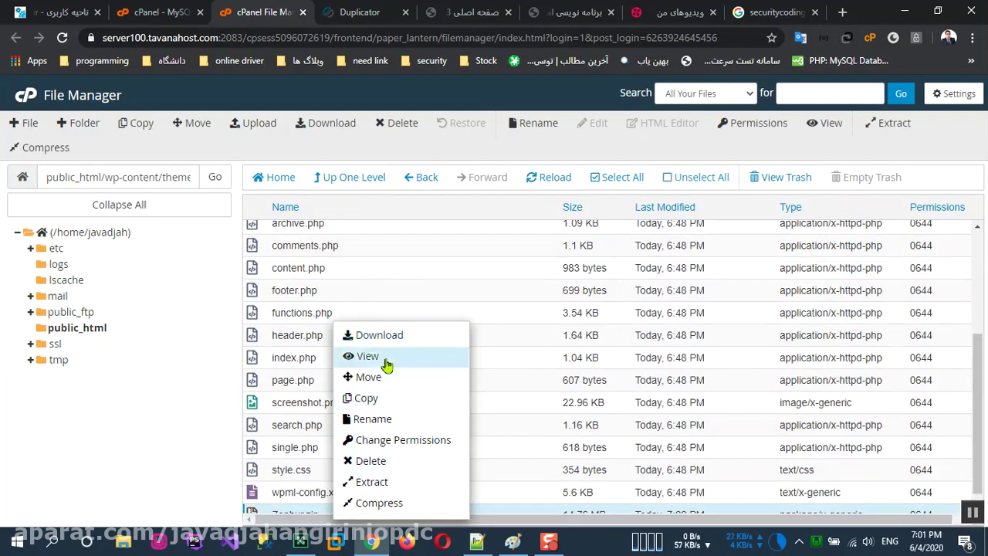
{"action": "left_click", "coordinate": [373, 482]}
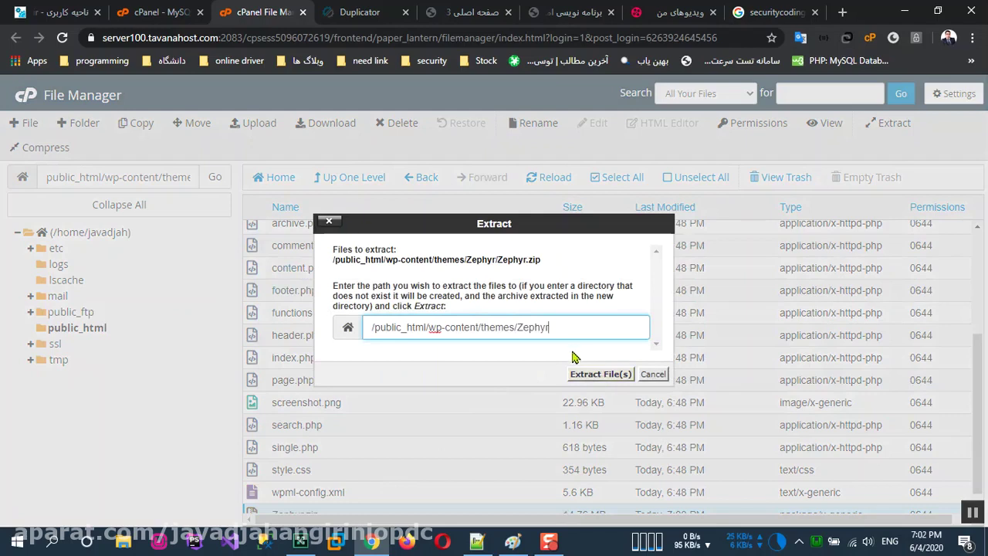
{"action": "left_click", "coordinate": [591, 373]}
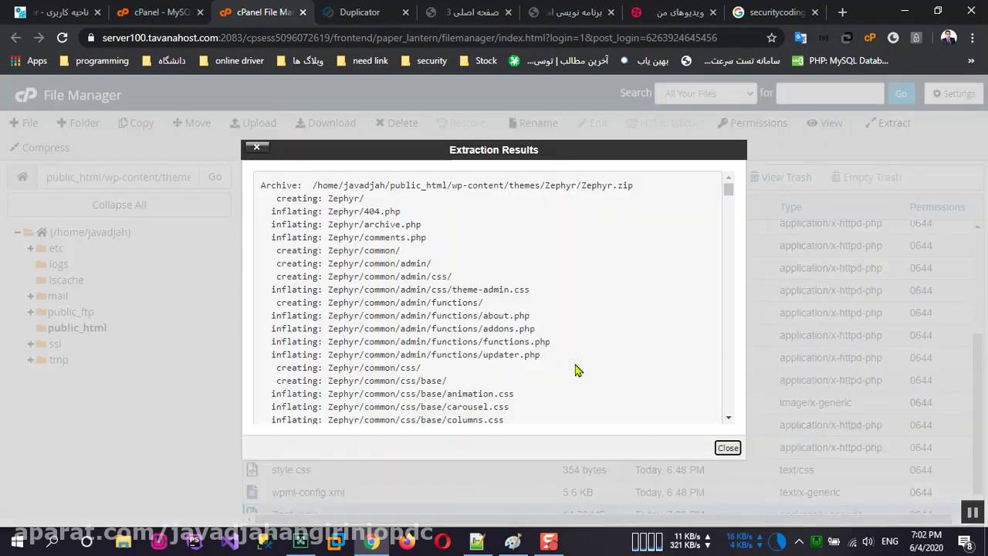
{"action": "left_click", "coordinate": [728, 448]}
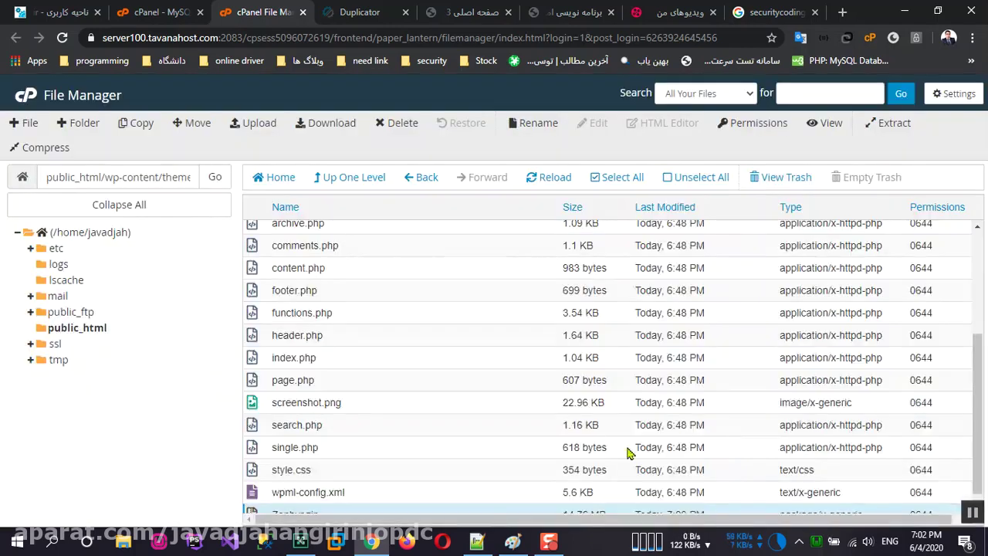
Step: Open the newly extracted nested Zephyr folder and select all its theme files
{"action": "left_click", "coordinate": [551, 177]}
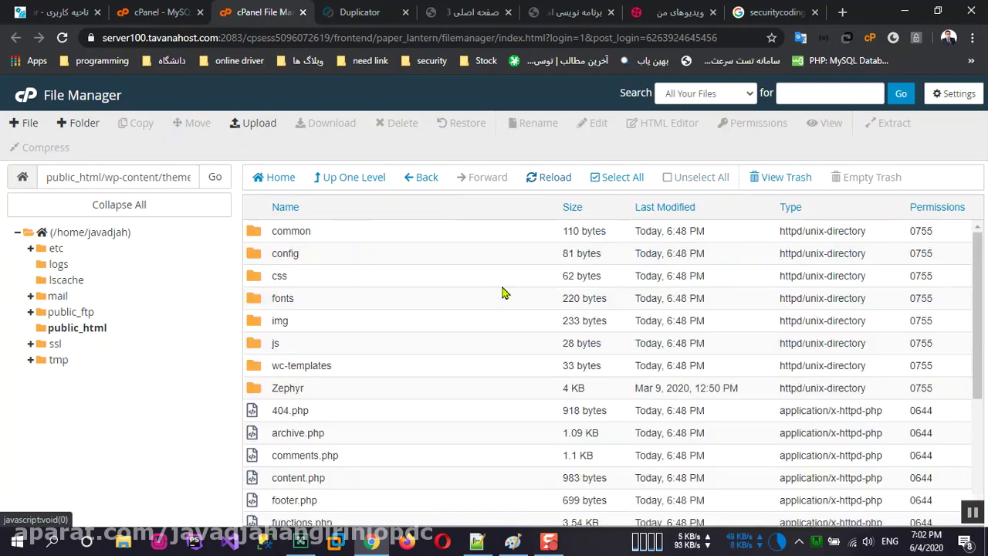
{"action": "scroll", "coordinate": [317, 347], "scroll_direction": "down", "scroll_amount": 3}
{"action": "scroll", "coordinate": [324, 364], "scroll_direction": "up", "scroll_amount": 3}
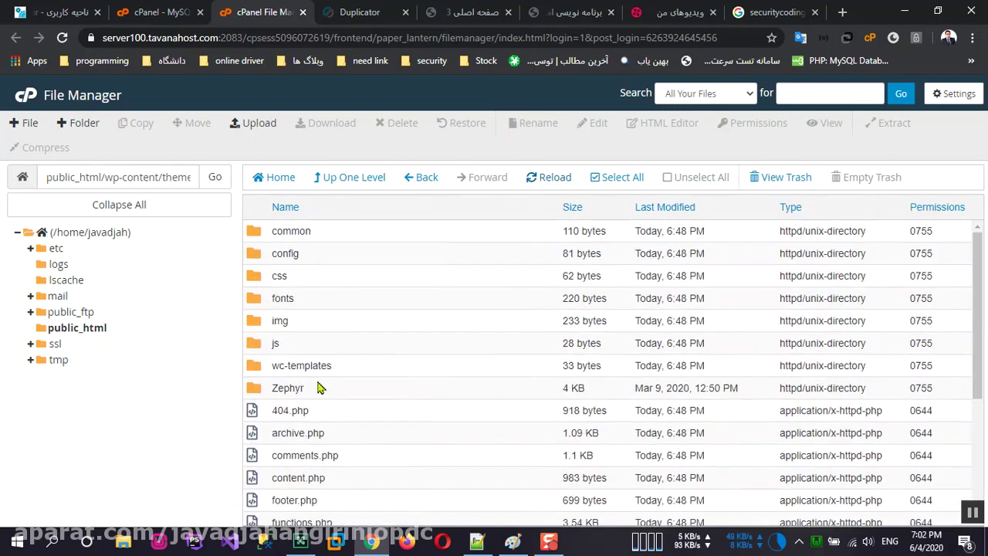
{"action": "double_click", "coordinate": [321, 388]}
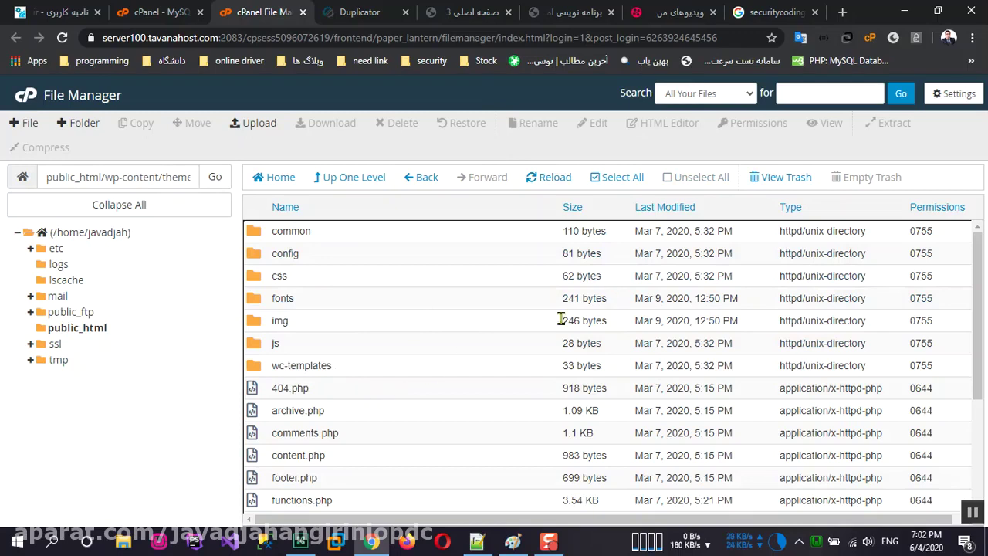
{"action": "left_click", "coordinate": [376, 232]}
{"action": "scroll", "coordinate": [430, 410], "scroll_direction": "down", "scroll_amount": 3}
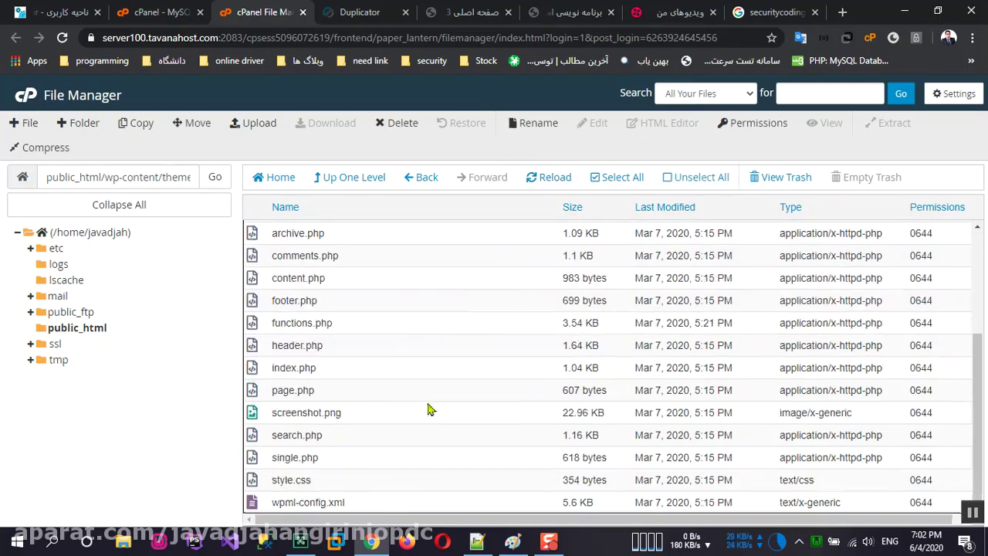
{"action": "left_click", "coordinate": [399, 510], "text": "shift"}
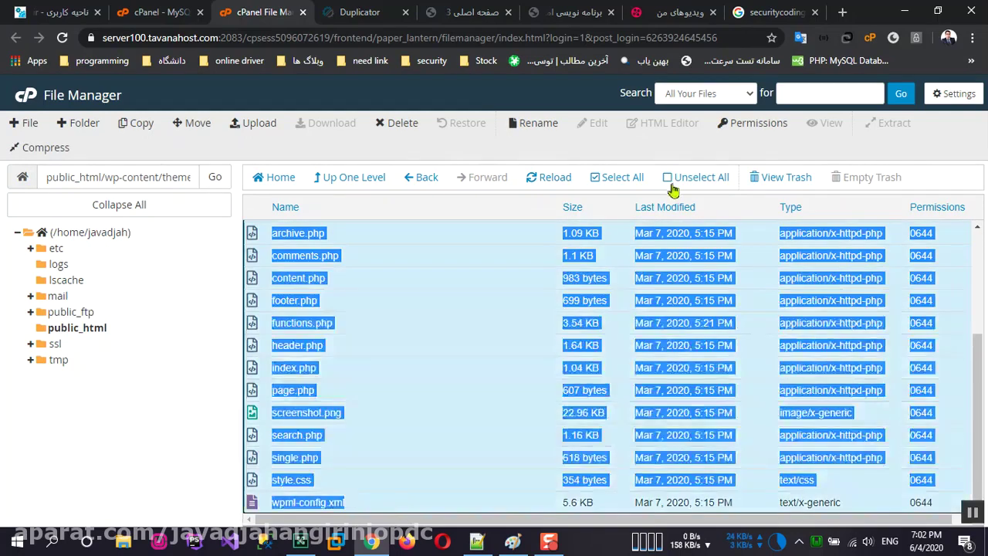
{"action": "left_click", "coordinate": [628, 180]}
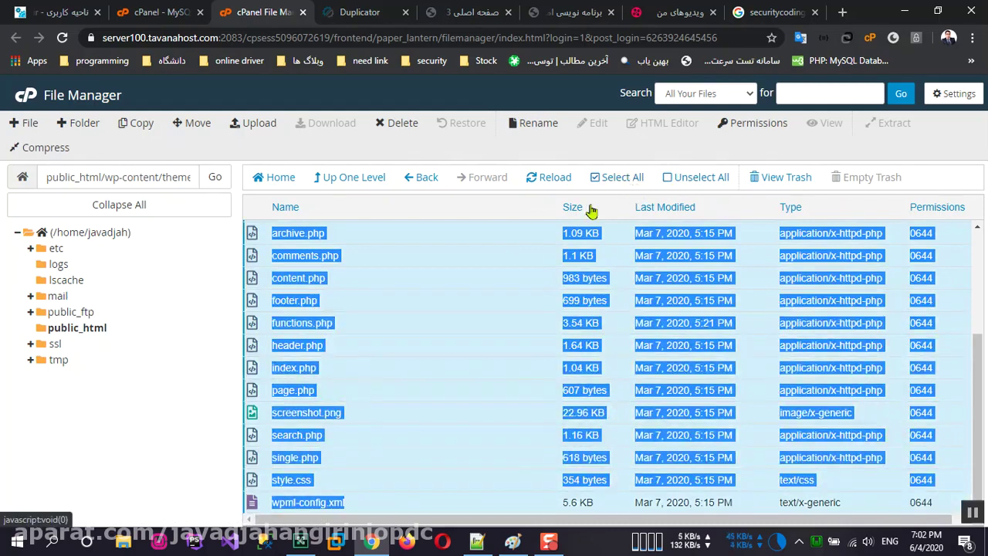
{"action": "left_click", "coordinate": [498, 261]}
{"action": "left_click", "coordinate": [616, 299]}
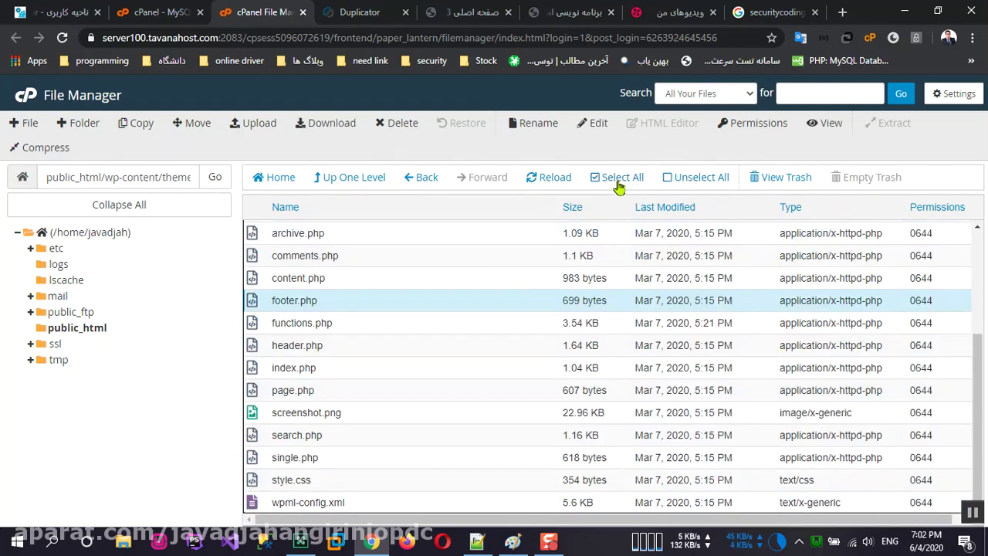
{"action": "left_click", "coordinate": [617, 182]}
Step: Move the selected files to /public_html/wp-content/themes/Zephyr/
{"action": "right_click", "coordinate": [553, 246]}
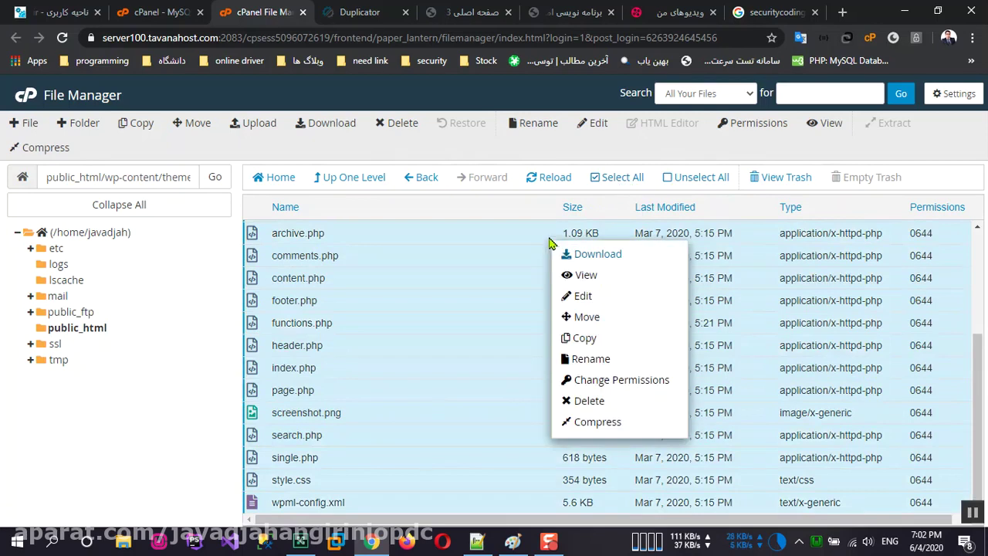
{"action": "left_click", "coordinate": [608, 318]}
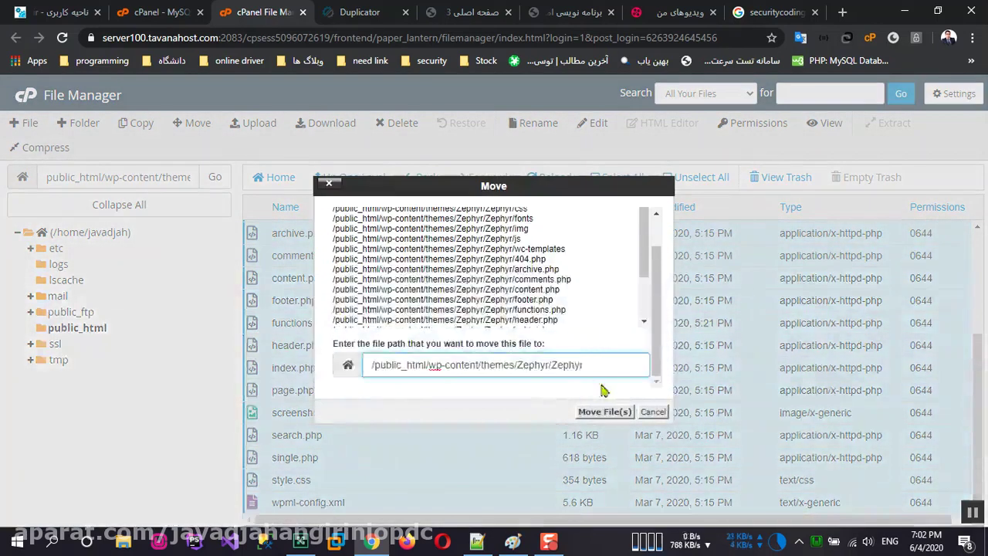
{"action": "key", "text": "BackSpace"}
{"action": "key", "text": "BackSpace"}
{"action": "key", "text": "BackSpace"}
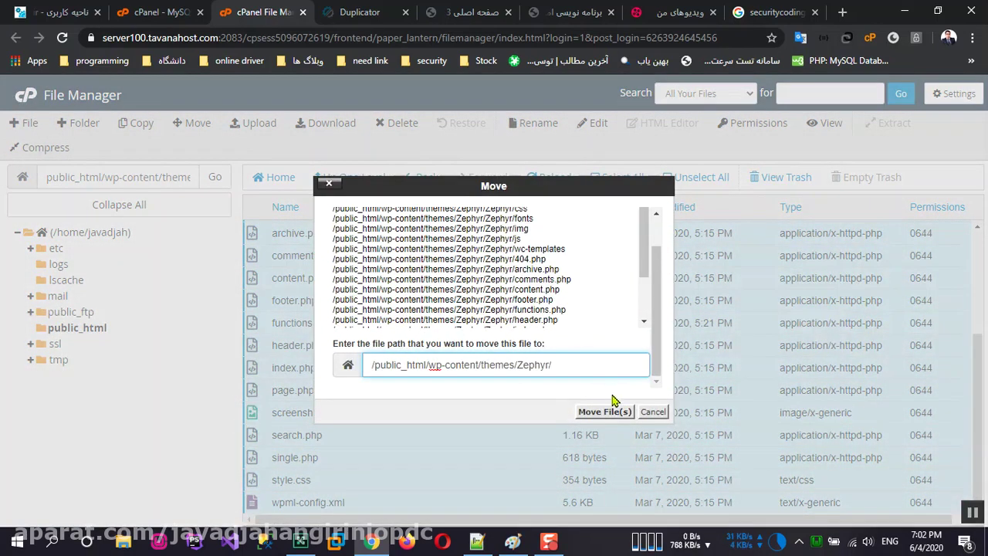
{"action": "left_click", "coordinate": [605, 411]}
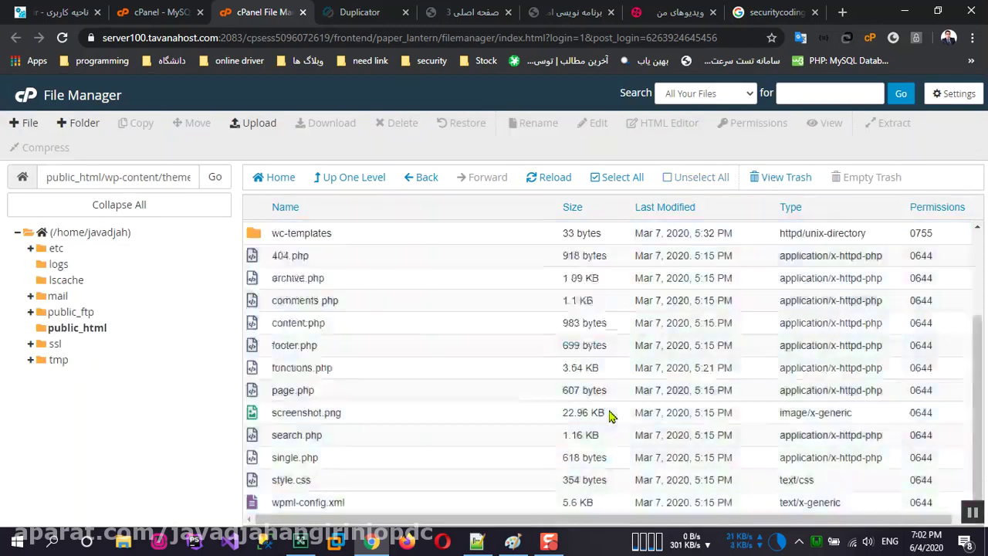
Step: Go to wp-content/themes/Zephyr and confirm the inner Zephyr folder is empty
{"action": "left_click", "coordinate": [65, 330]}
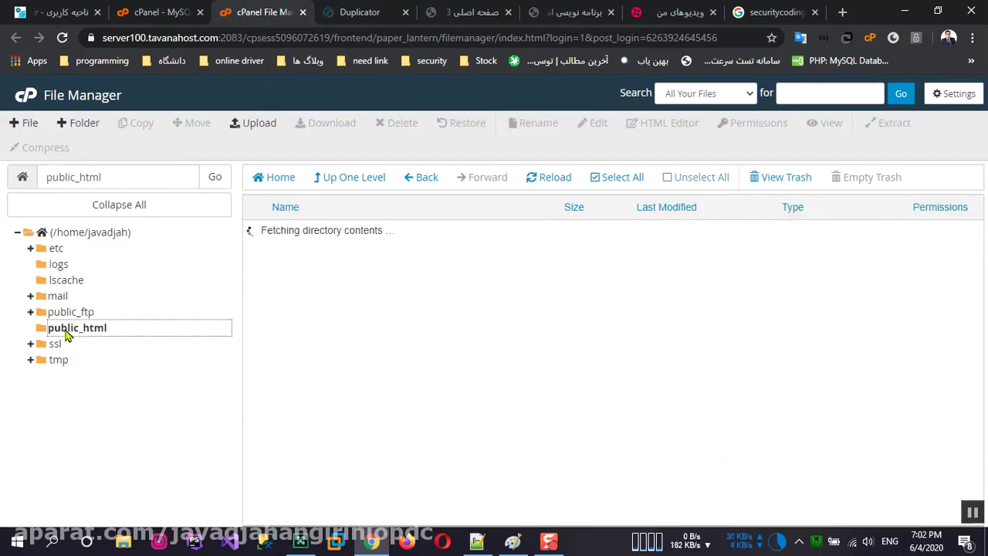
{"action": "double_click", "coordinate": [330, 258]}
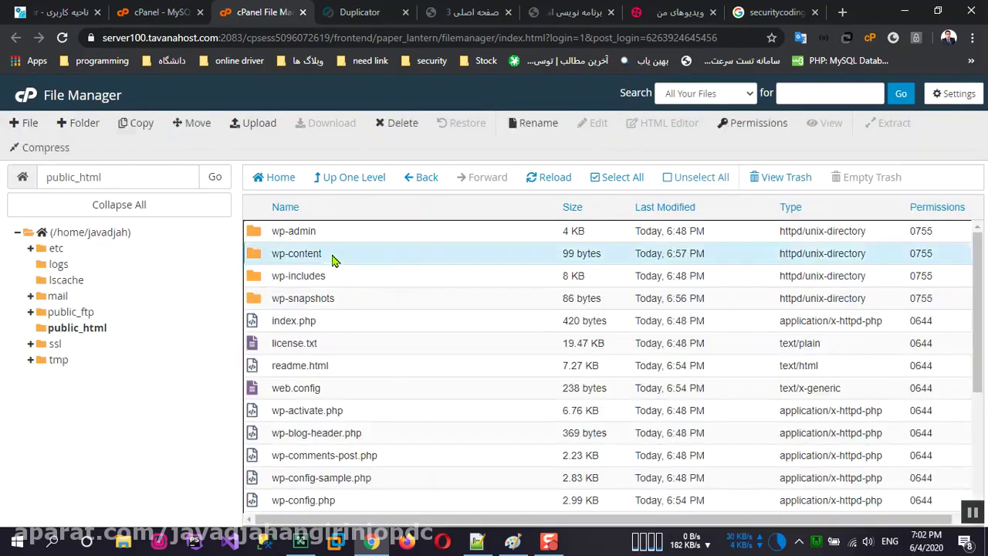
{"action": "double_click", "coordinate": [328, 279]}
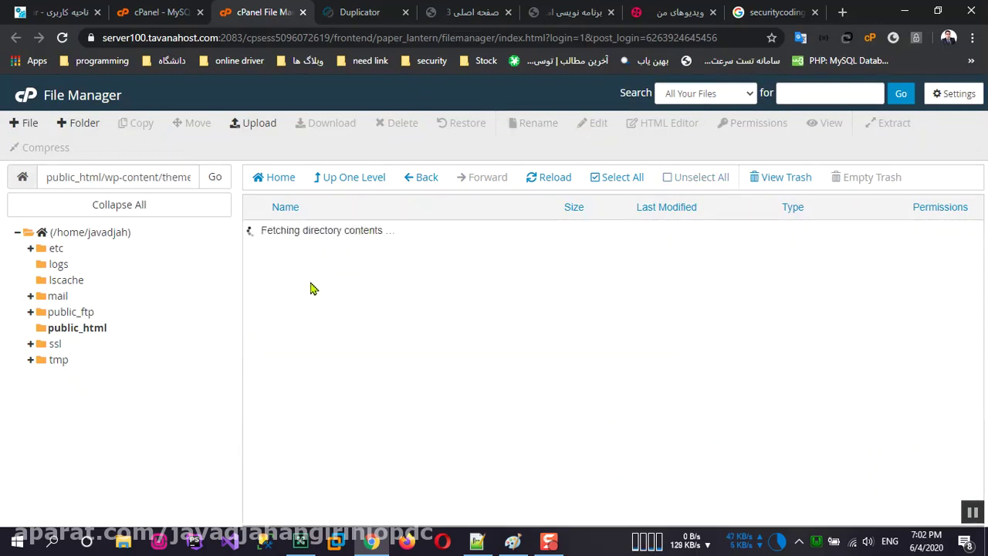
{"action": "double_click", "coordinate": [338, 234]}
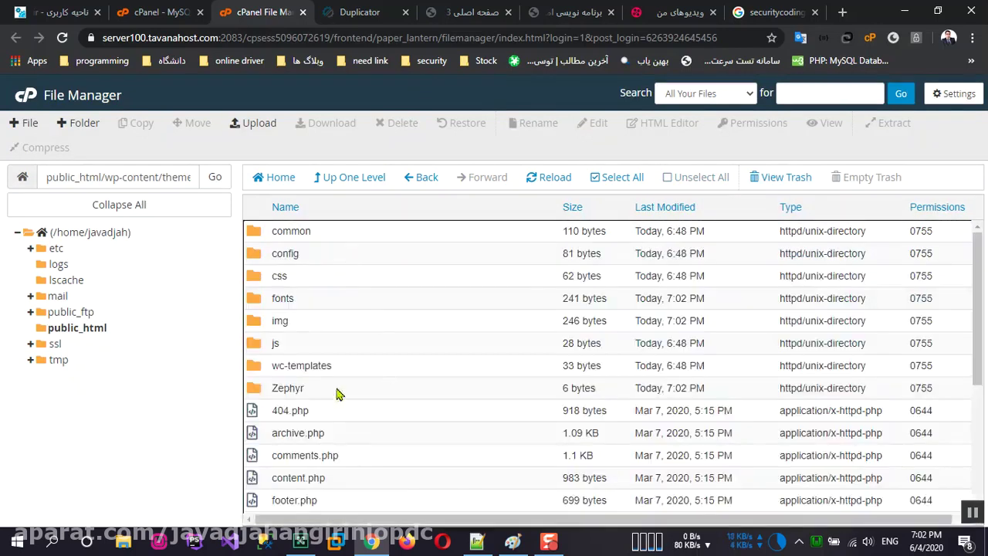
{"action": "left_click", "coordinate": [312, 393]}
{"action": "double_click", "coordinate": [312, 394]}
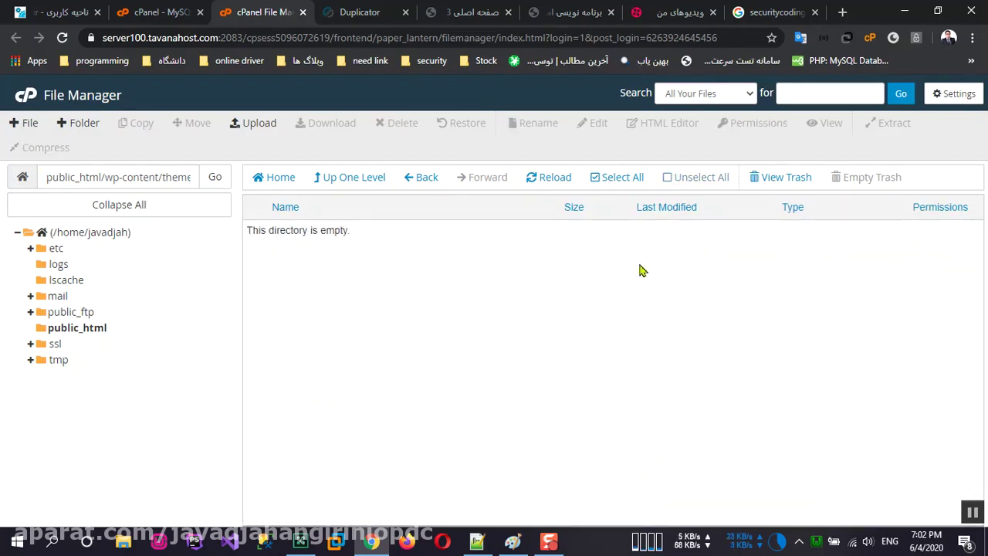
Step: Delete the empty inner Zephyr folder, confirming it goes to the trash
{"action": "left_click", "coordinate": [352, 184]}
{"action": "left_click", "coordinate": [336, 391]}
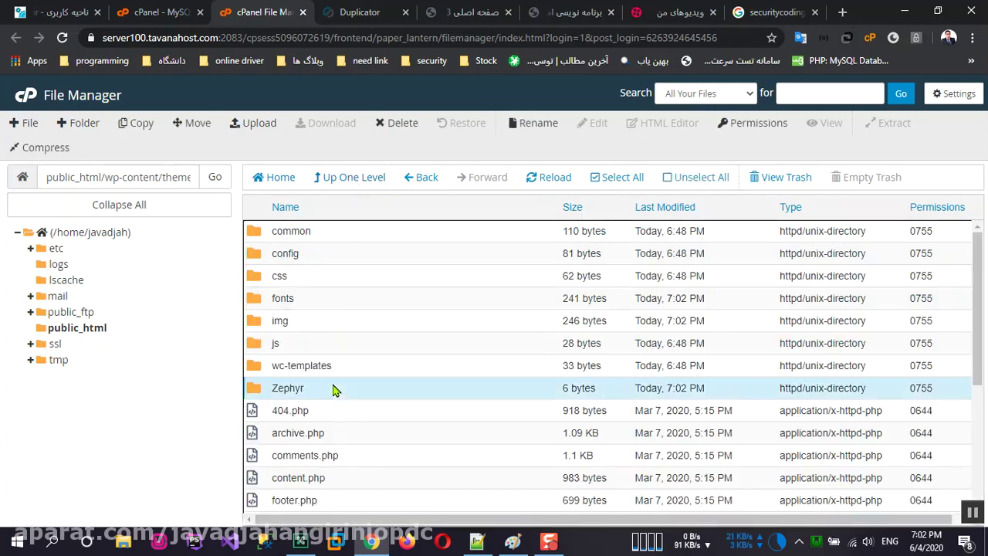
{"action": "left_click", "coordinate": [394, 125]}
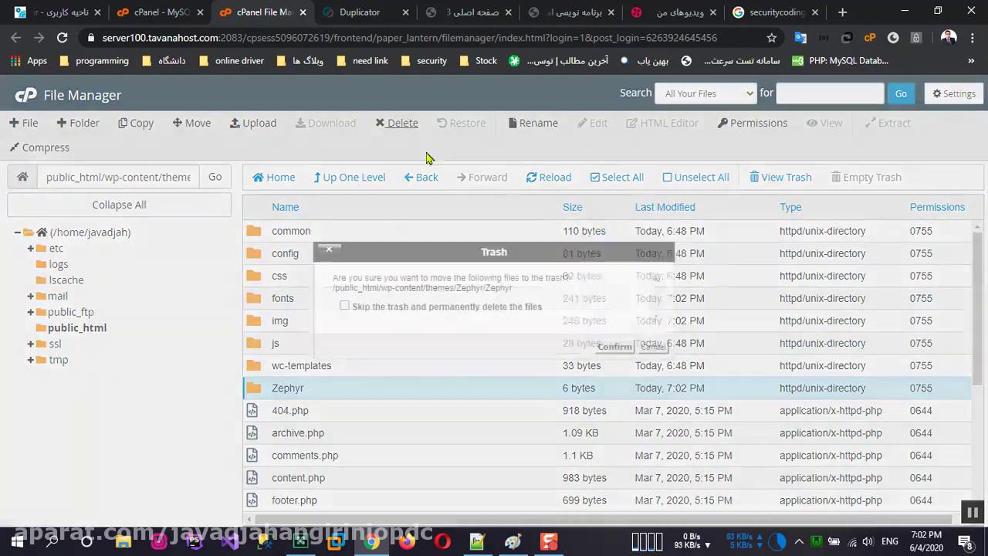
{"action": "left_click", "coordinate": [615, 347]}
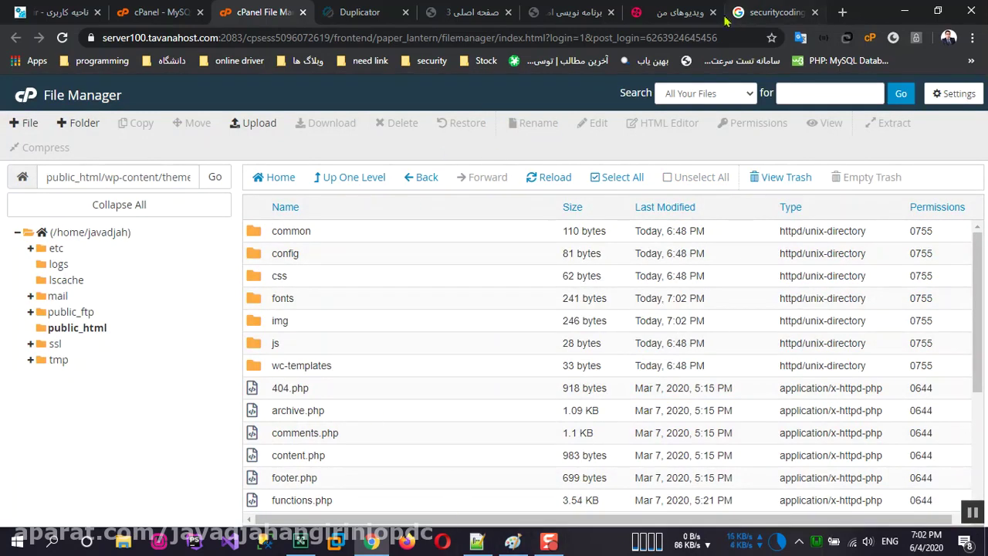
{"action": "left_click", "coordinate": [556, 13]}
Step: Reload the live home-3 tab, then open the صفحه اصلی home page with the Zephyr slider
{"action": "left_click", "coordinate": [483, 14]}
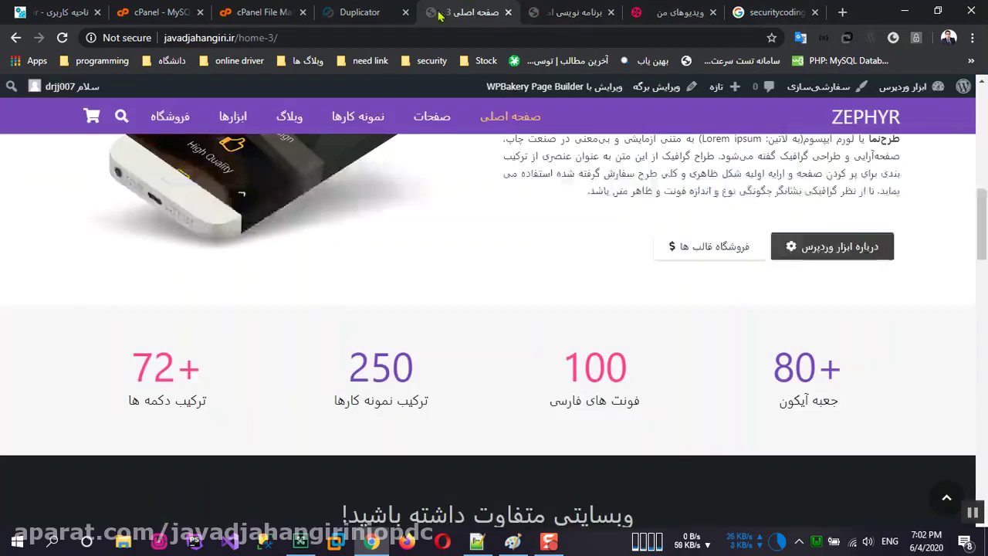
{"action": "left_click", "coordinate": [363, 12]}
{"action": "left_click", "coordinate": [471, 12]}
{"action": "left_click", "coordinate": [62, 38]}
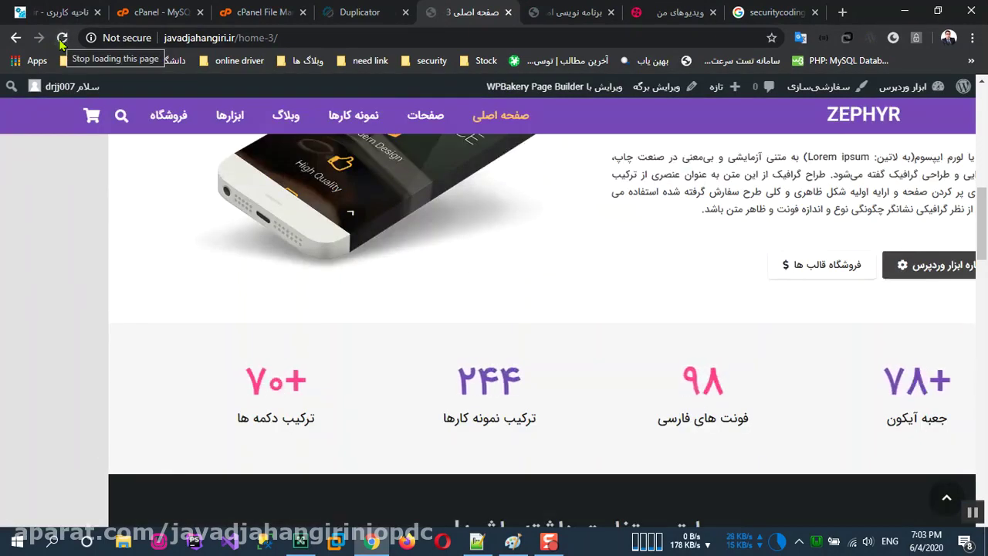
{"action": "scroll", "coordinate": [753, 402], "scroll_direction": "up", "scroll_amount": 5}
{"action": "scroll", "coordinate": [753, 403], "scroll_direction": "up", "scroll_amount": 1}
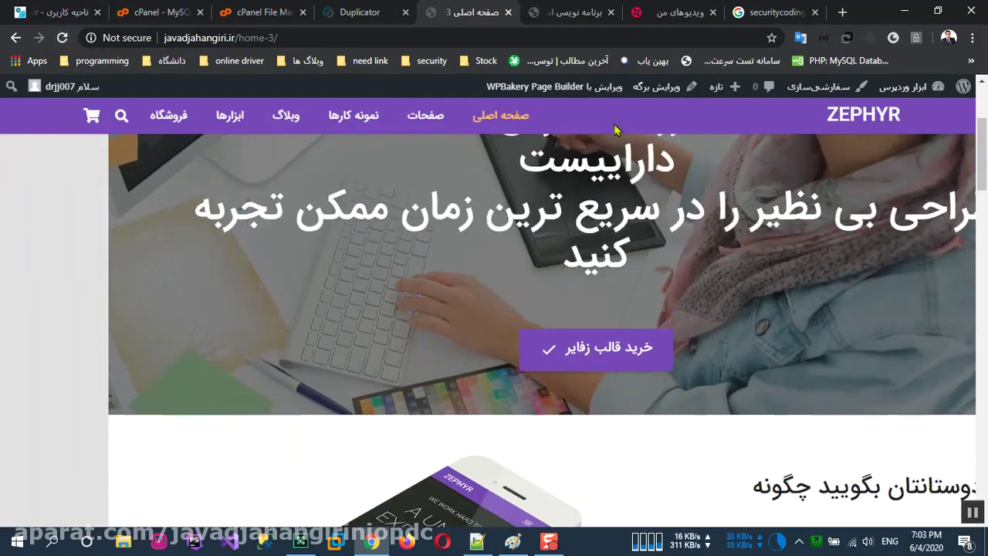
{"action": "mouse_move", "coordinate": [498, 124]}
{"action": "left_click", "coordinate": [499, 124]}
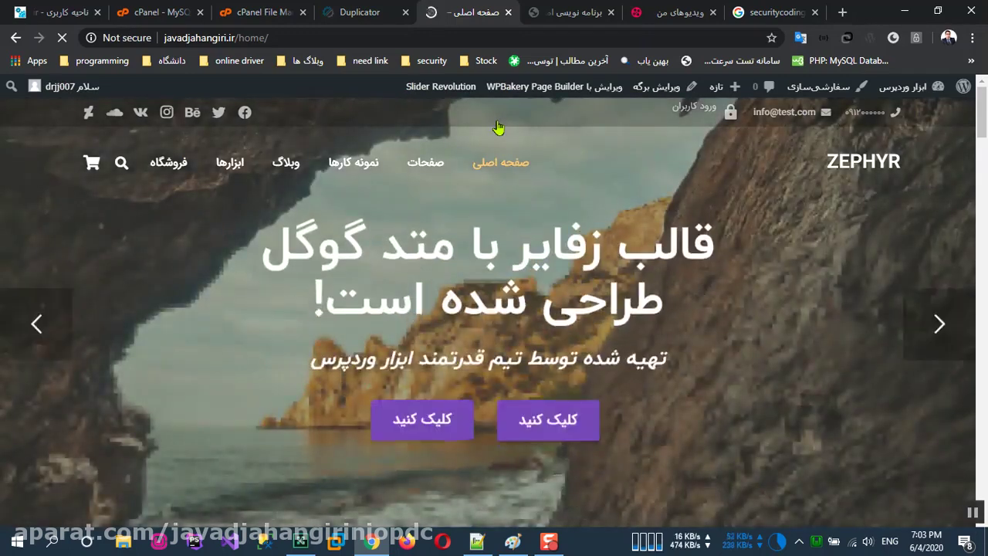
Step: View the live site's fourth home page variant, صفحه اصلی ۴, under Zephyr
{"action": "scroll", "coordinate": [760, 292], "scroll_direction": "down", "scroll_amount": 12}
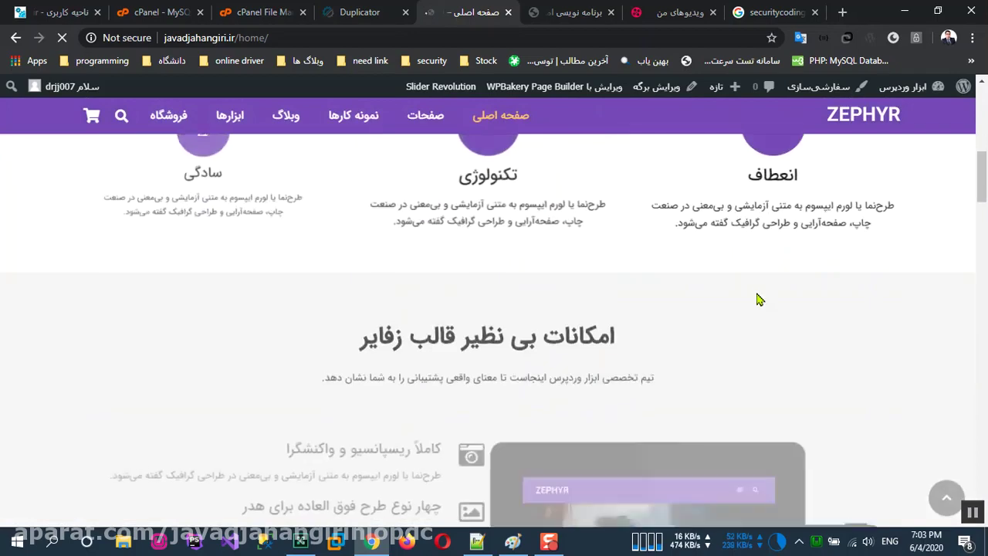
{"action": "scroll", "coordinate": [750, 331], "scroll_direction": "down", "scroll_amount": 7}
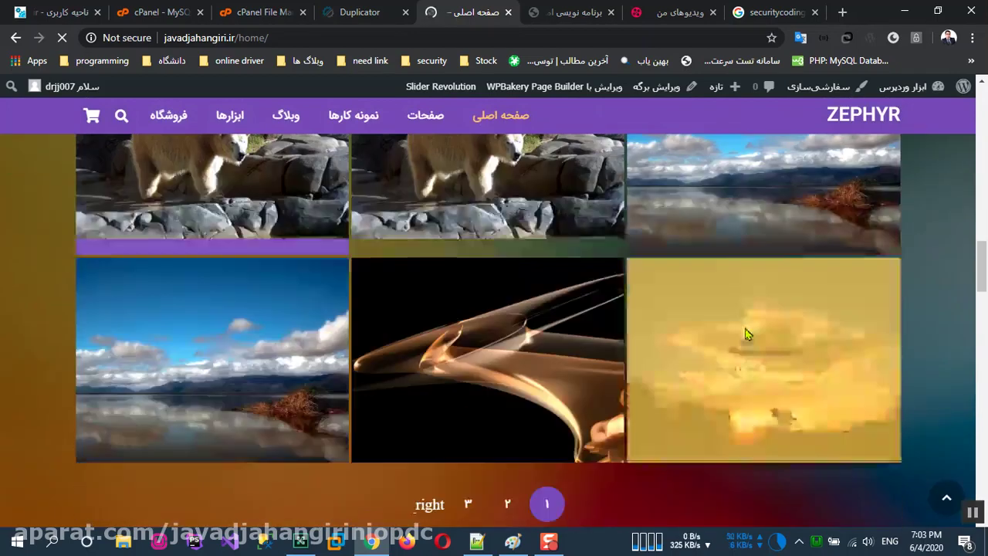
{"action": "mouse_move", "coordinate": [500, 123]}
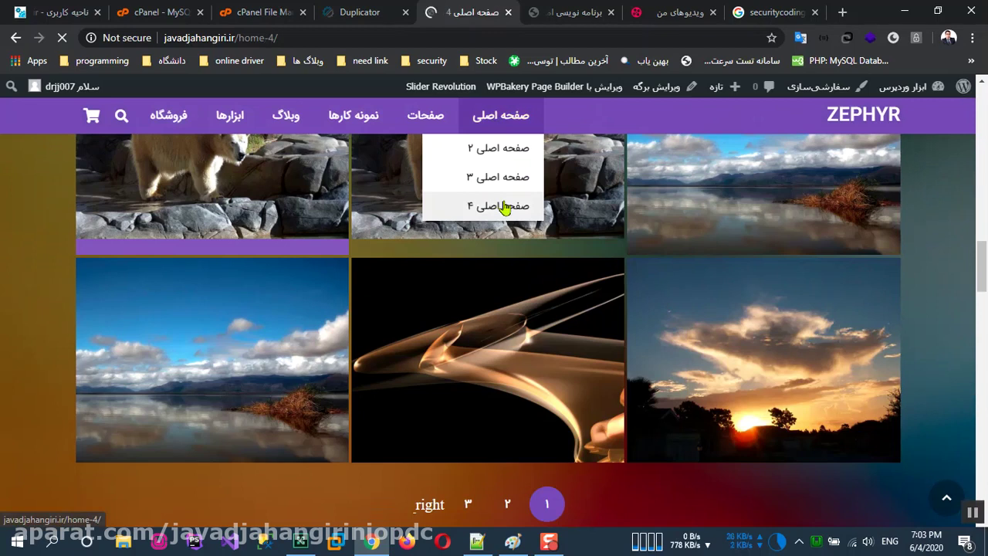
{"action": "left_click", "coordinate": [504, 207]}
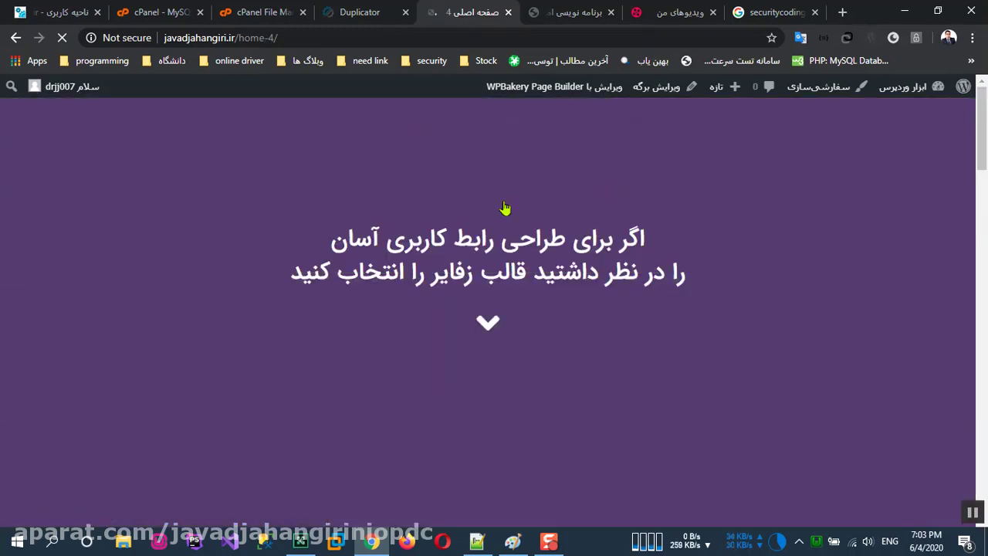
{"action": "scroll", "coordinate": [503, 207], "scroll_direction": "down", "scroll_amount": 10}
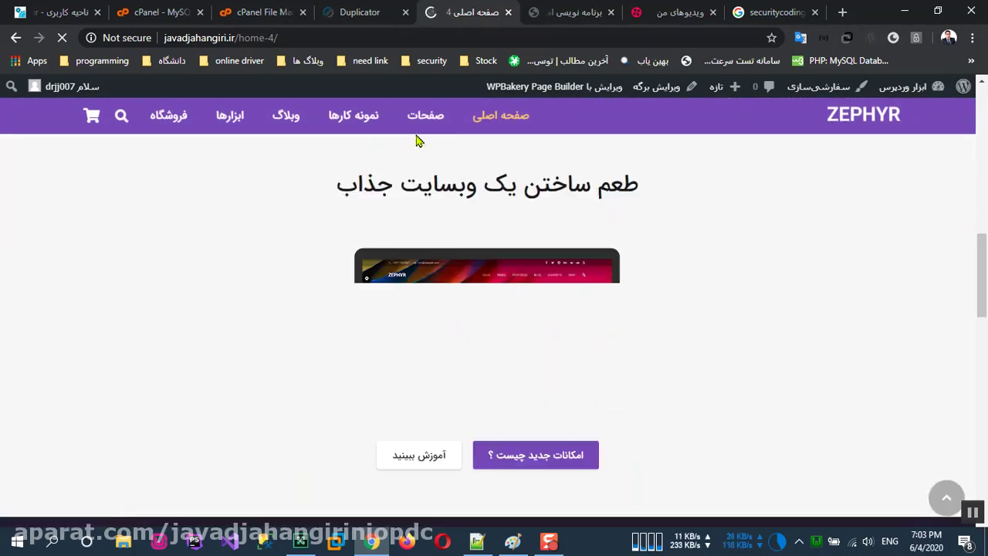
Step: Open the فروشگاه shop page and review its 6 products with prices
{"action": "mouse_move", "coordinate": [424, 125]}
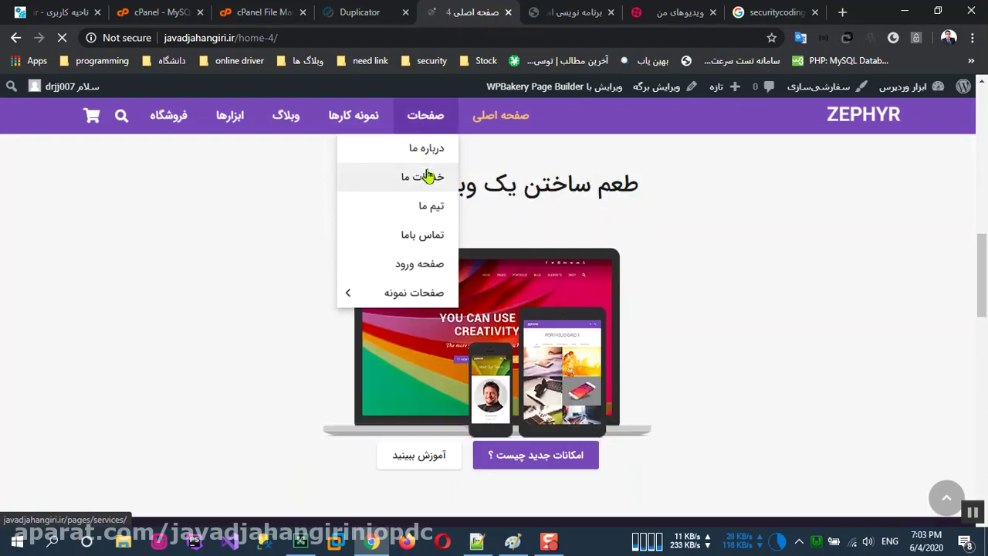
{"action": "mouse_move", "coordinate": [347, 129]}
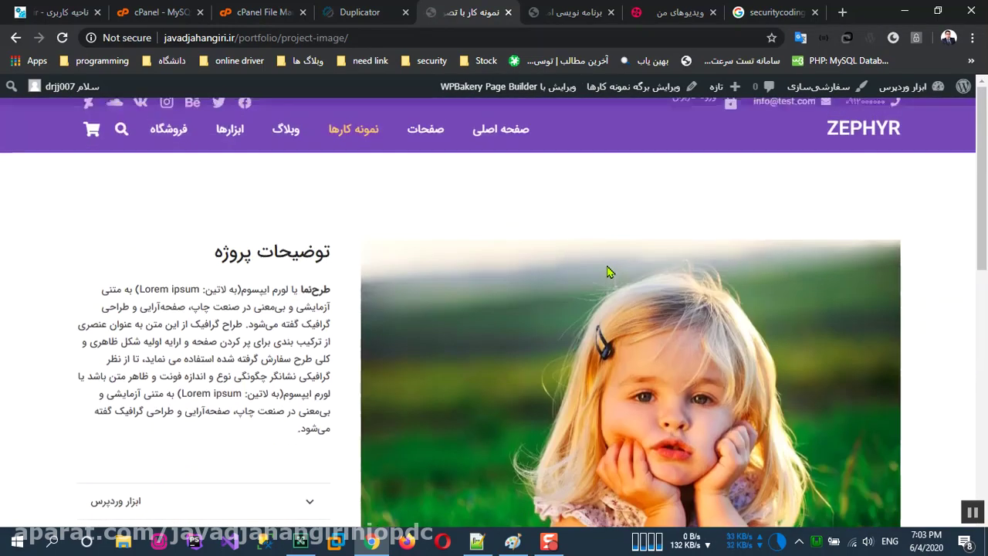
{"action": "scroll", "coordinate": [608, 273], "scroll_direction": "down", "scroll_amount": 1}
{"action": "mouse_move", "coordinate": [290, 127]}
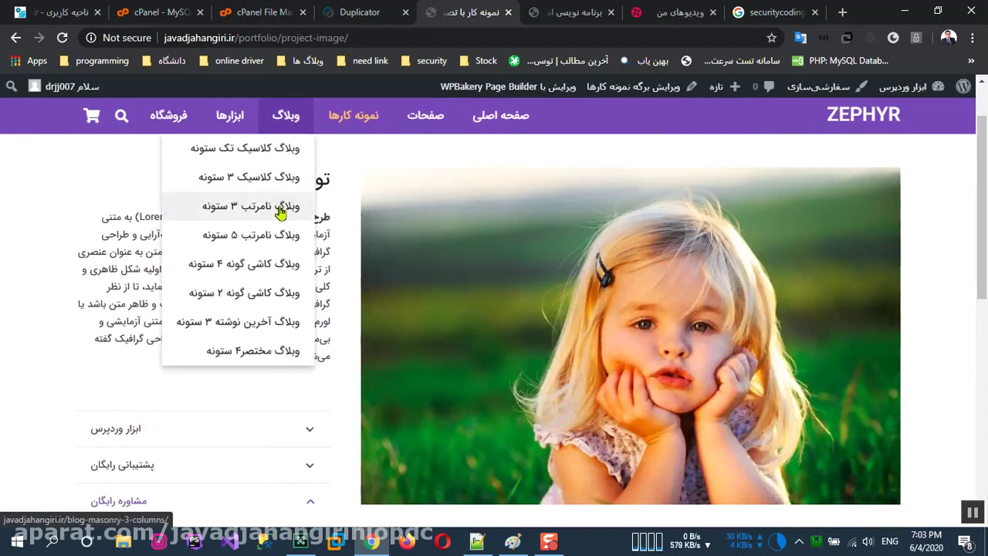
{"action": "mouse_move", "coordinate": [238, 126]}
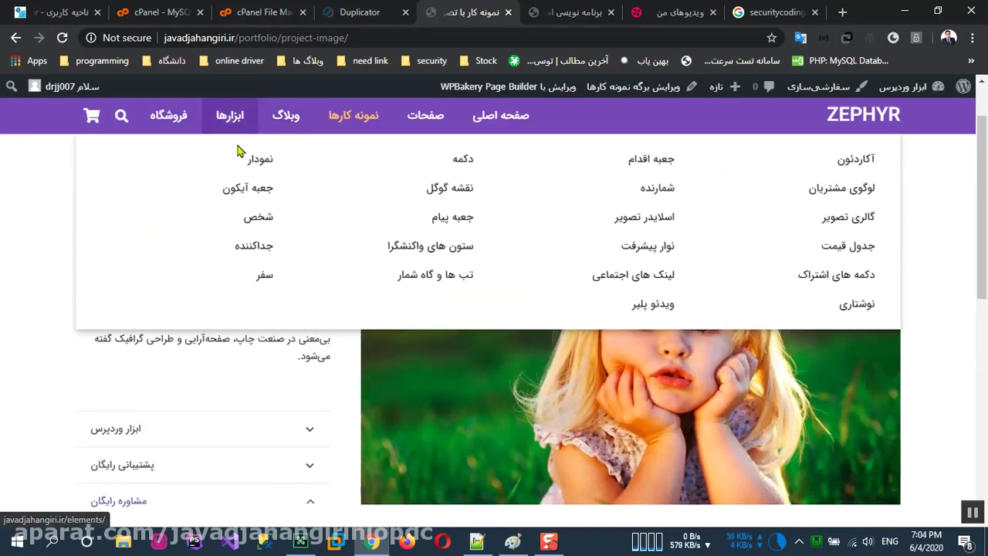
{"action": "left_click", "coordinate": [171, 126]}
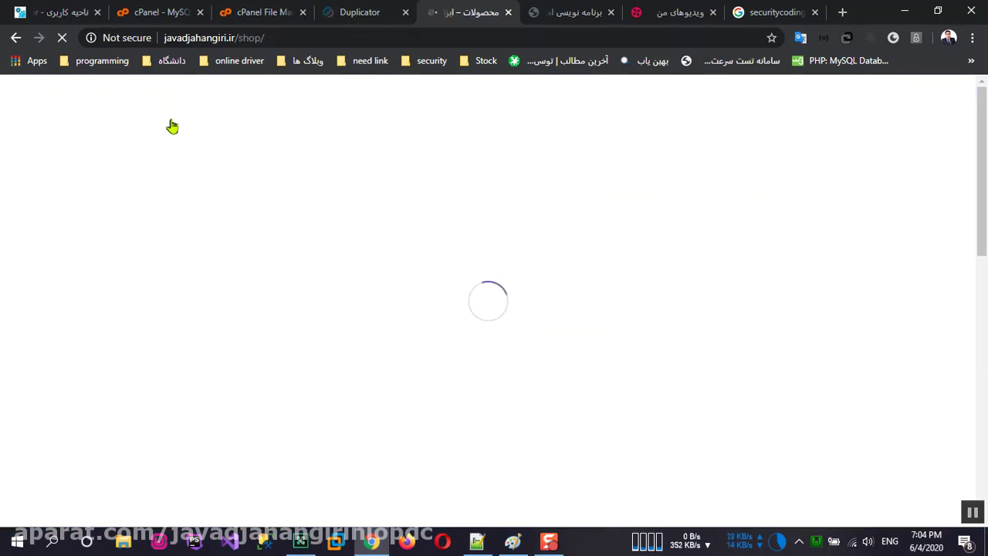
{"action": "scroll", "coordinate": [684, 317], "scroll_direction": "down", "scroll_amount": 10}
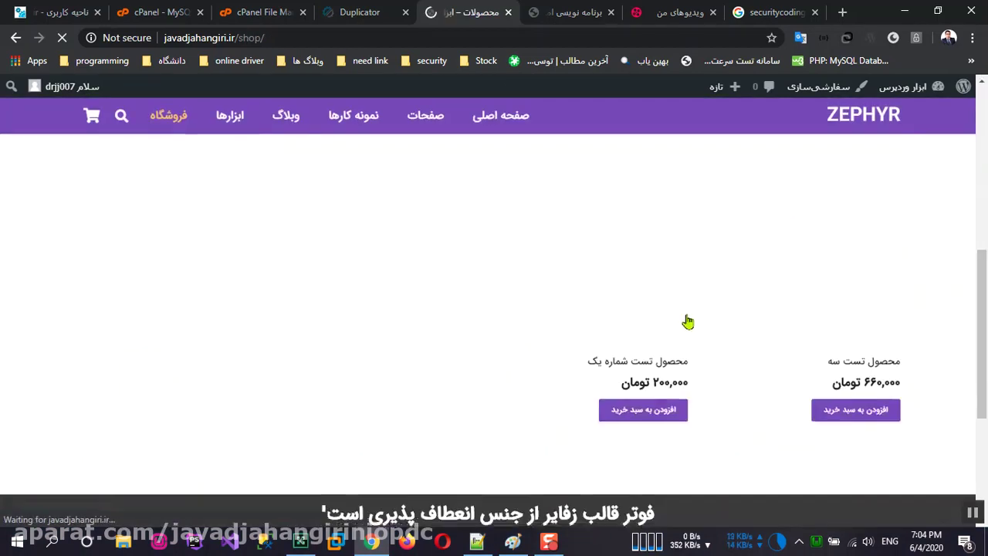
{"action": "scroll", "coordinate": [692, 323], "scroll_direction": "up", "scroll_amount": 7}
{"action": "scroll", "coordinate": [691, 322], "scroll_direction": "up", "scroll_amount": 2}
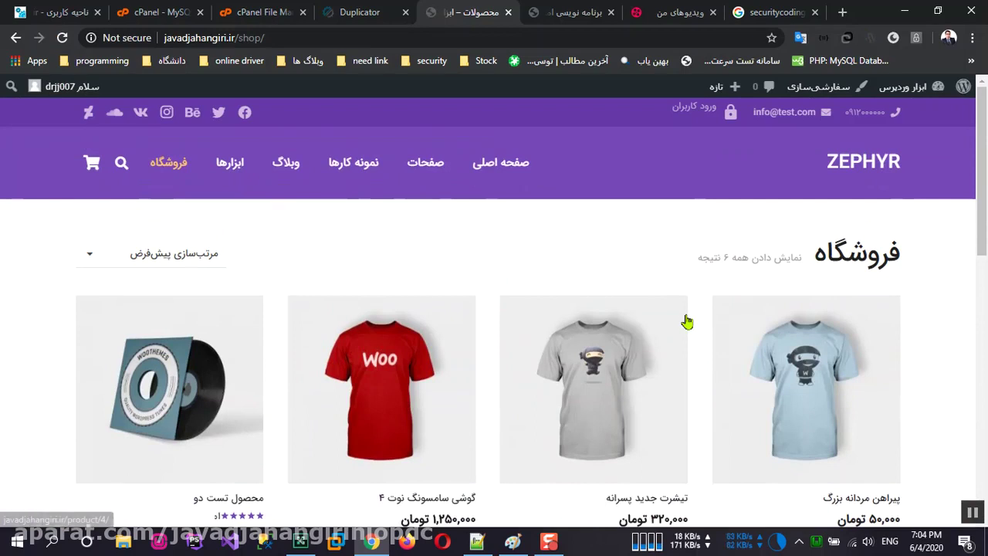